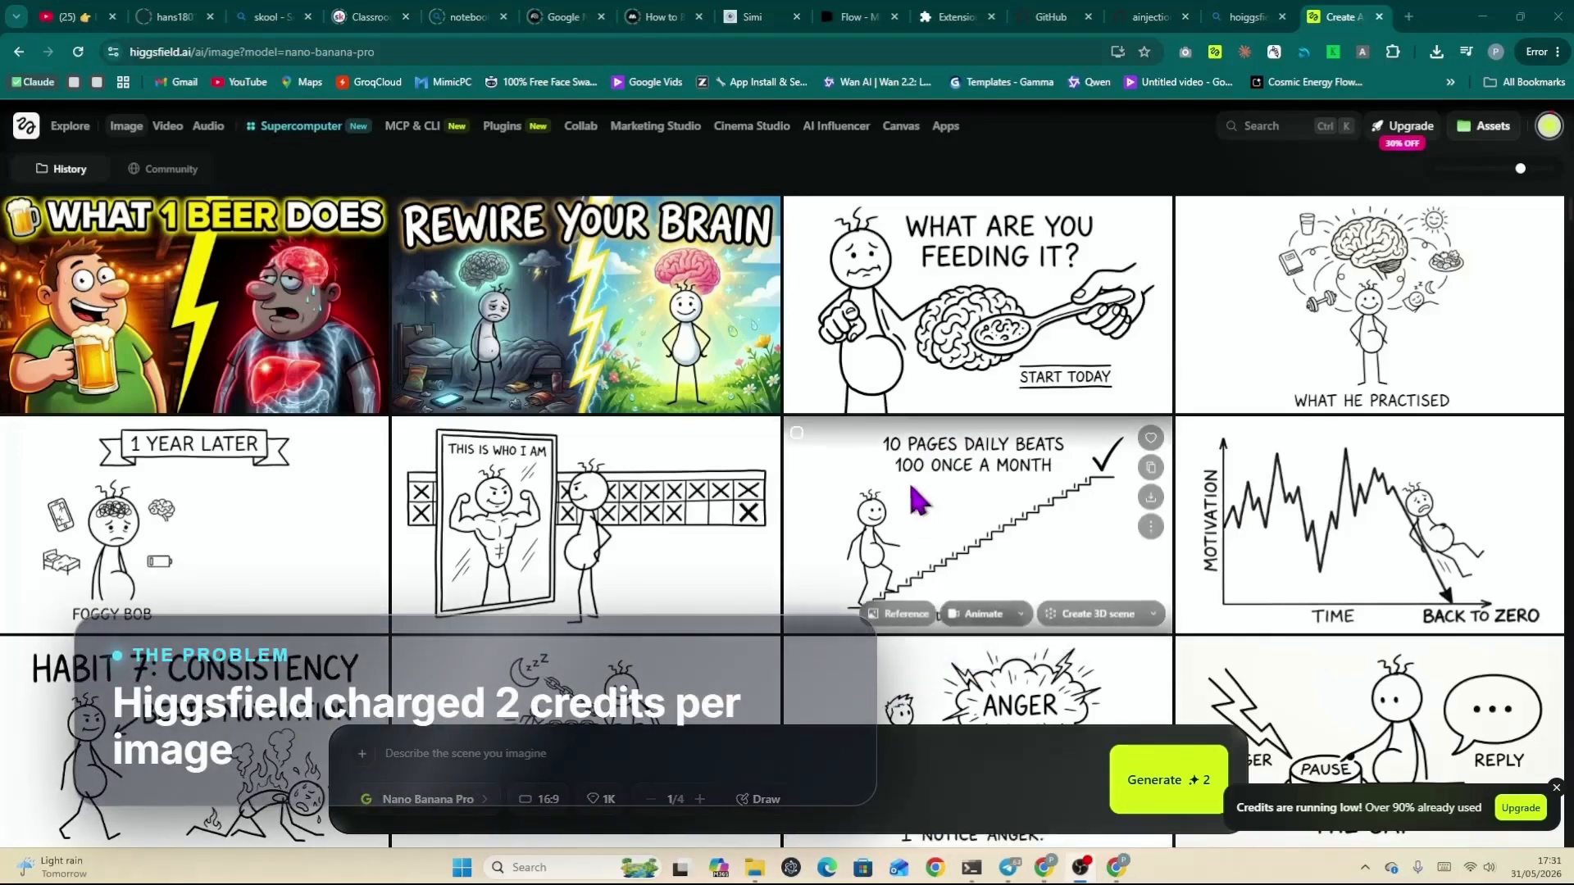
# Step: Browse the generated image history in the Higgsfield gallery
pyautogui.scroll(-15, 914, 494)
pyautogui.scroll(-20, 915, 495)
pyautogui.scroll(-10, 918, 492)
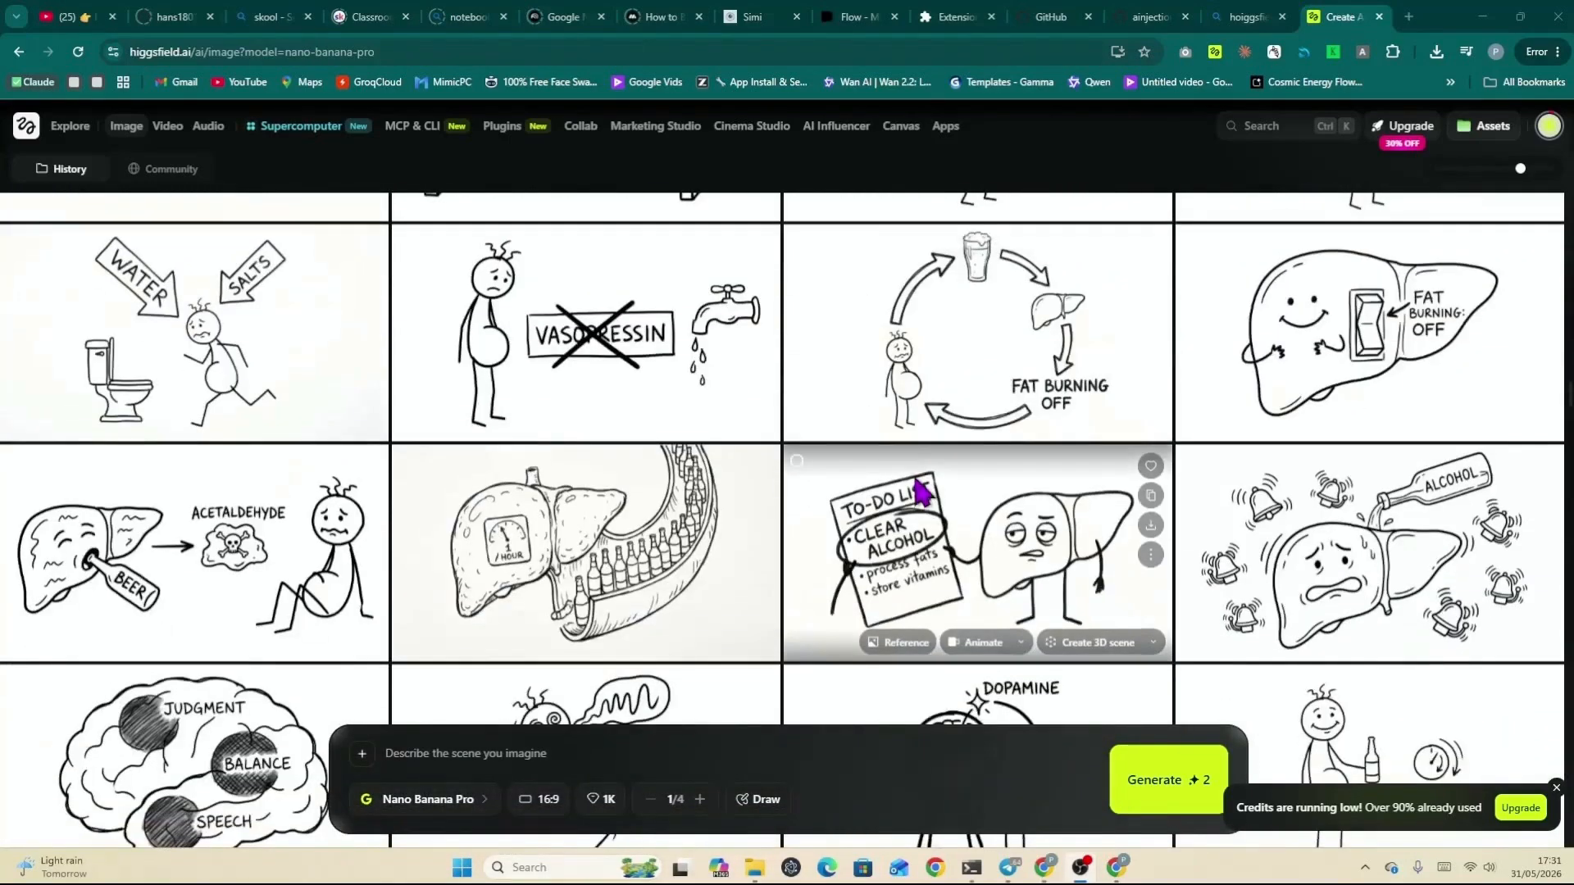
pyautogui.scroll(15, 923, 492)
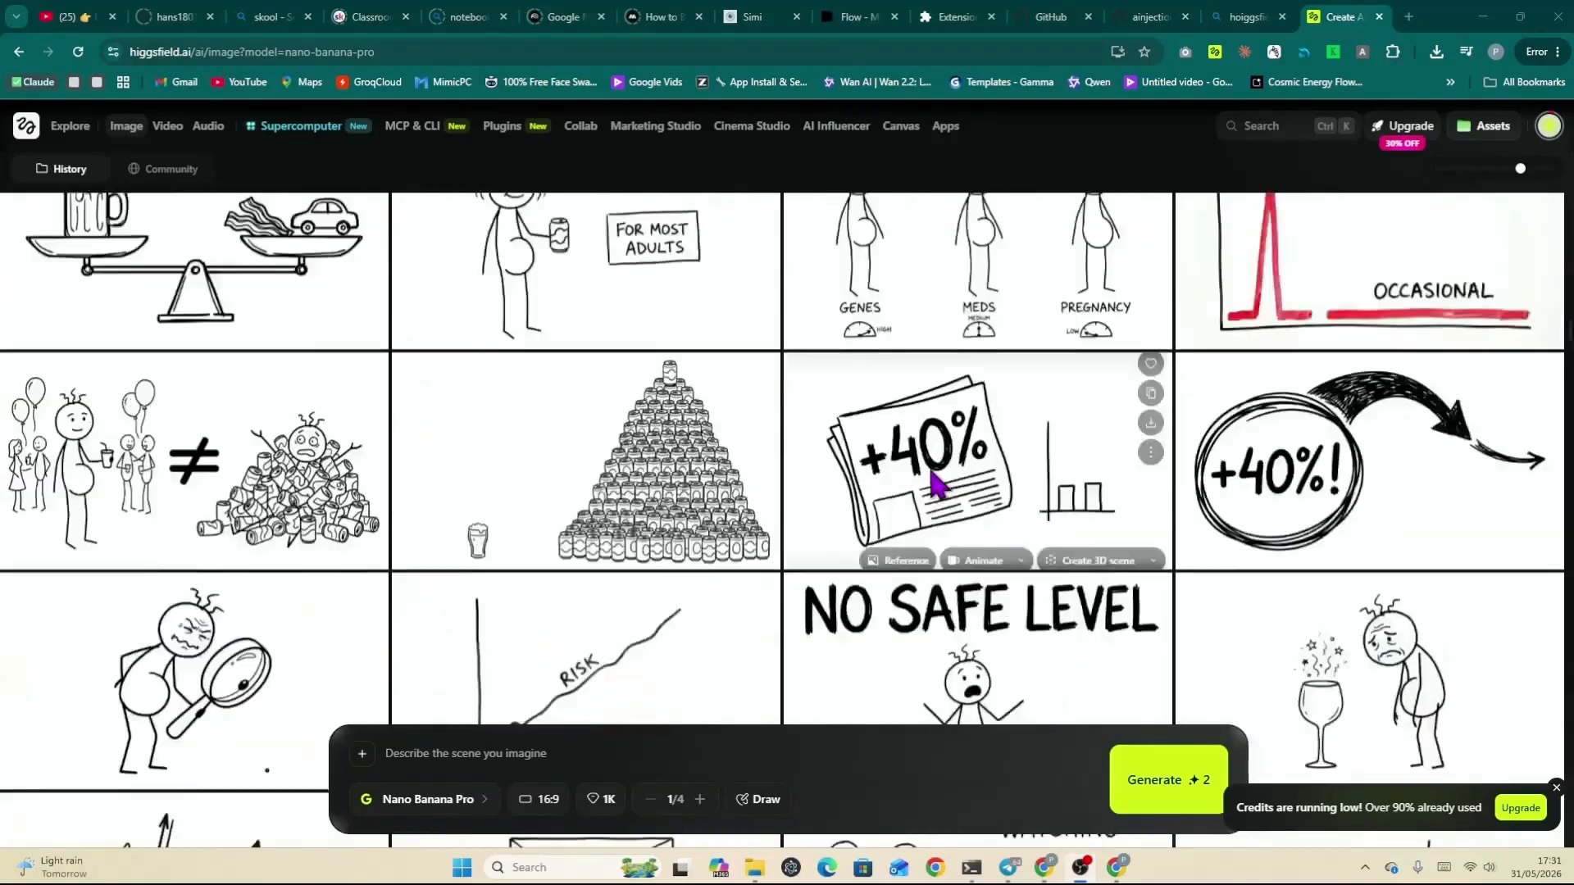
pyautogui.scroll(15, 935, 486)
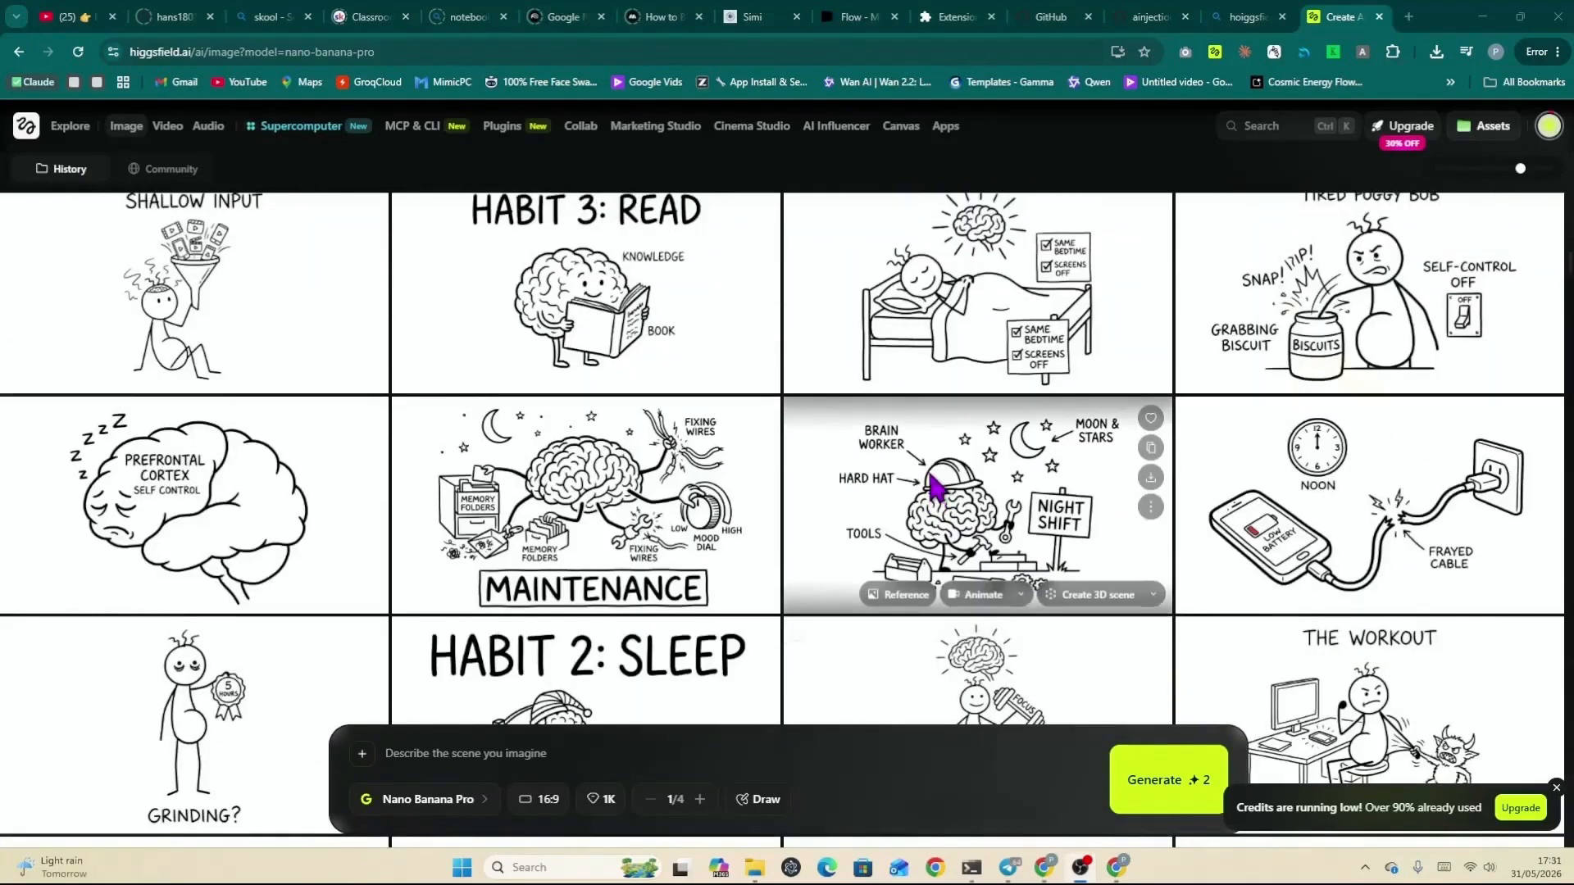
pyautogui.scroll(5, 934, 488)
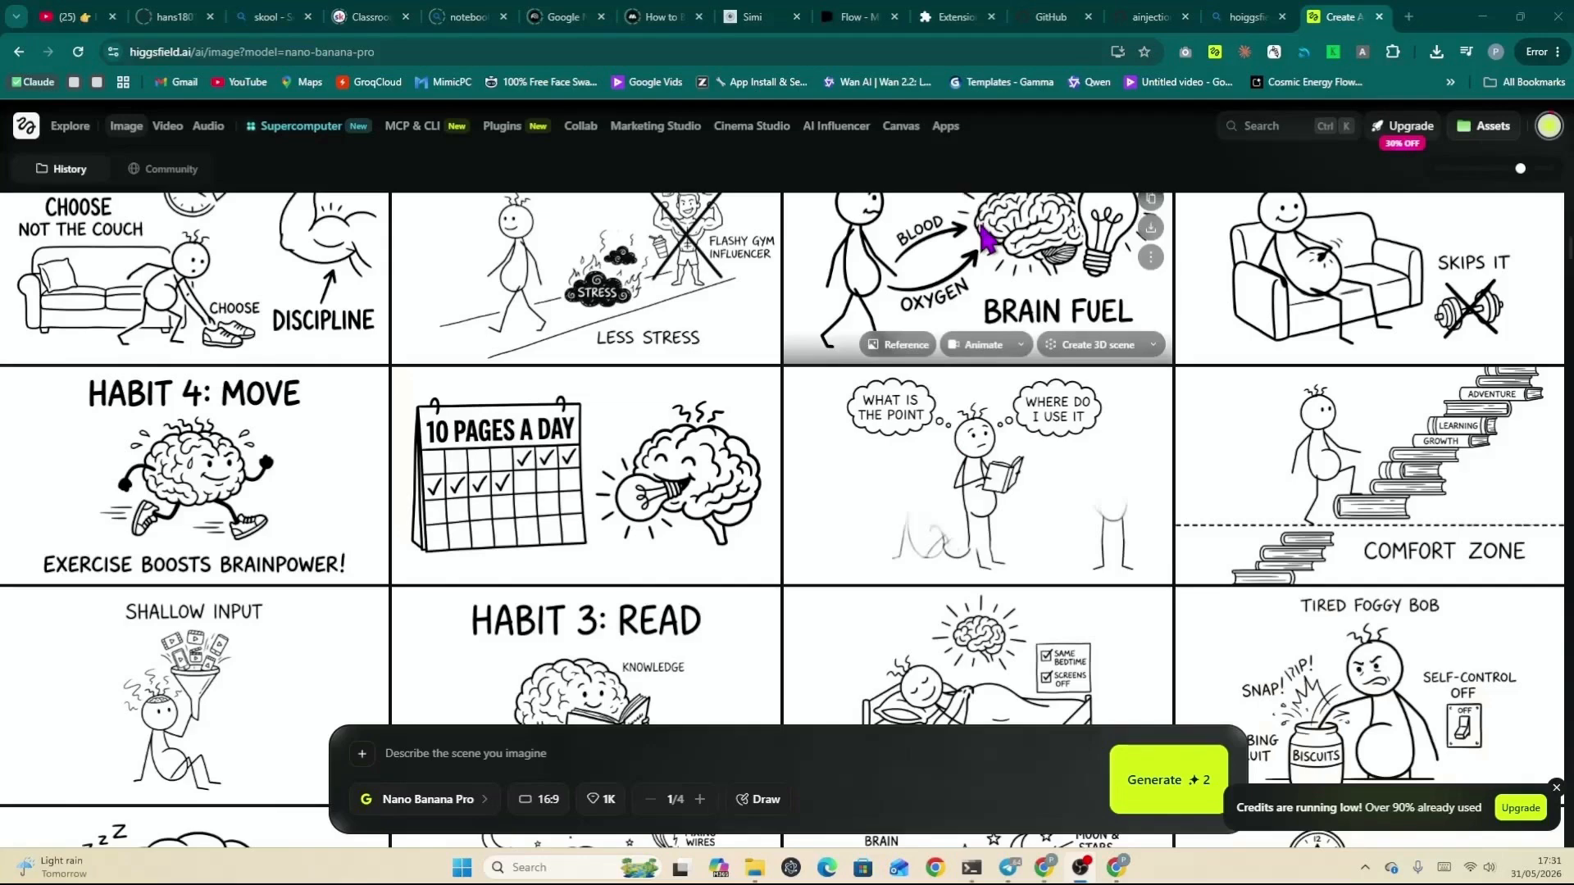
# Step: Review the AutoImage repository README on GitHub
pyautogui.click(1056, 19)
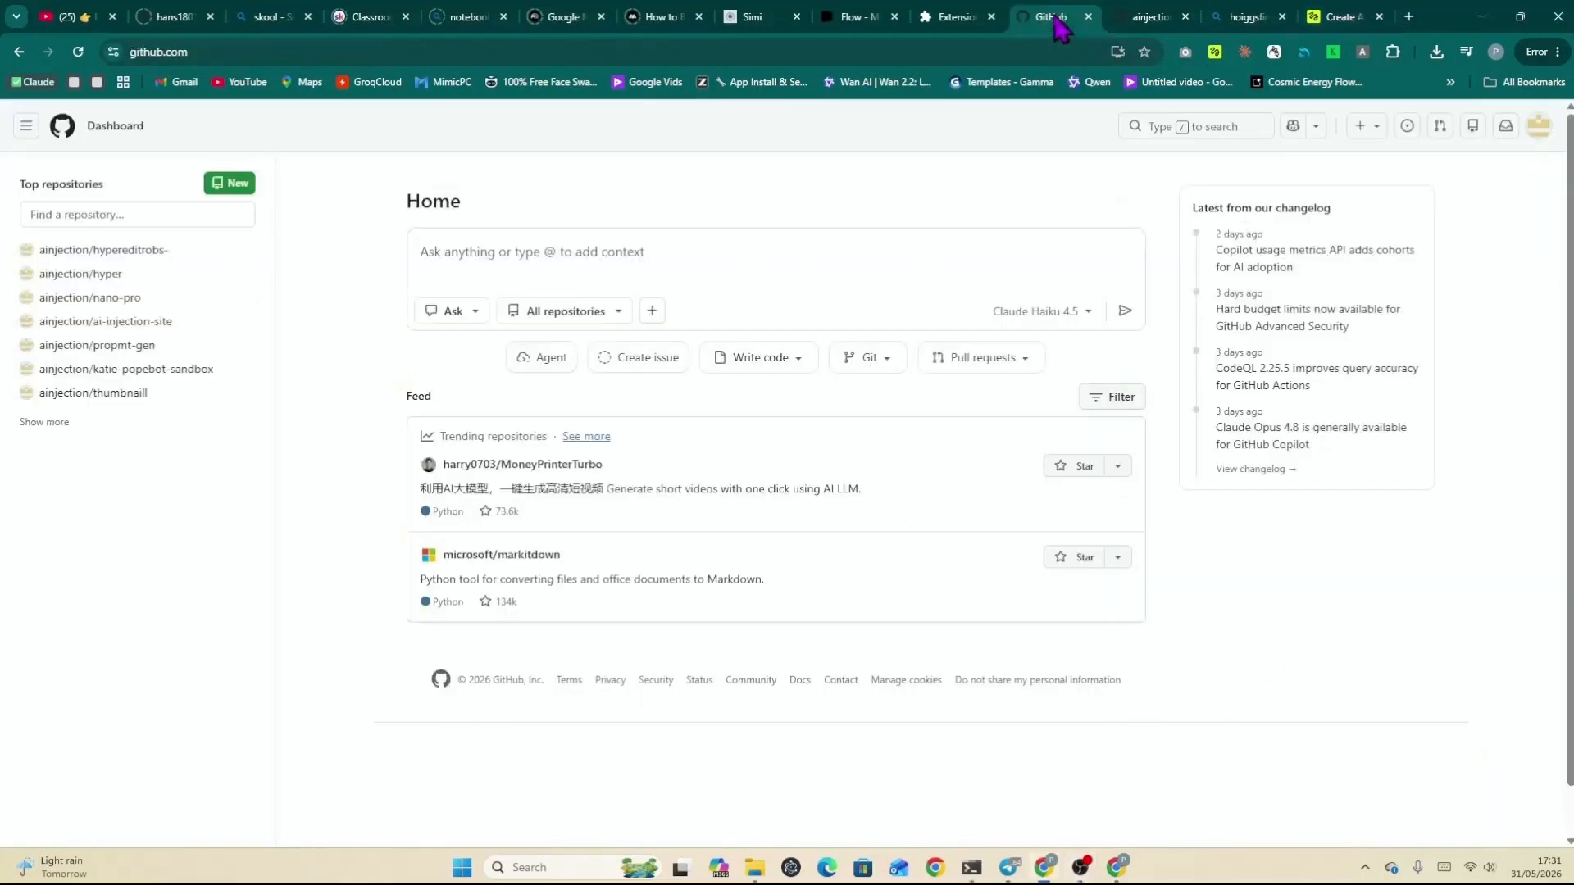
pyautogui.click(1127, 18)
pyautogui.scroll(-15, 574, 369)
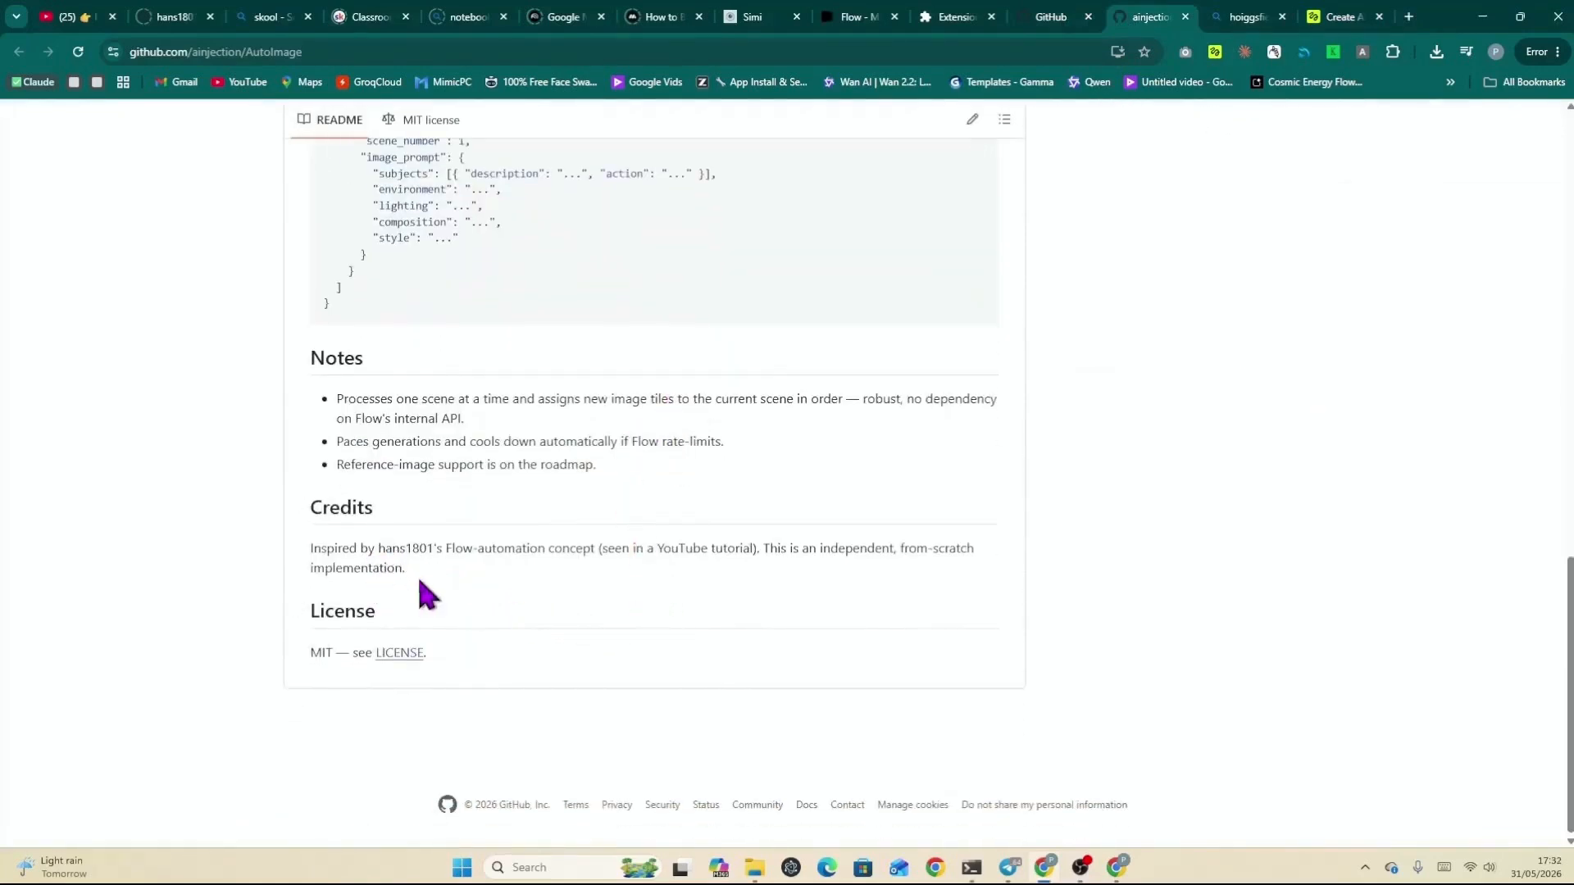
pyautogui.scroll(15, 627, 482)
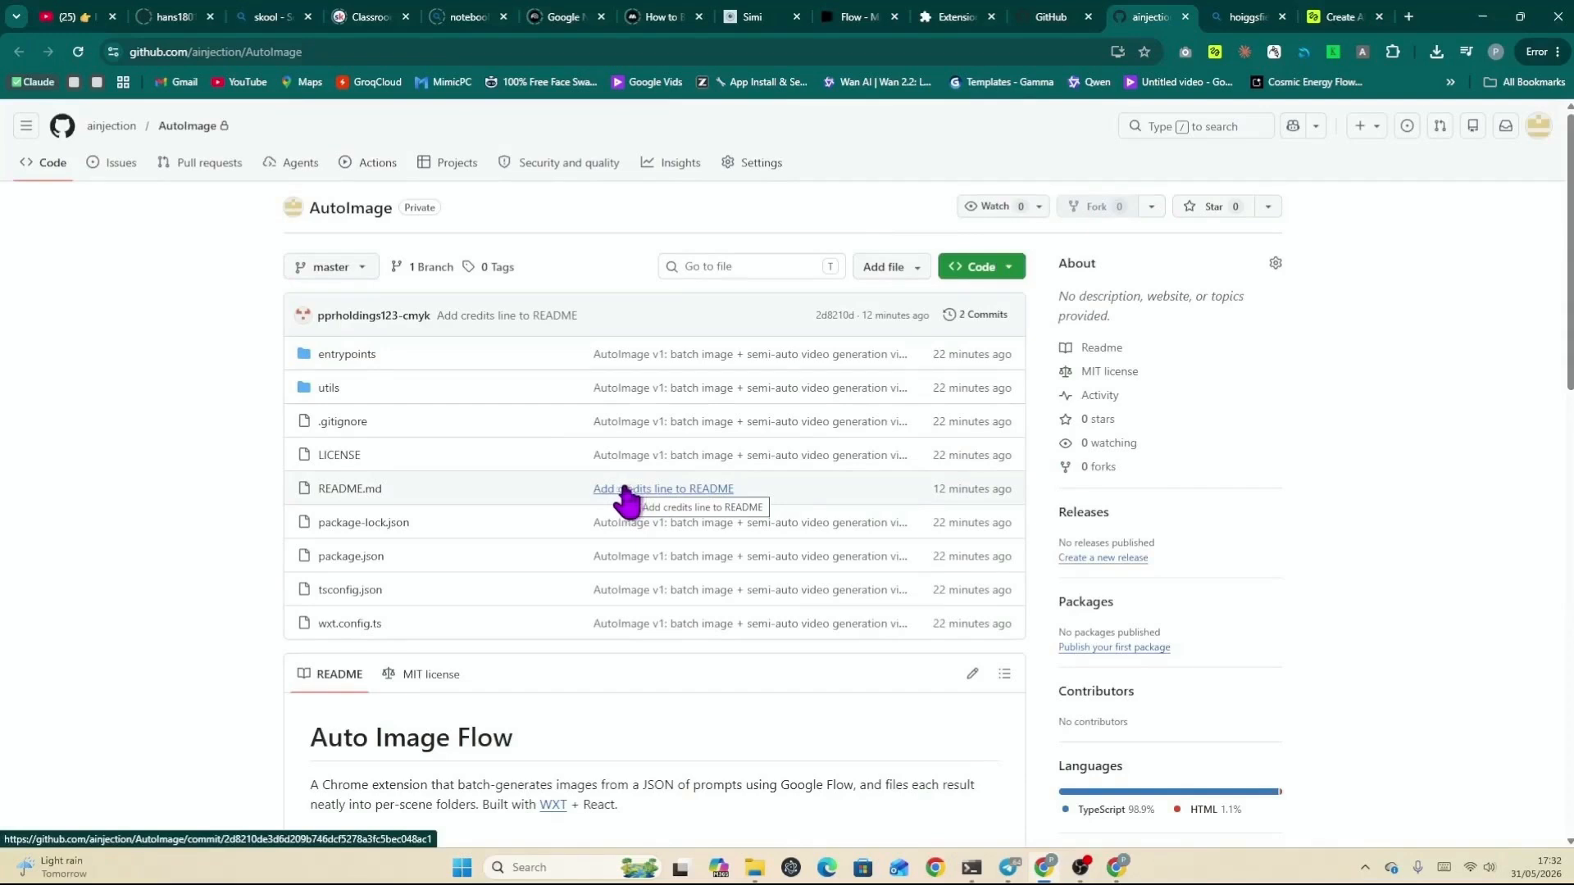
# Step: Open the AutoImage extension on the Flow project and clear its queue
pyautogui.click(869, 23)
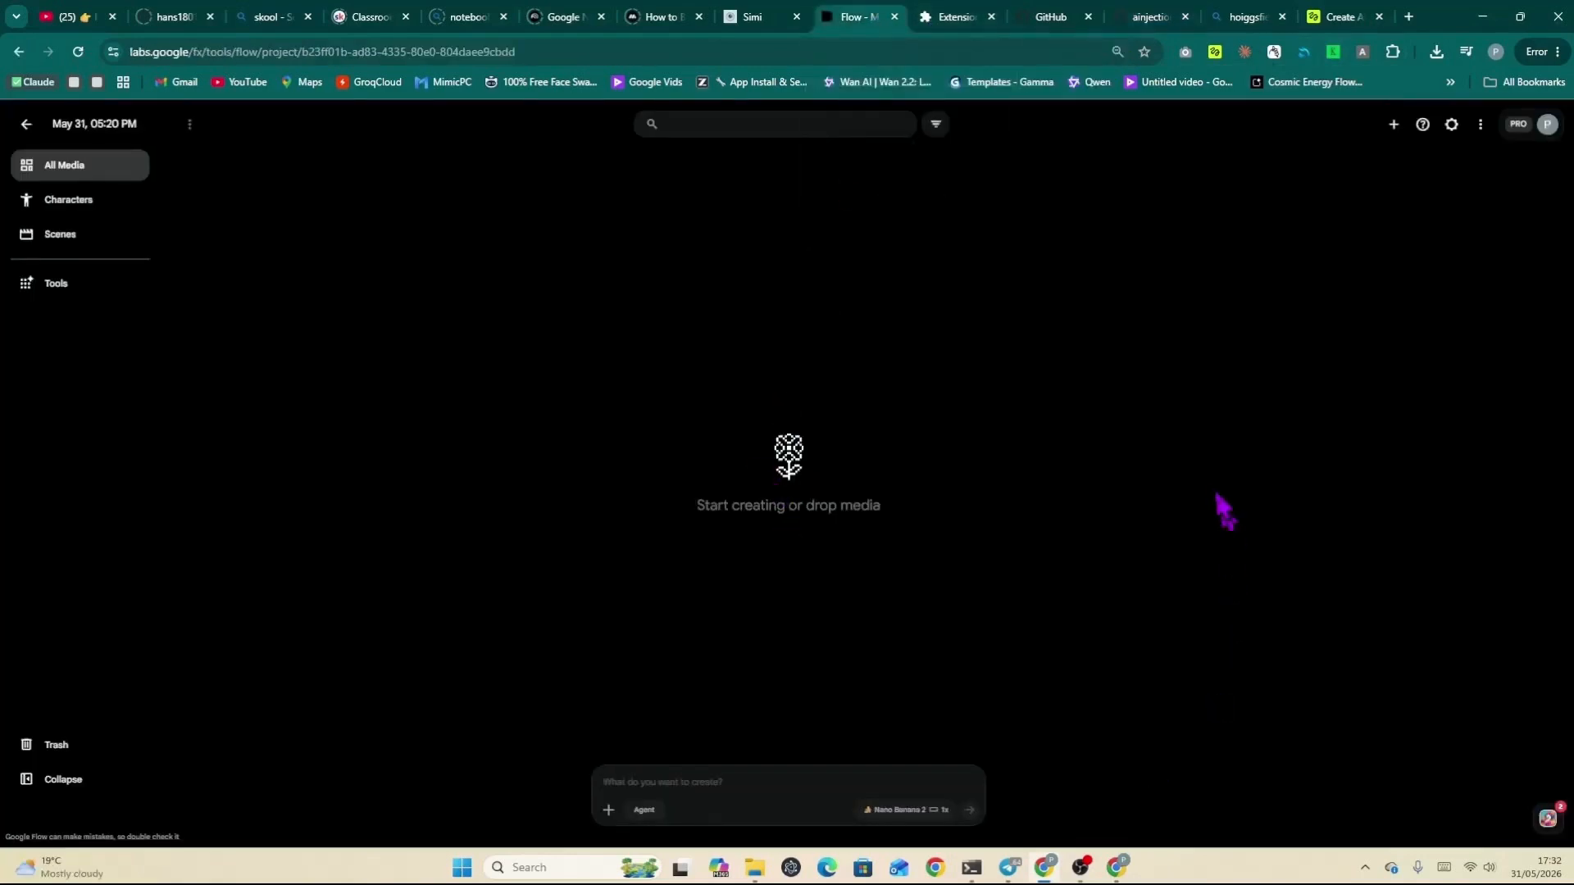
pyautogui.click(1363, 51)
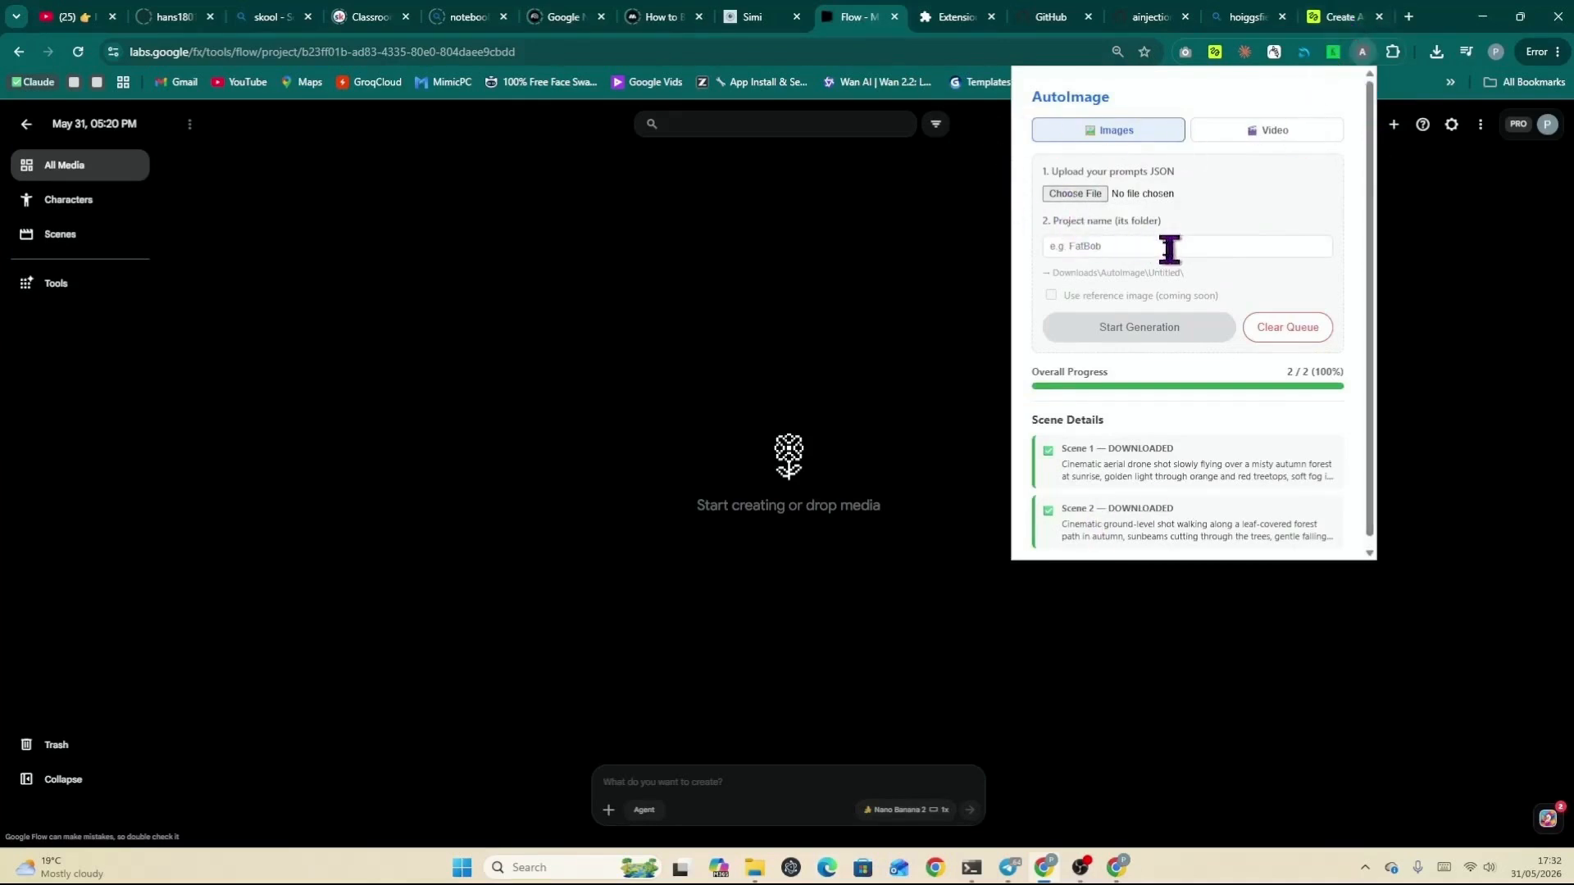
pyautogui.click(1285, 332)
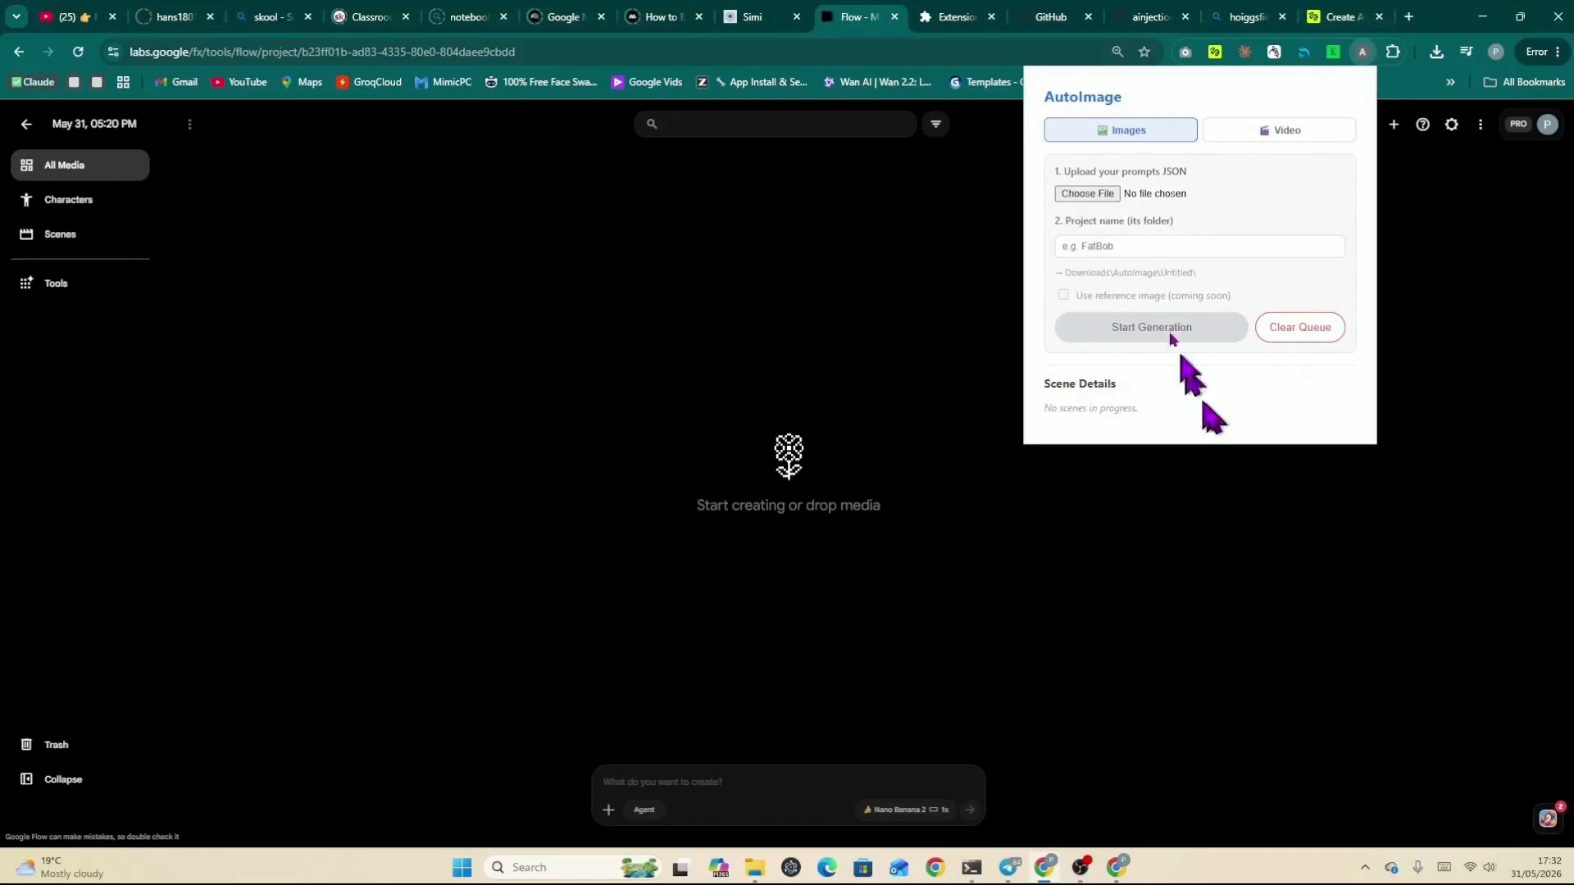
# Step: Load the fatbob-test prompts JSON into the extension's Images tab
pyautogui.click(1099, 201)
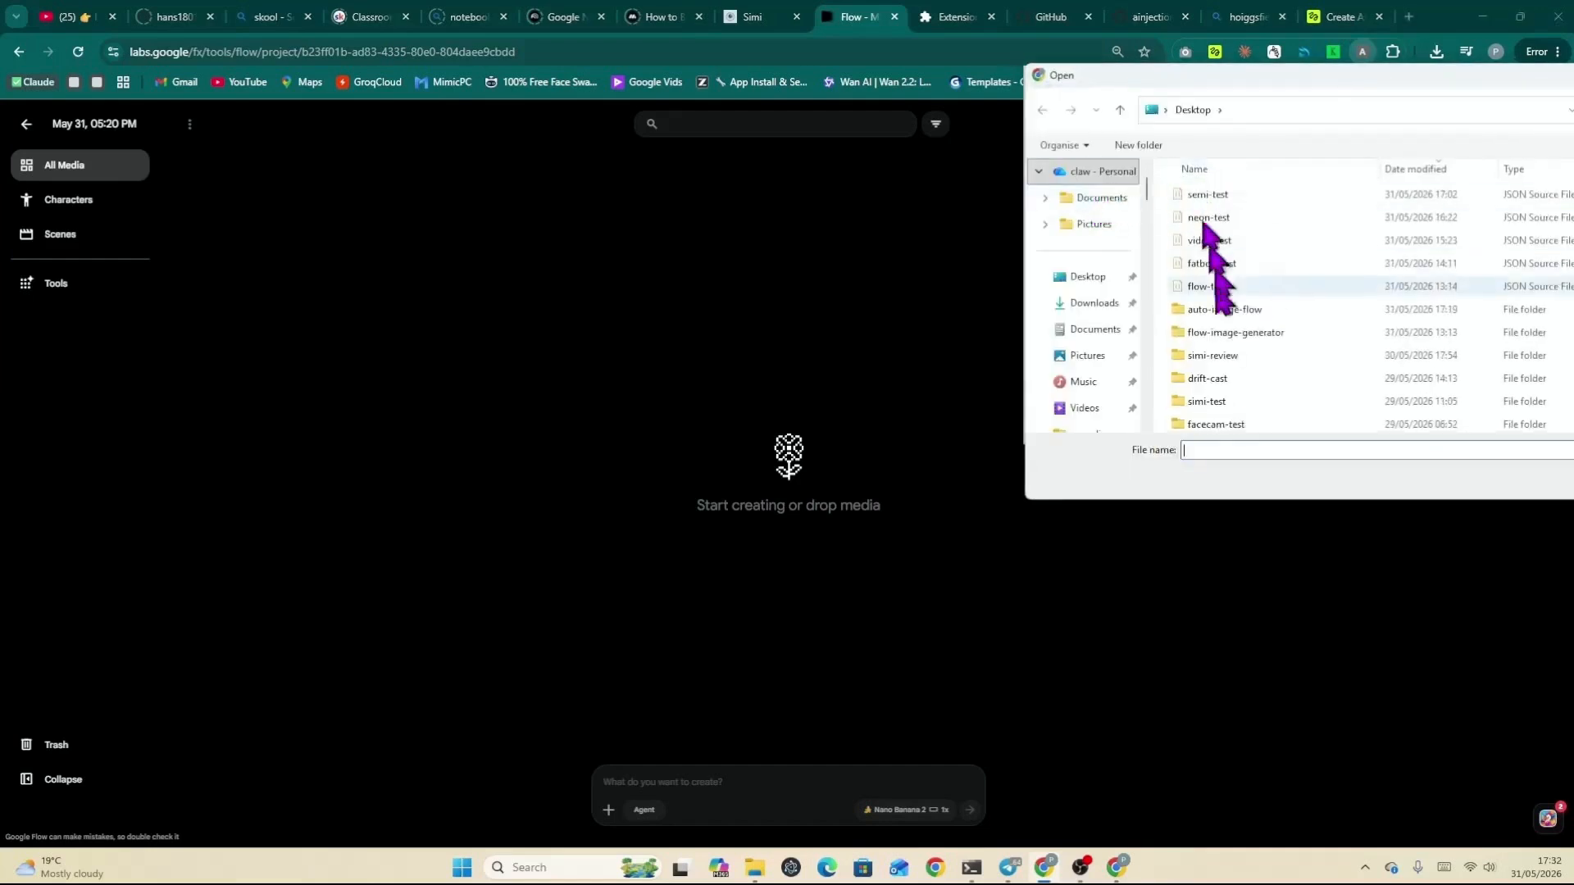
pyautogui.click(1211, 265)
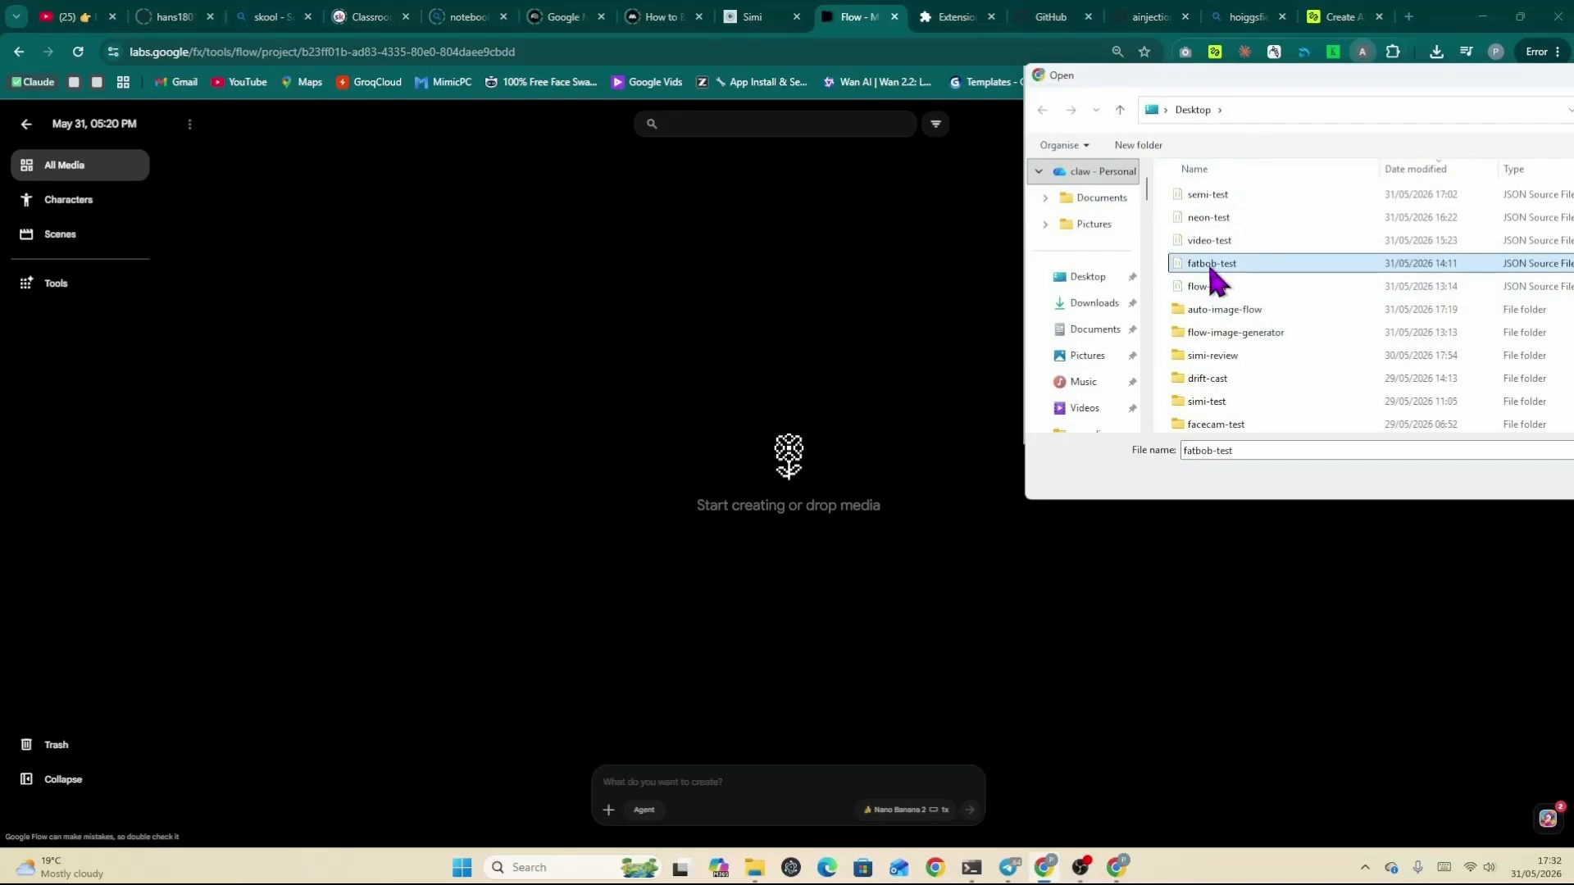
pyautogui.moveTo(1271, 82); pyautogui.dragTo(731, 49)
pyautogui.click(1127, 442)
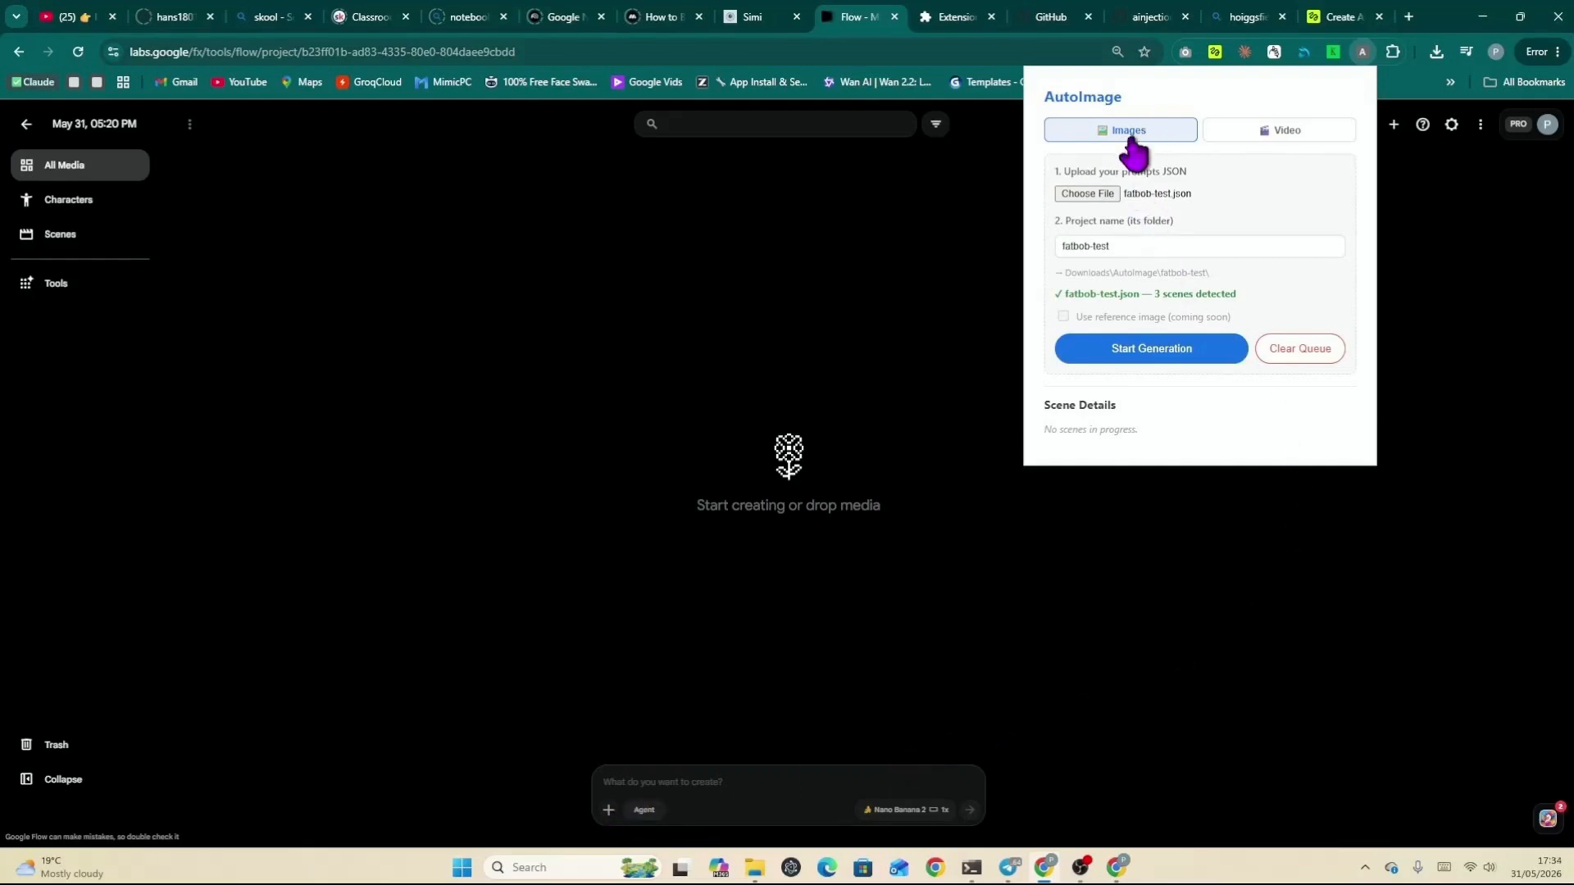
# Step: Check the Flow prompt's image generation settings
pyautogui.click(892, 812)
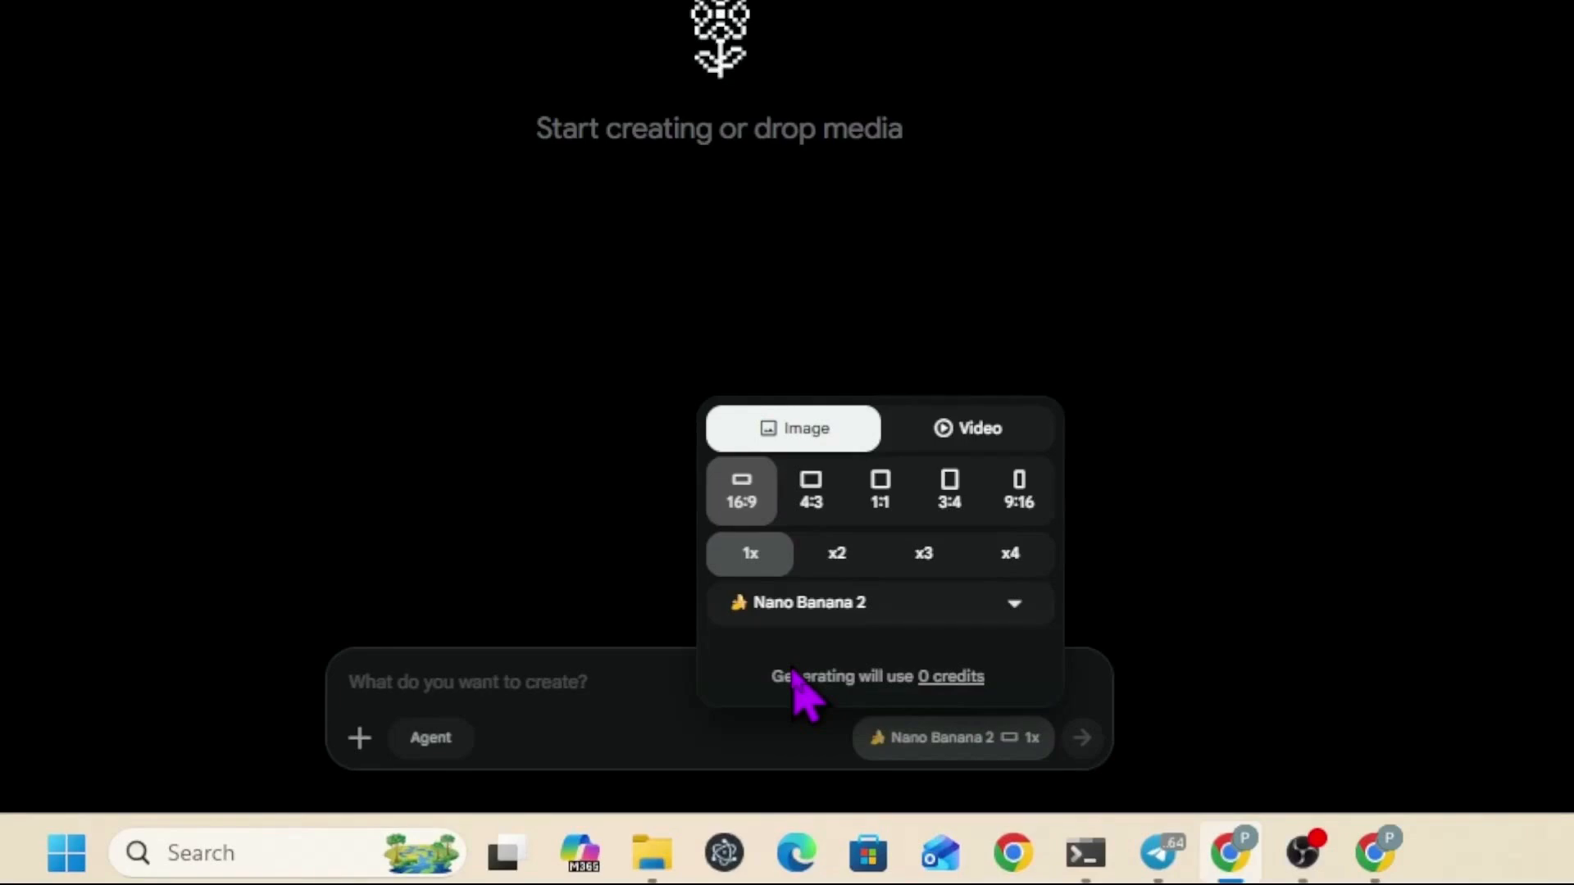
pyautogui.click(651, 715)
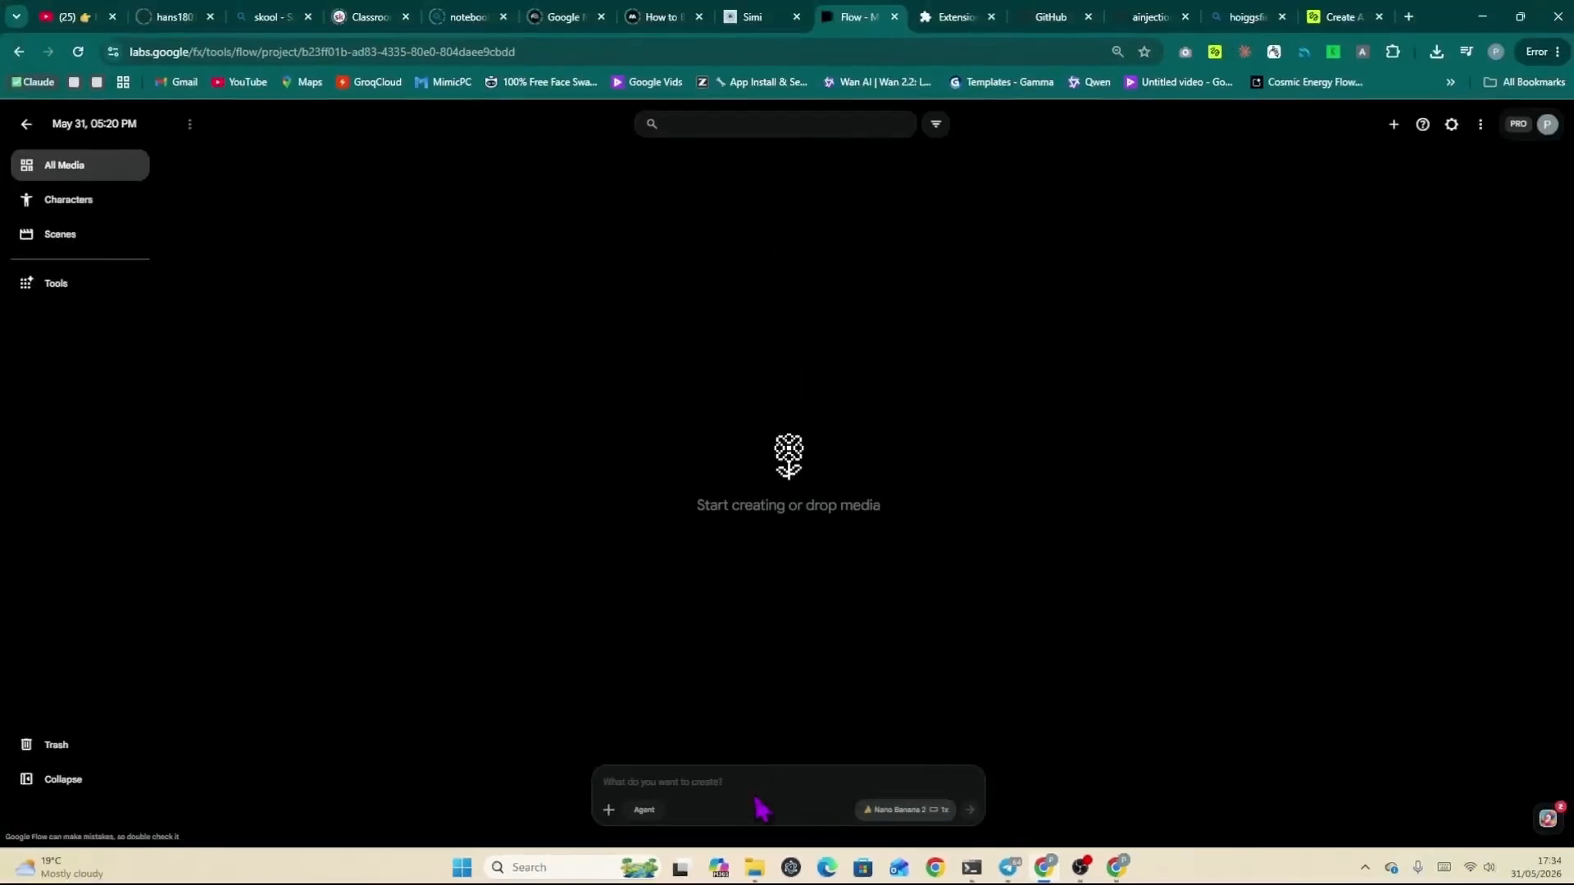
# Step: Reopen the AutoImage extension and load the fatbob-test JSON file as the image prompts
pyautogui.click(1362, 52)
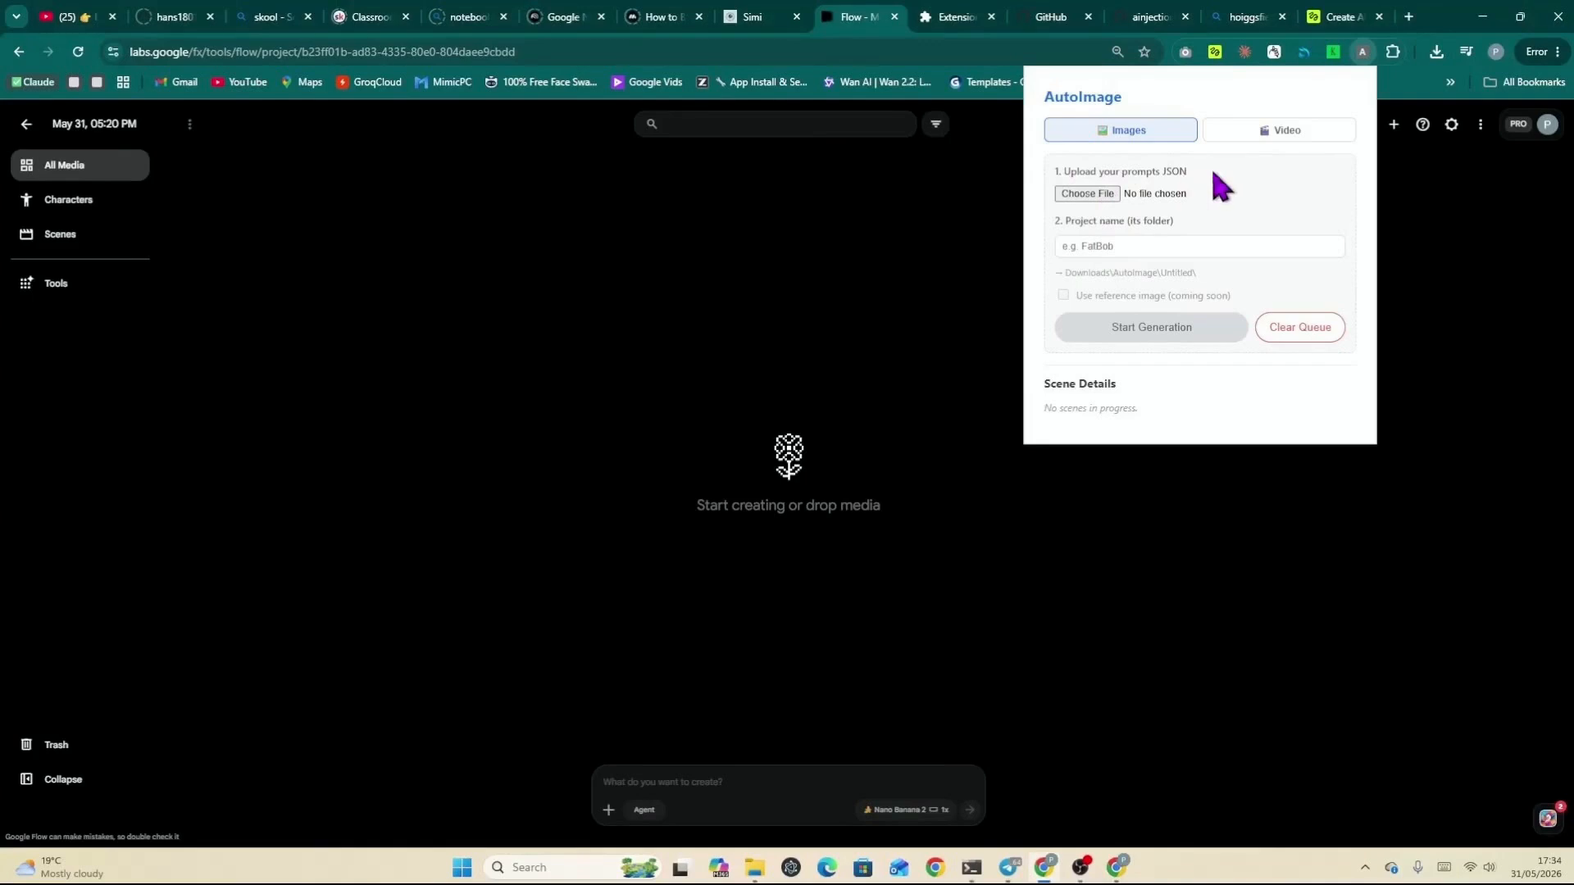
pyautogui.click(1107, 196)
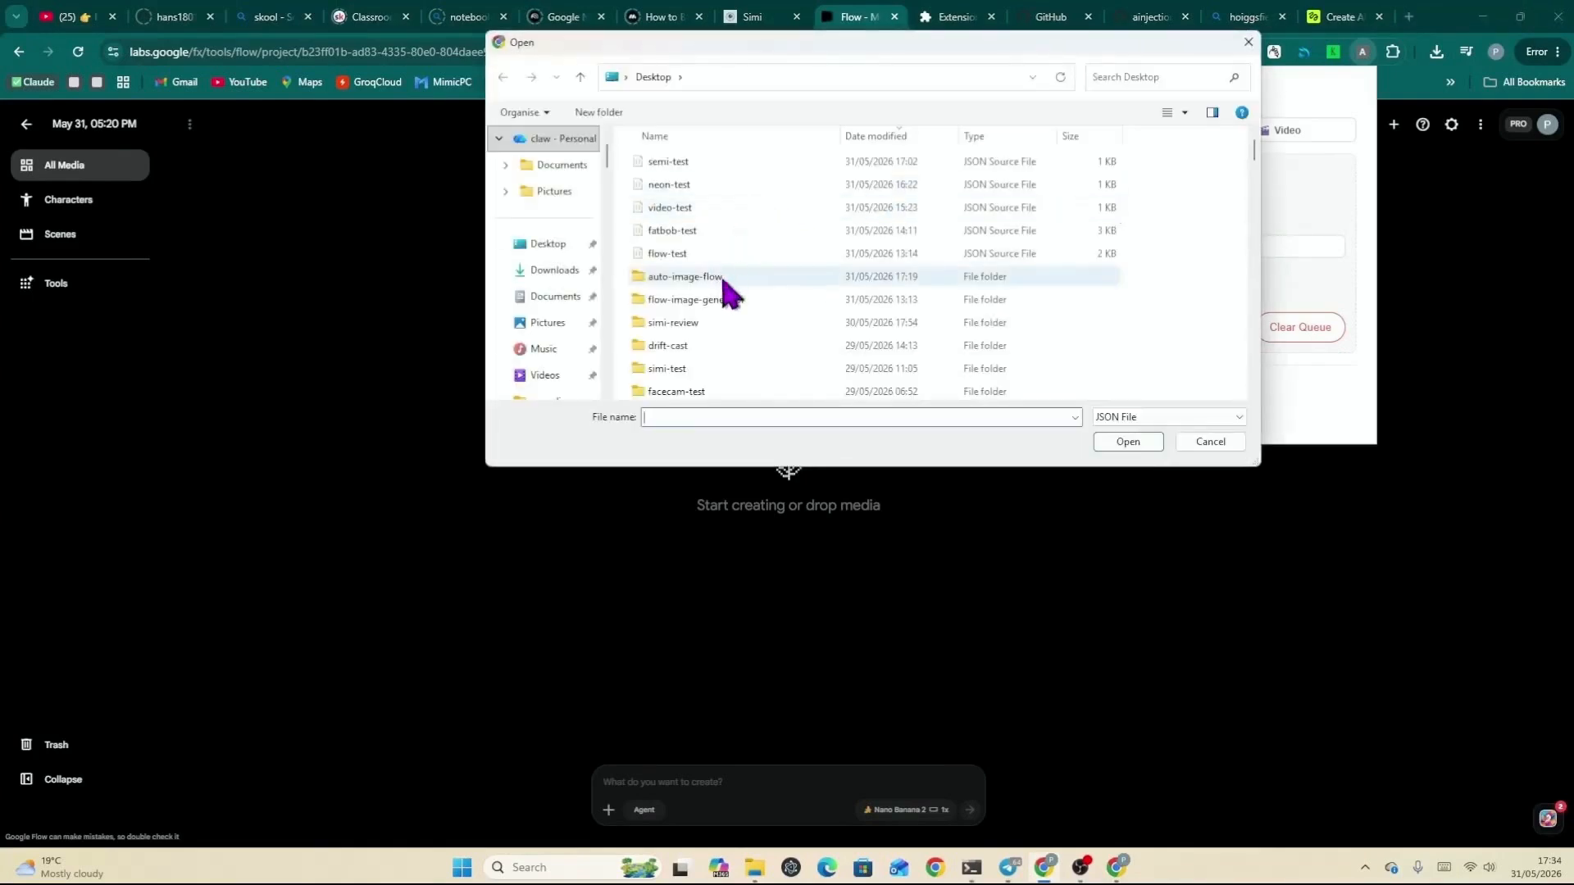
pyautogui.doubleClick(721, 232)
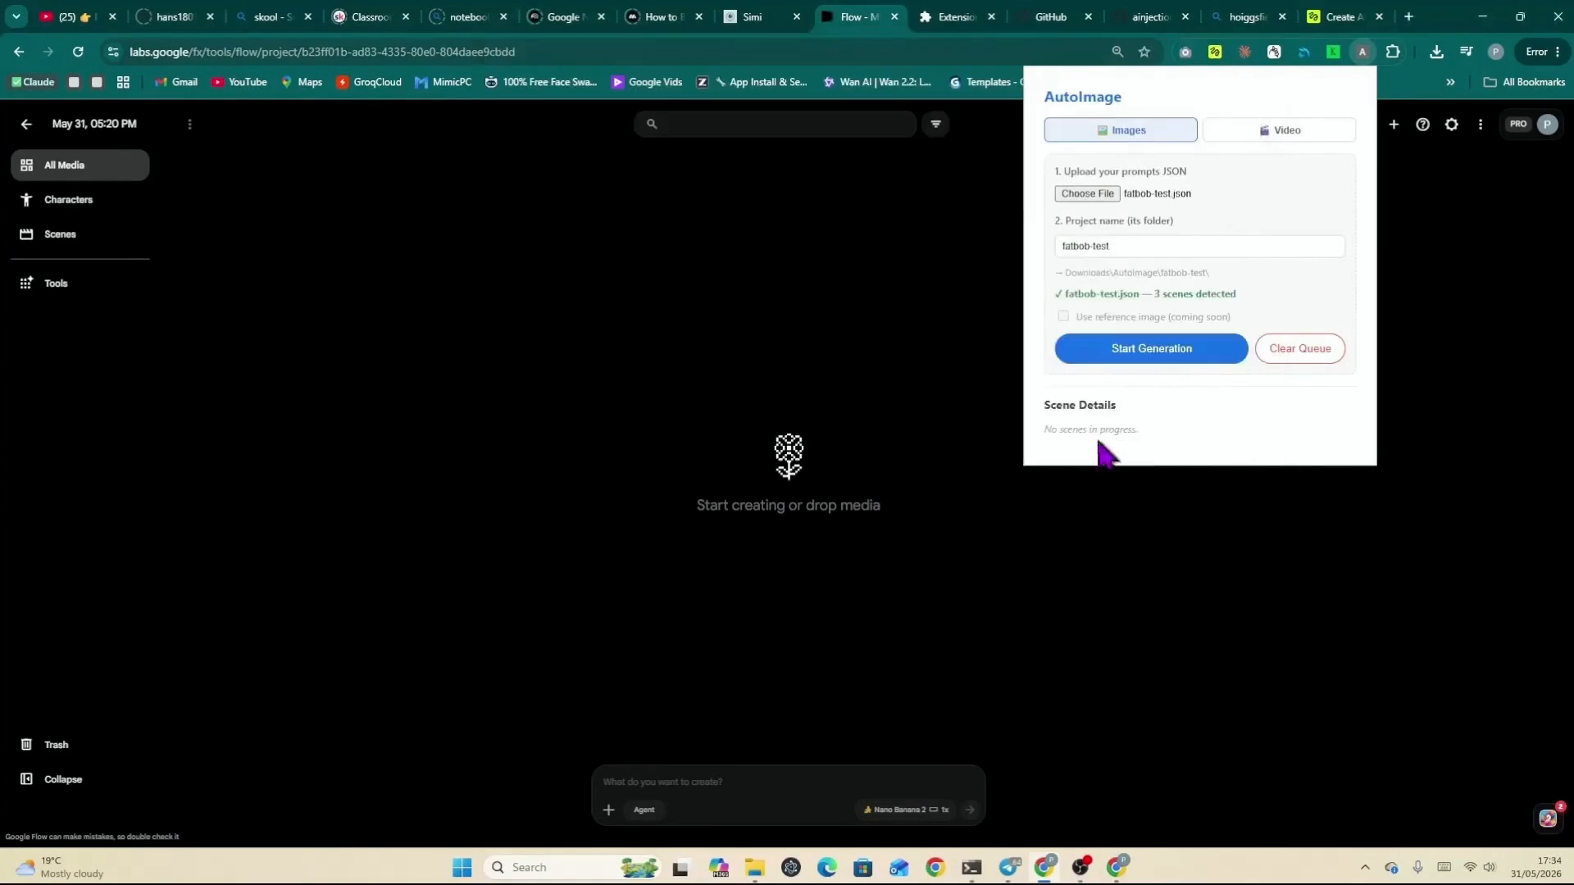
# Step: Set the project name to fatbob-test 2 and start the image generation
pyautogui.click(1121, 250)
pyautogui.write('2')
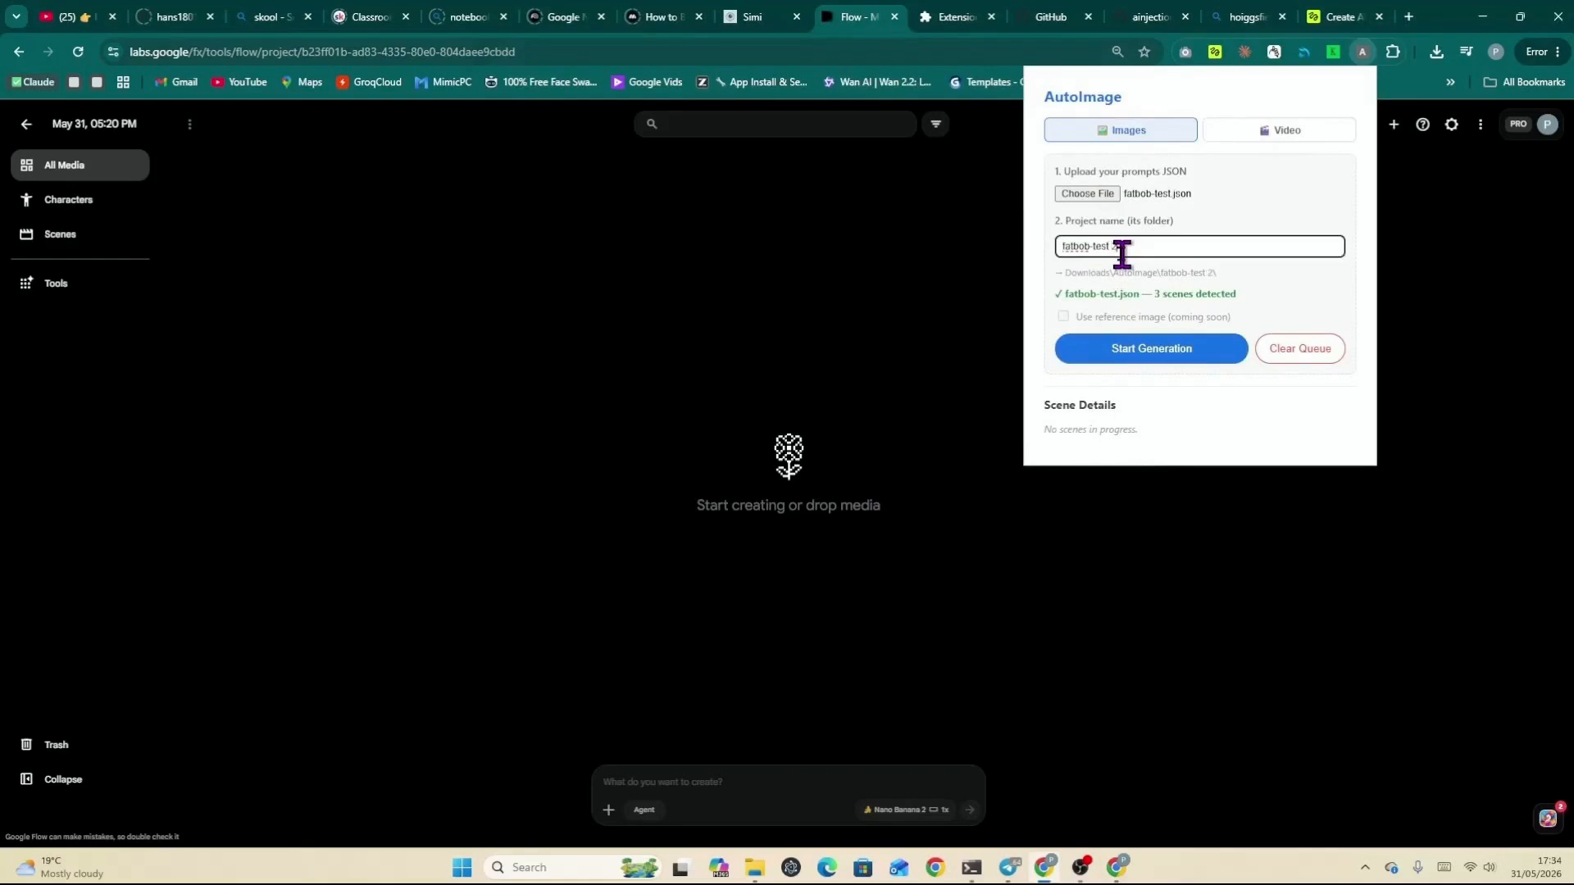
pyautogui.click(1165, 347)
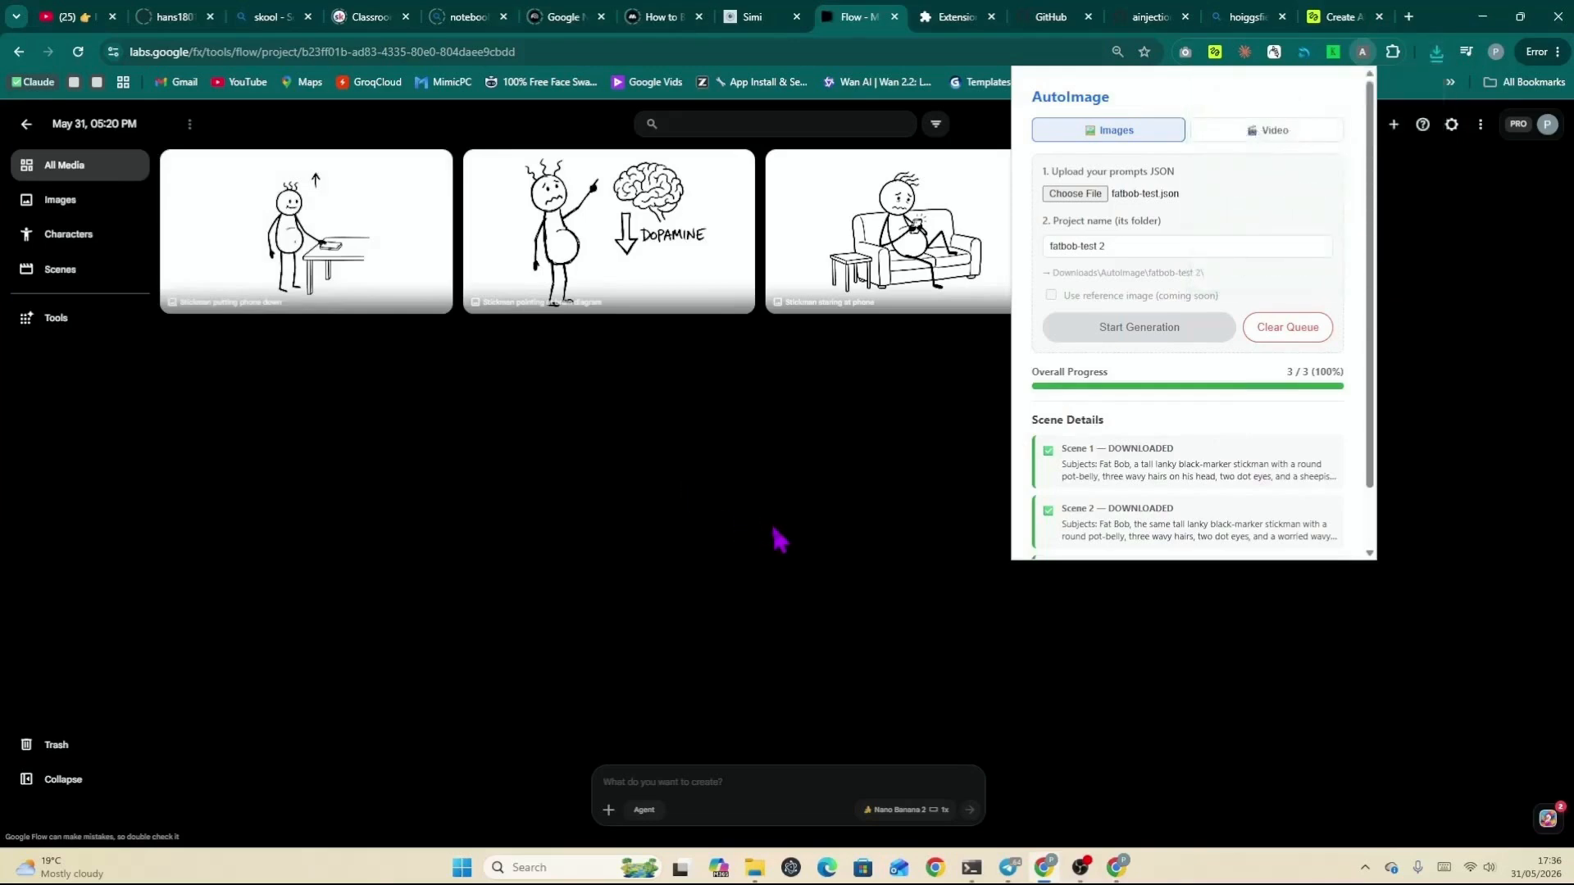
# Step: Open the Downloads > AutoImage > fatbob-test 2 folder in File Explorer to inspect the scene images
pyautogui.click(755, 868)
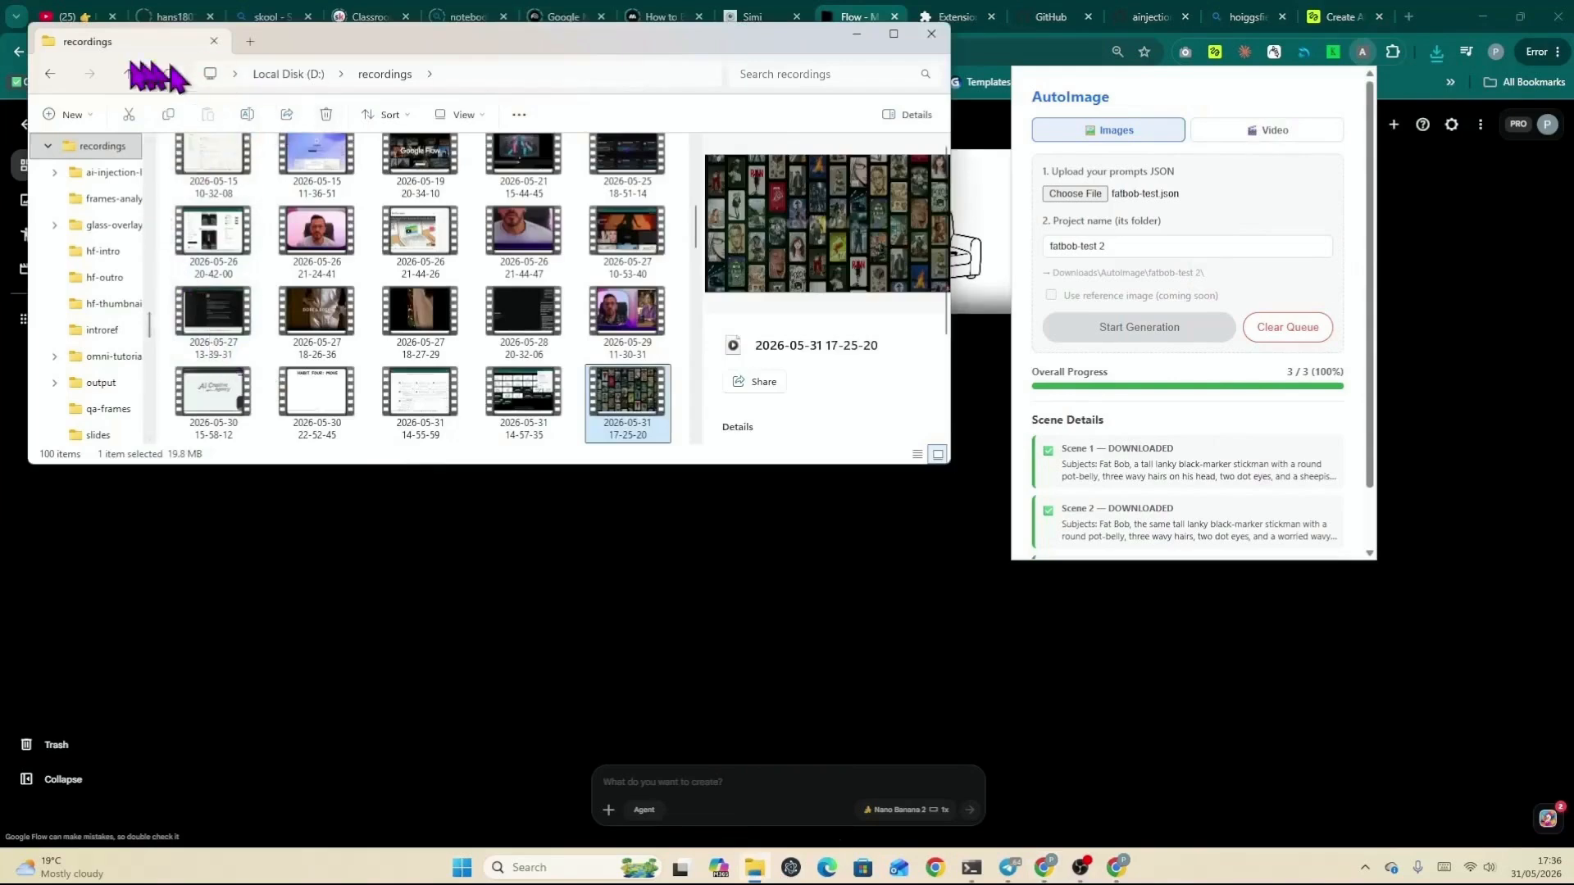
pyautogui.scroll(10, 116, 394)
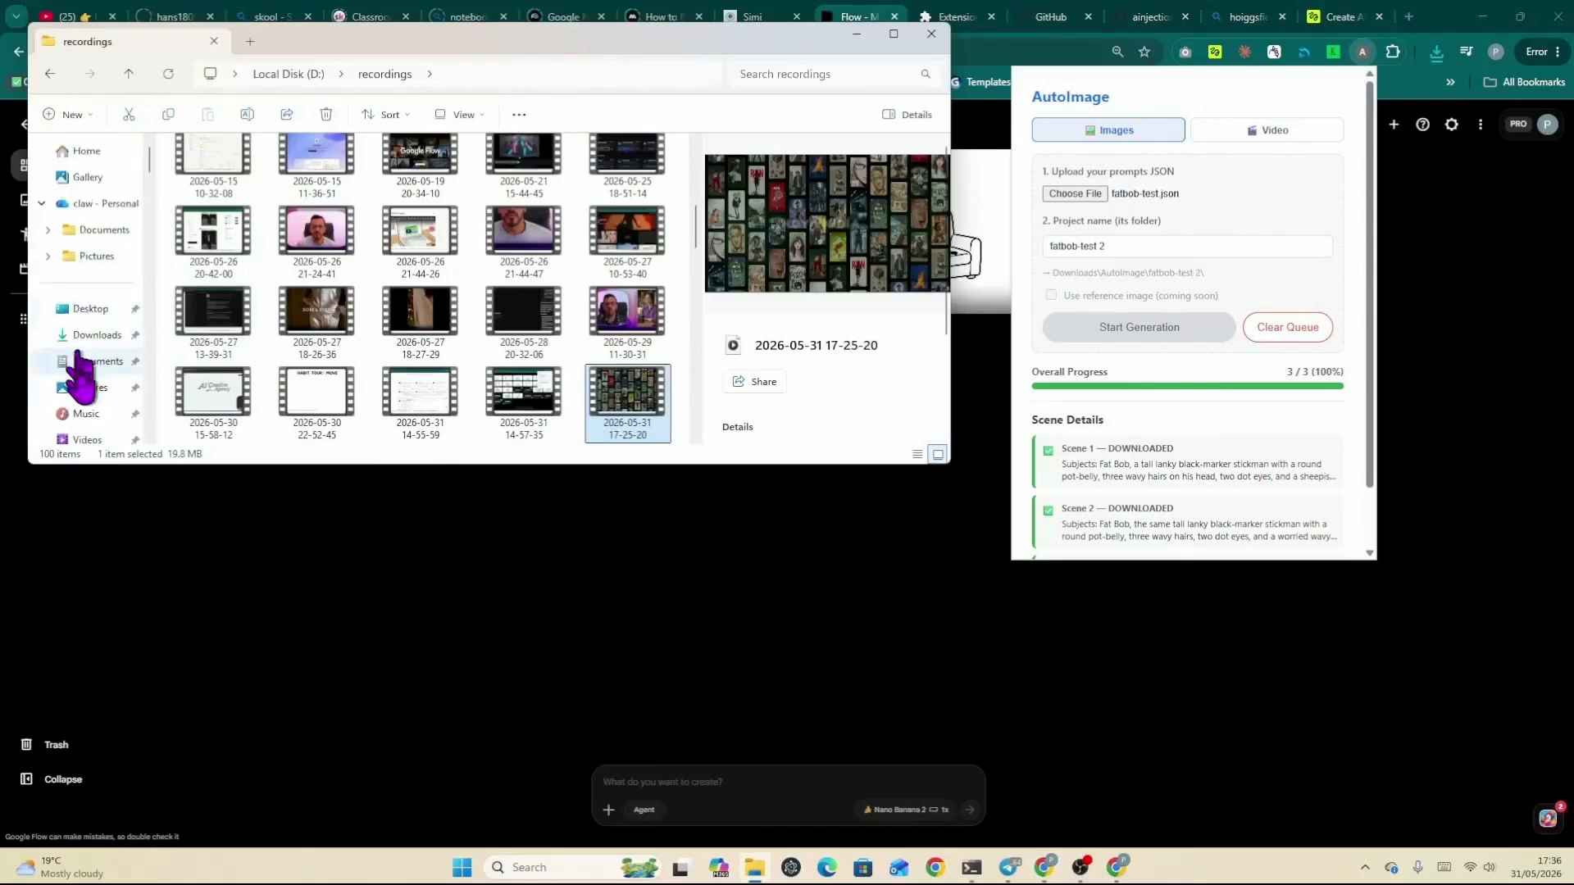
pyautogui.click(94, 336)
pyautogui.doubleClick(426, 354)
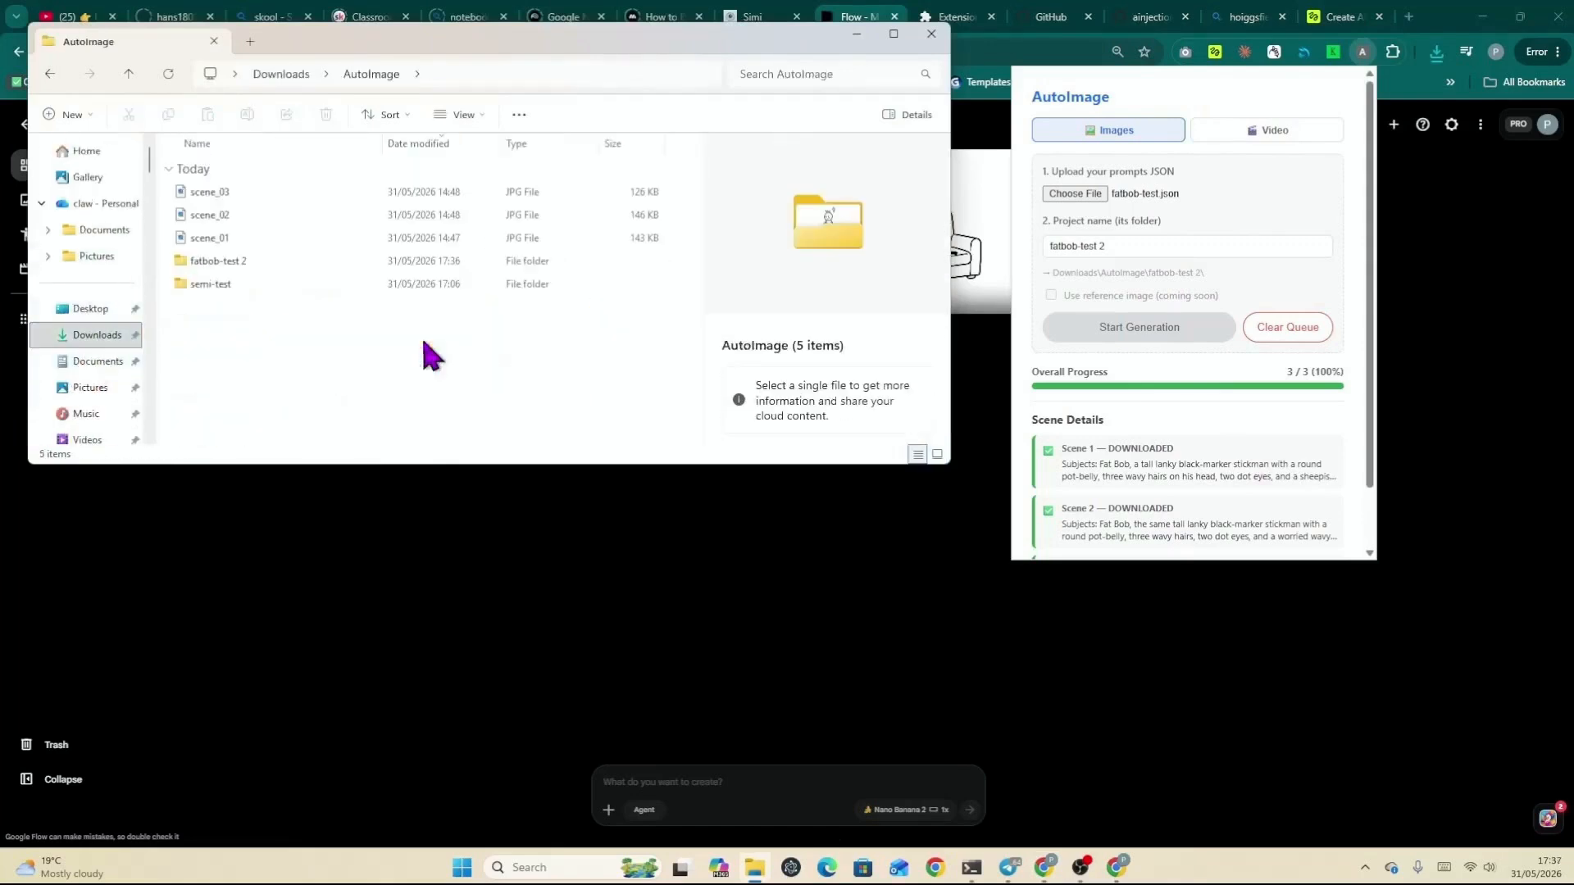
pyautogui.click(194, 265)
pyautogui.doubleClick(194, 265)
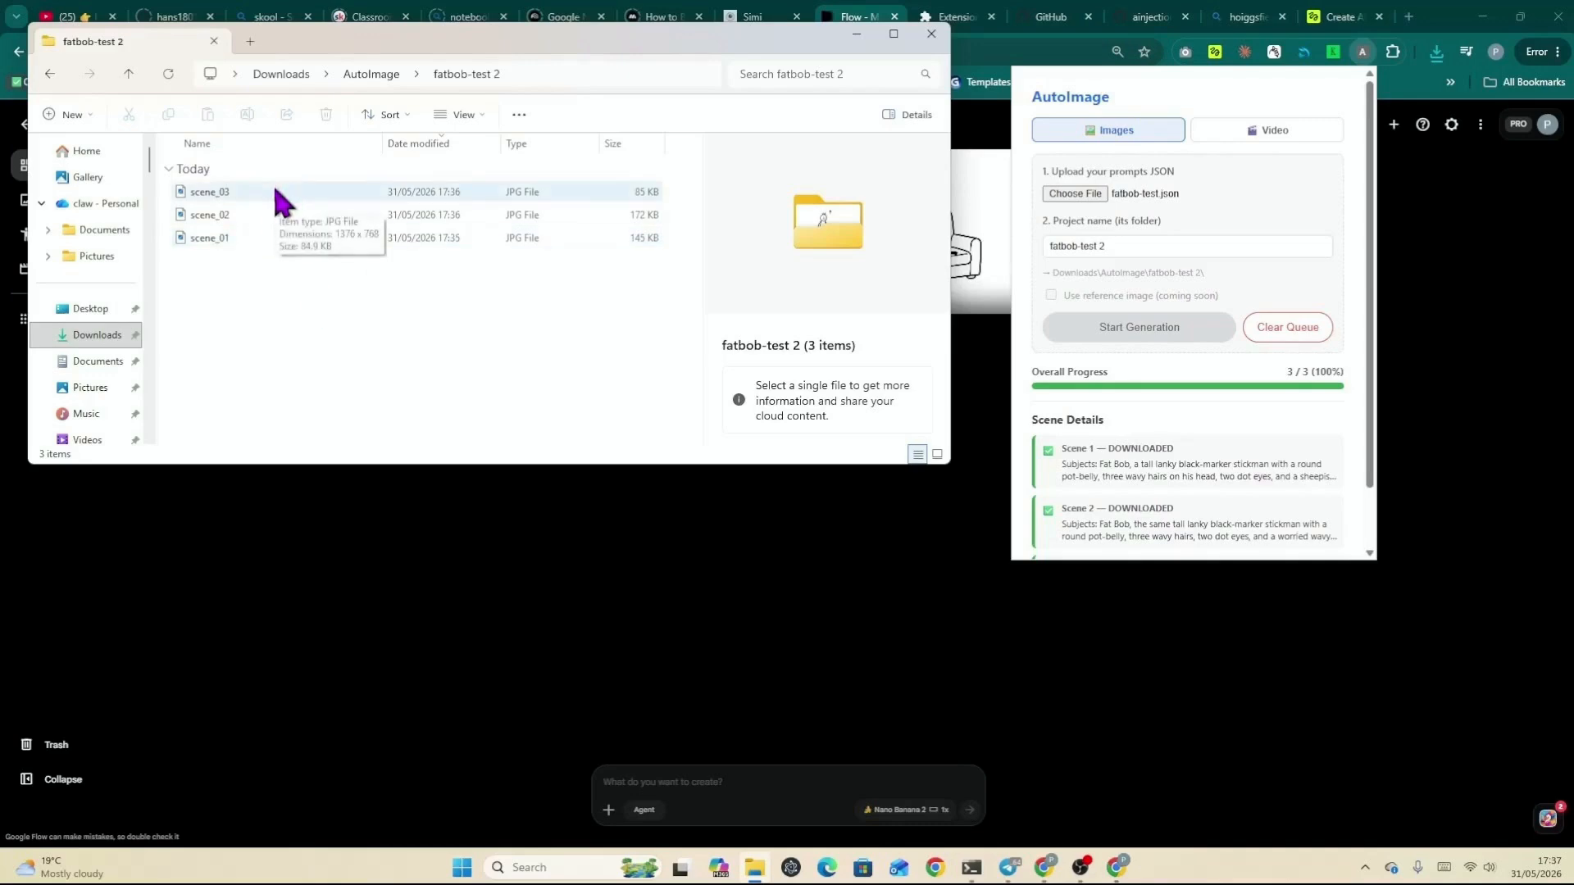
# Step: Switch the AutoImage extension to its Video tab and load the video-test prompts JSON
pyautogui.click(858, 36)
pyautogui.click(1362, 51)
pyautogui.click(1290, 133)
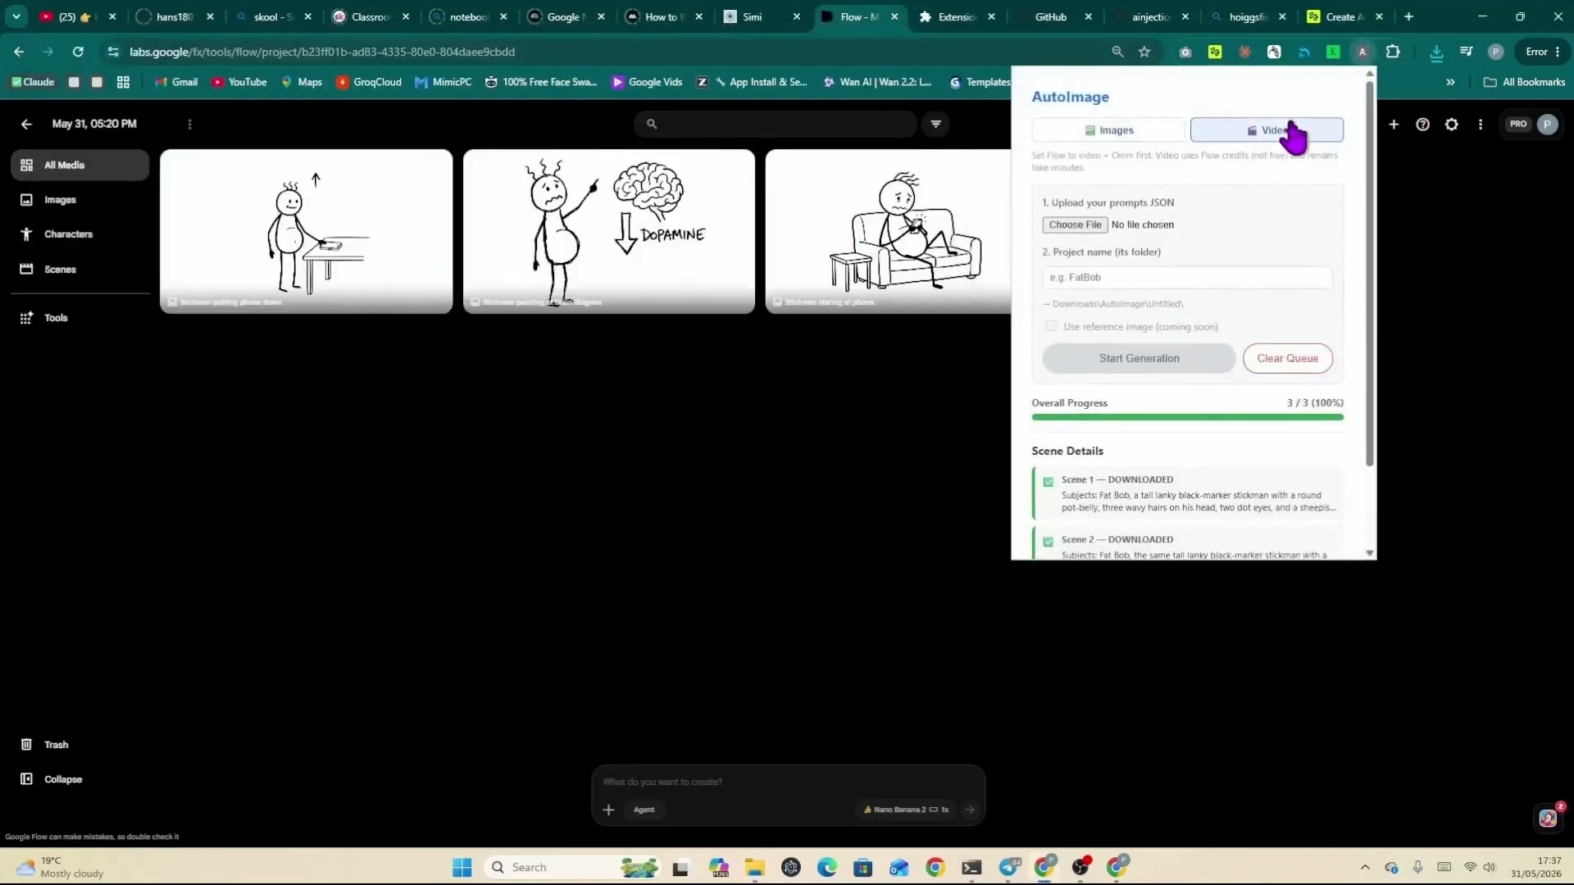
pyautogui.click(1097, 223)
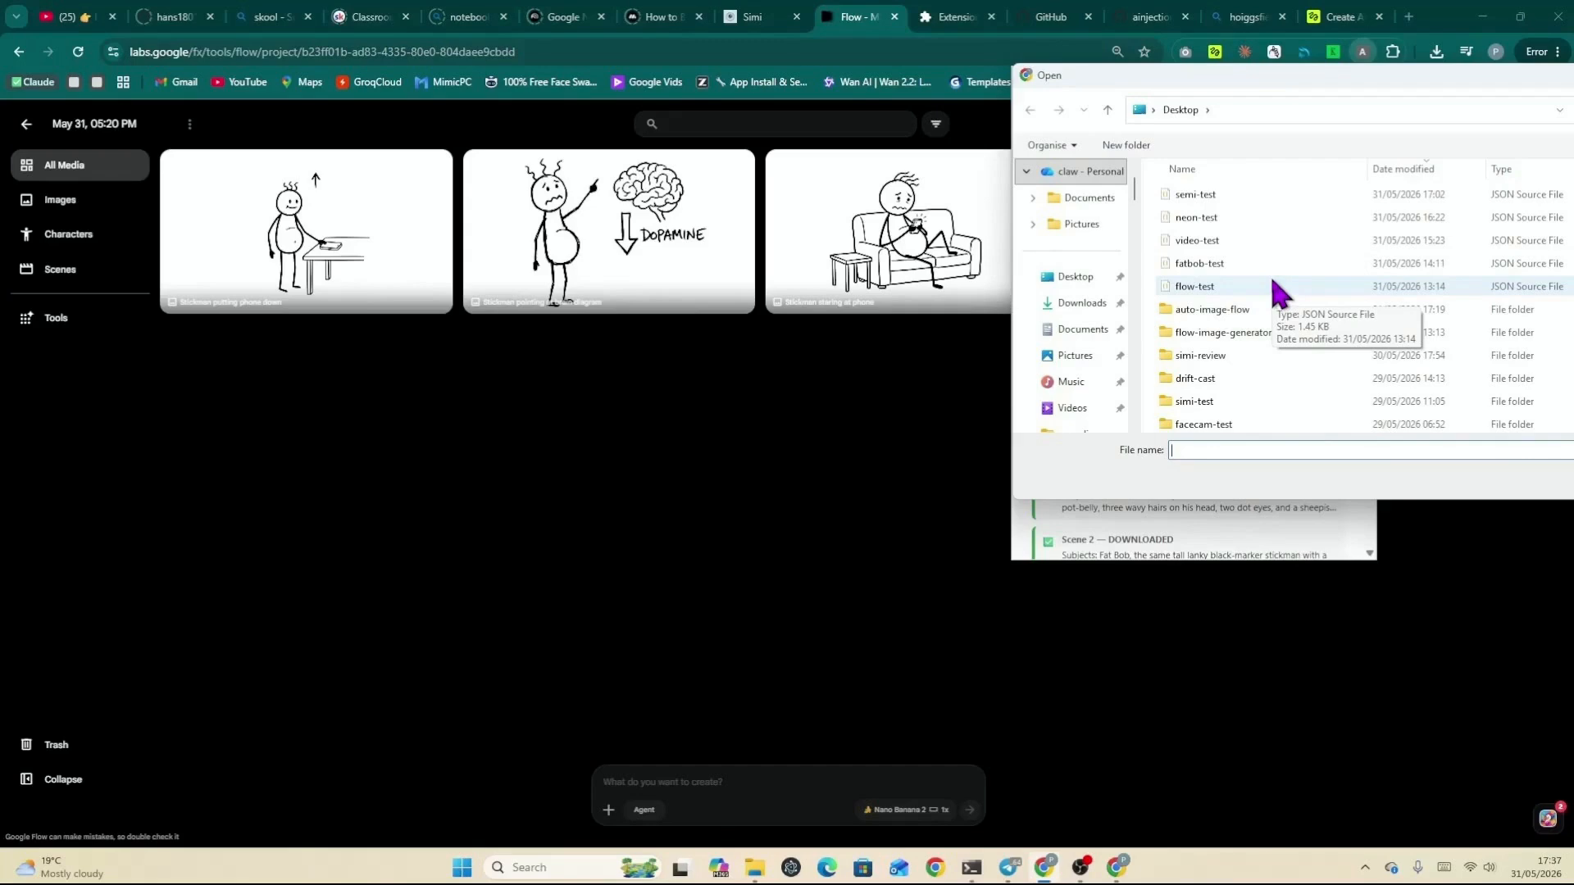
pyautogui.click(1235, 238)
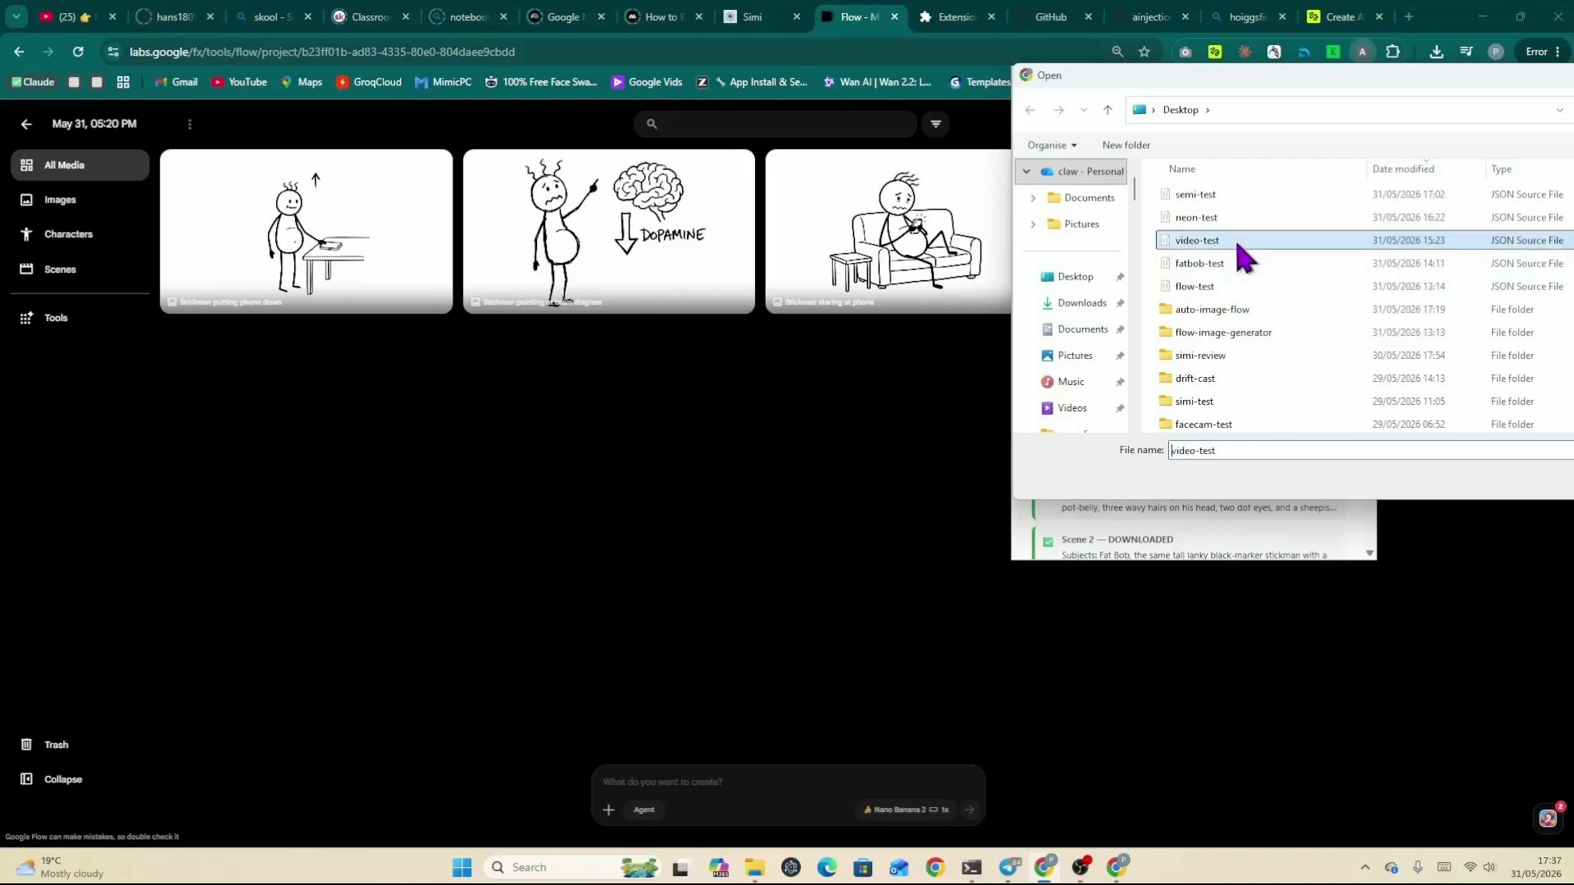
pyautogui.moveTo(1274, 80); pyautogui.dragTo(1058, 49)
pyautogui.click(1441, 443)
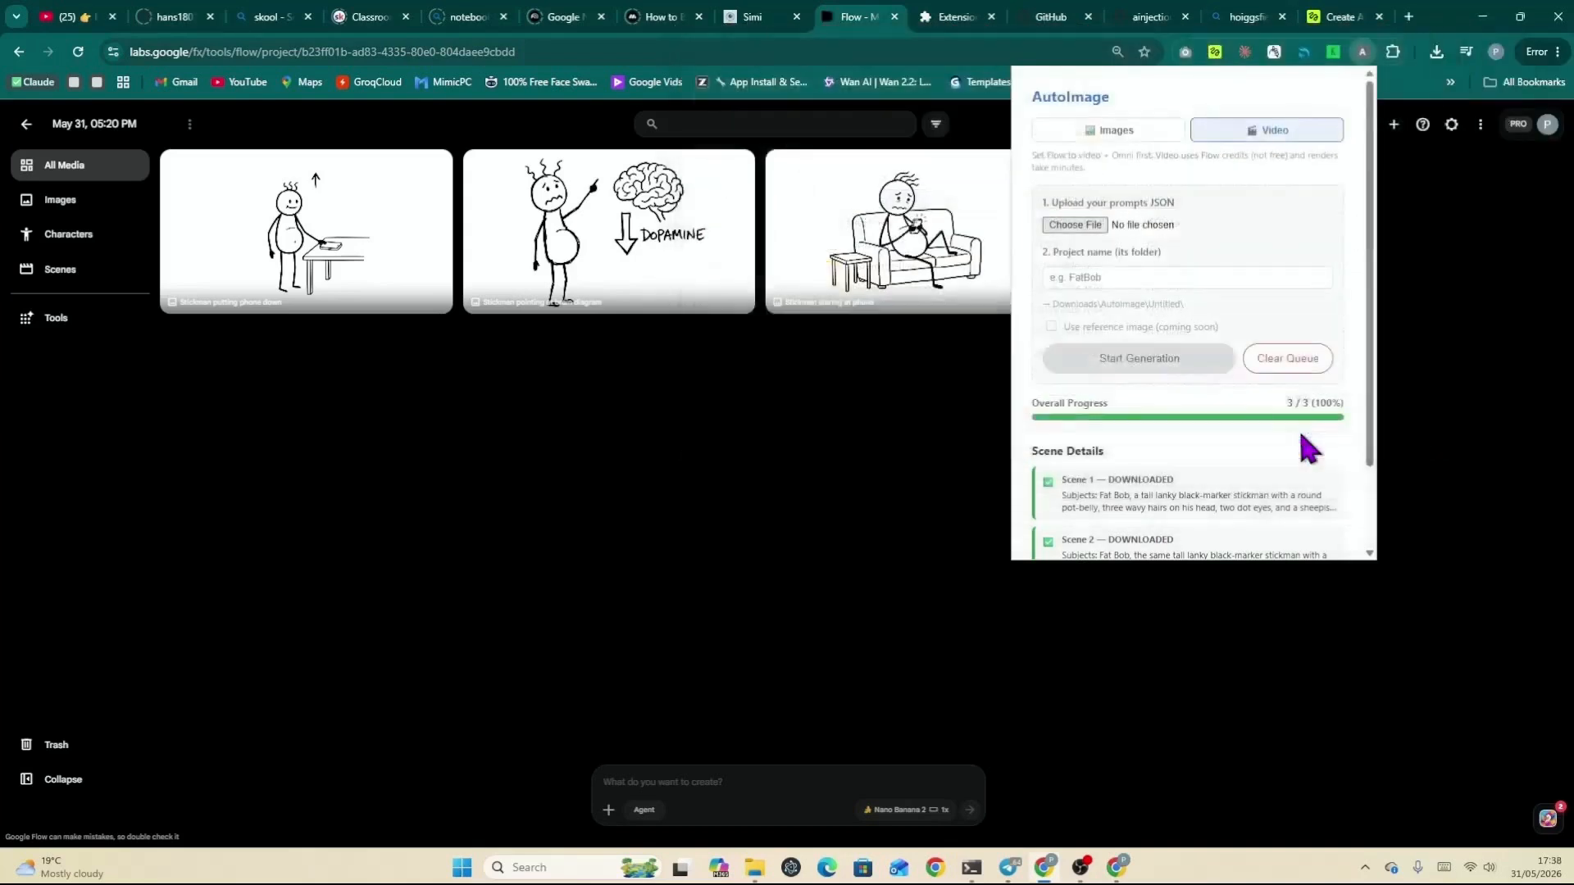
# Step: Set the video project name to video-test 2 and clear the queue
pyautogui.click(1159, 279)
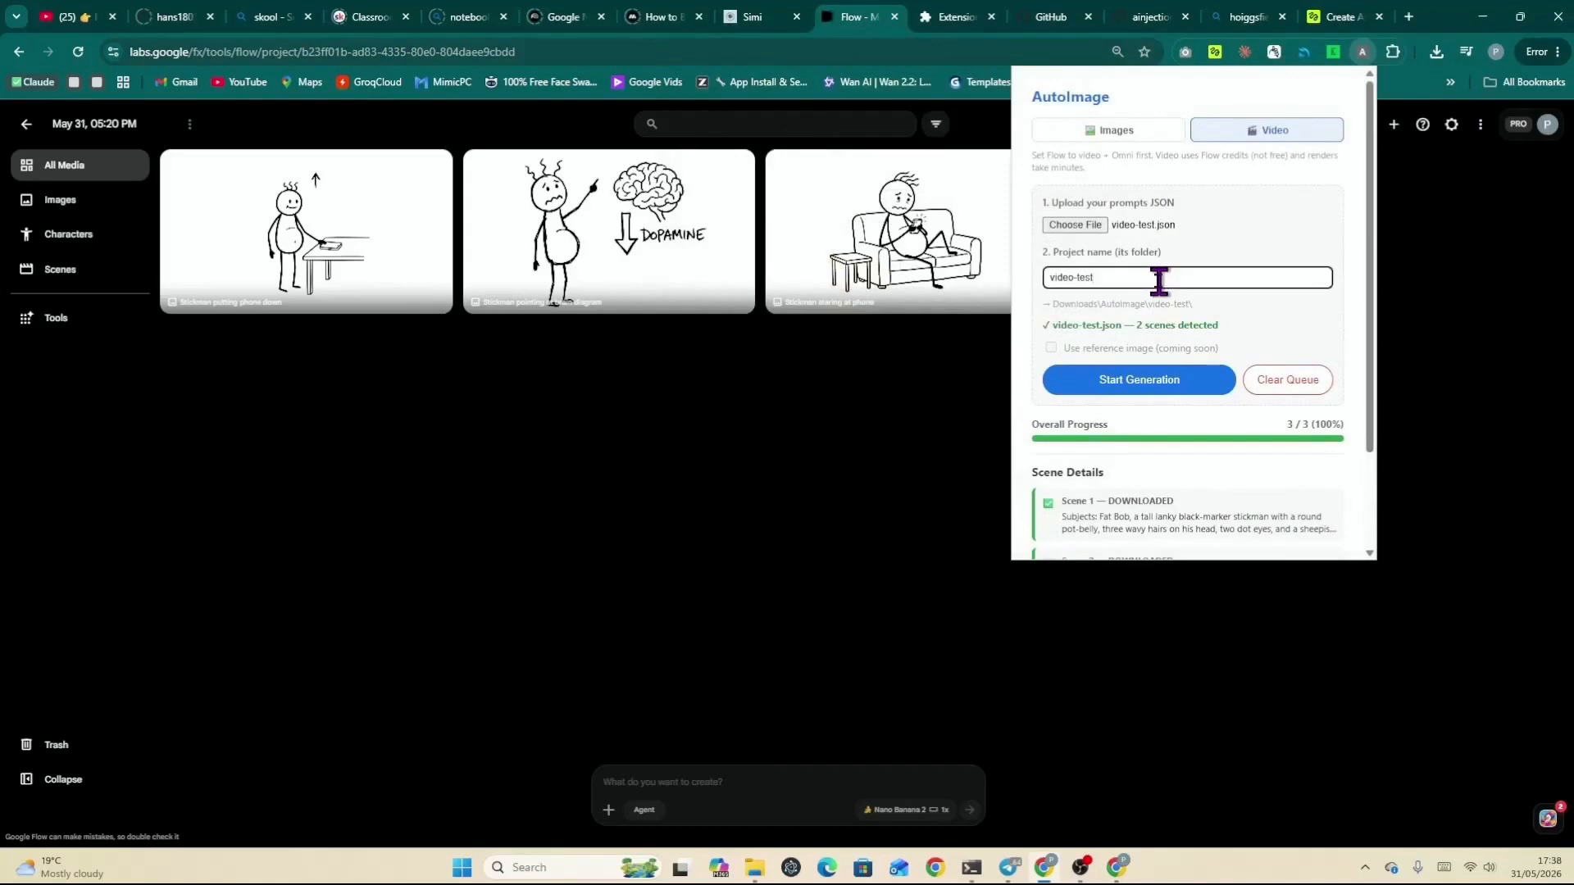
pyautogui.write('2')
pyautogui.click(1283, 396)
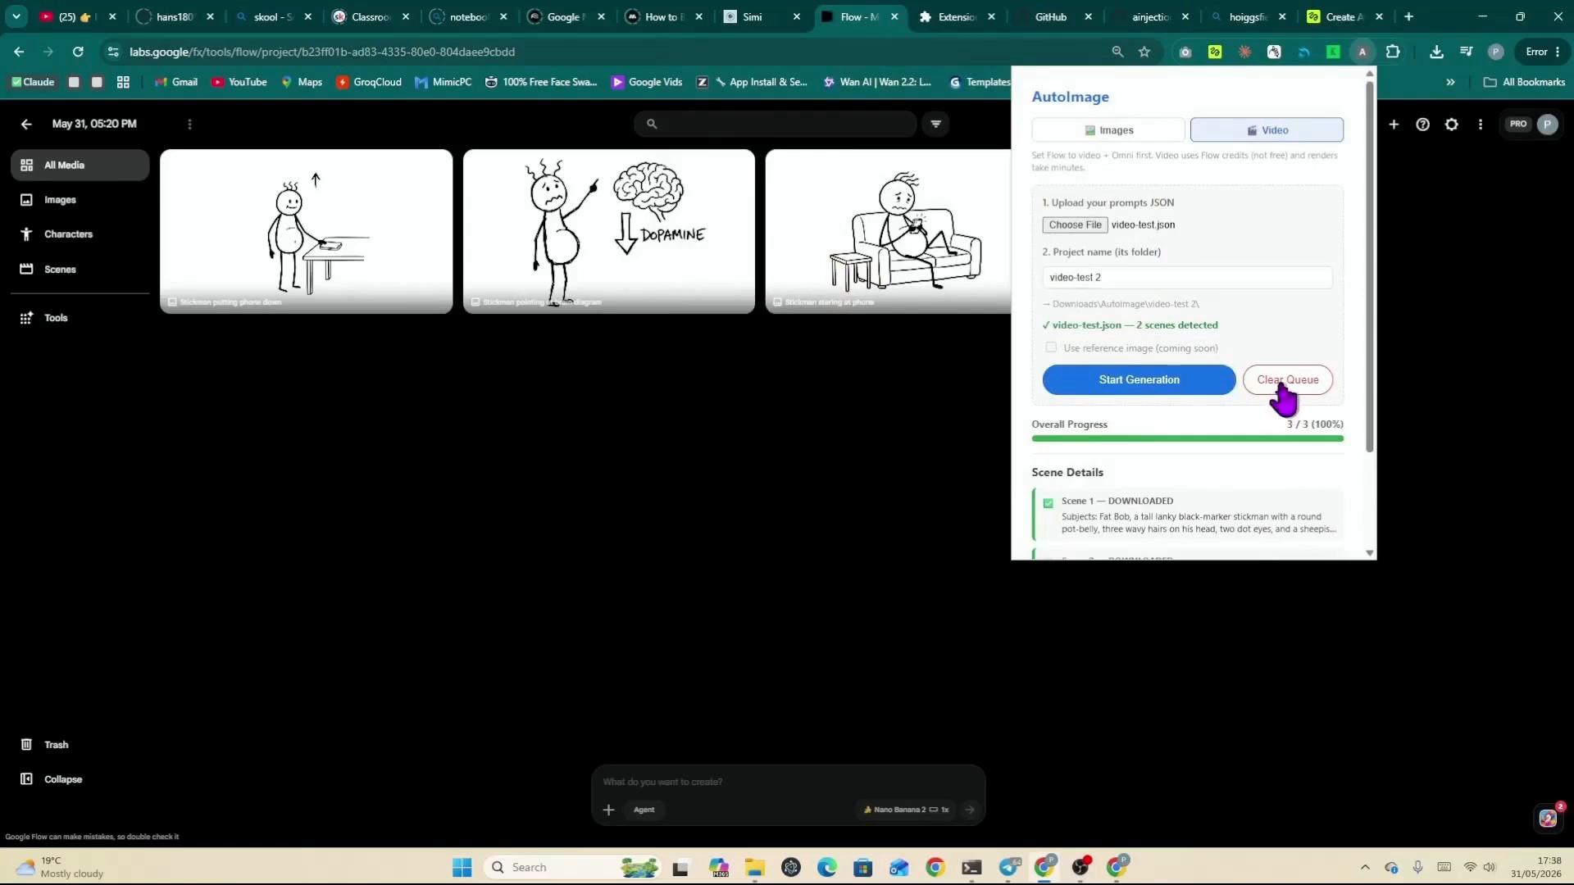
pyautogui.click(1283, 396)
# Step: Reload the video-test JSON file and start the video generation
pyautogui.click(1141, 226)
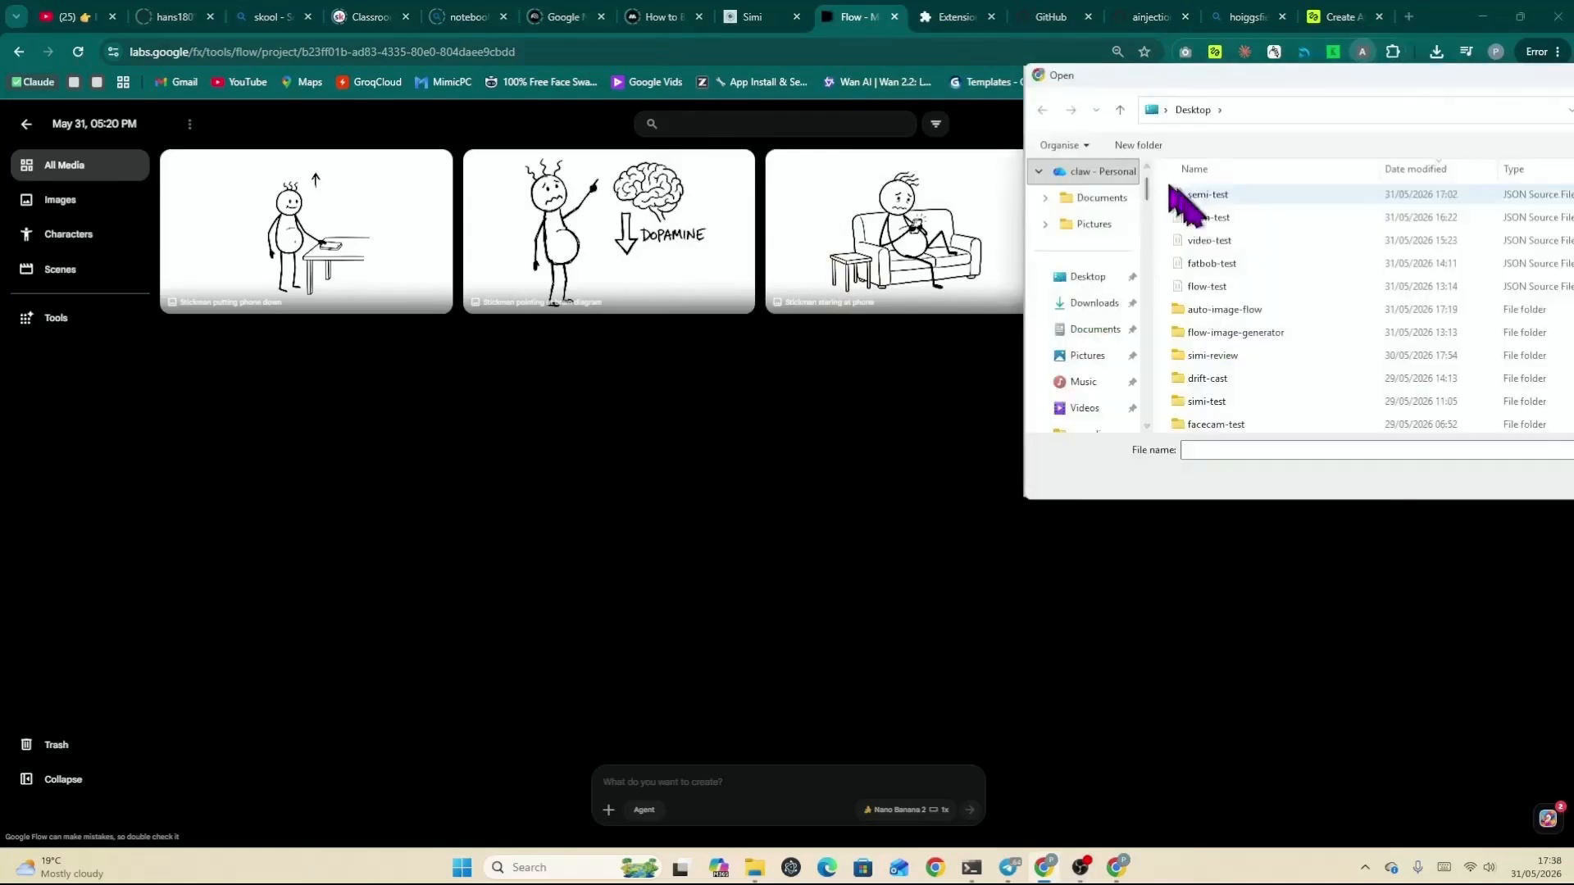
pyautogui.doubleClick(1209, 240)
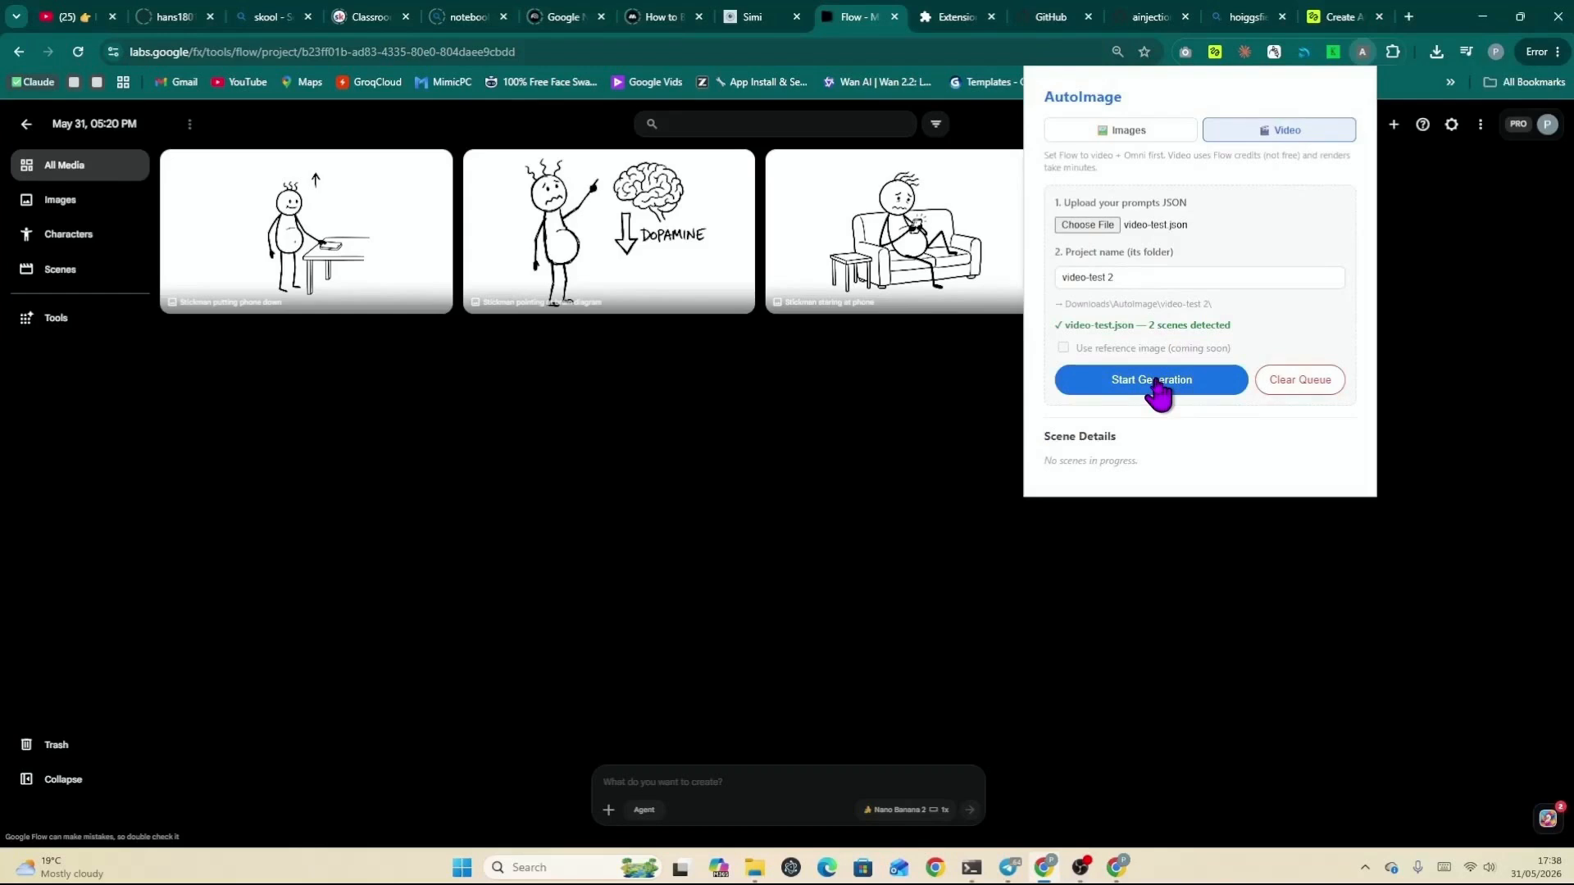
pyautogui.moveTo(425, 166)
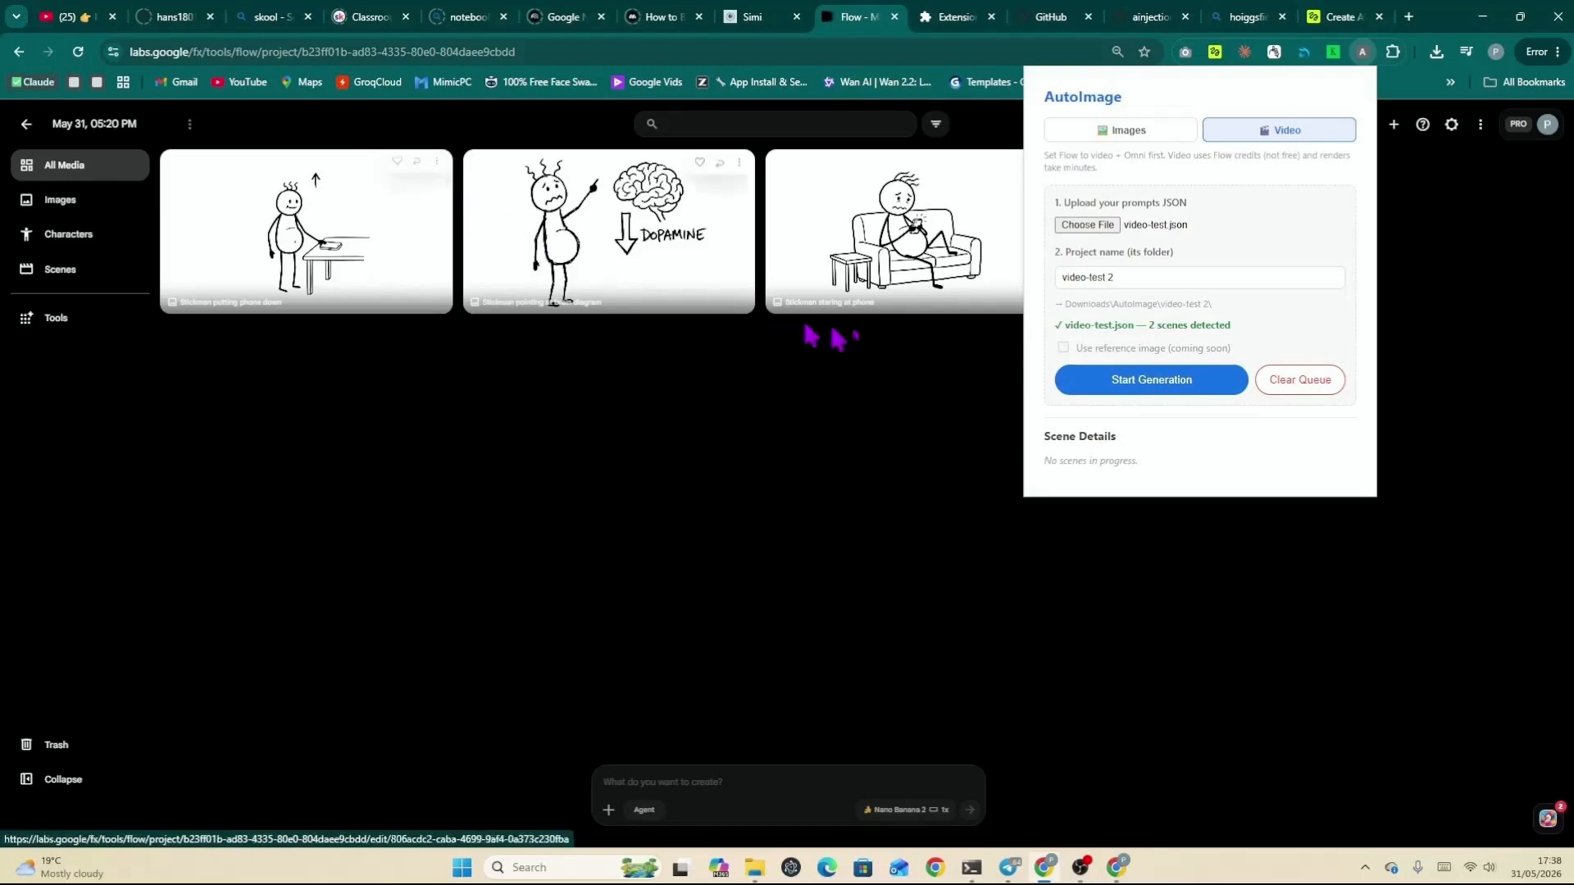
pyautogui.click(1113, 384)
# Step: Clear the video generation queue
pyautogui.scroll(-1, 1209, 429)
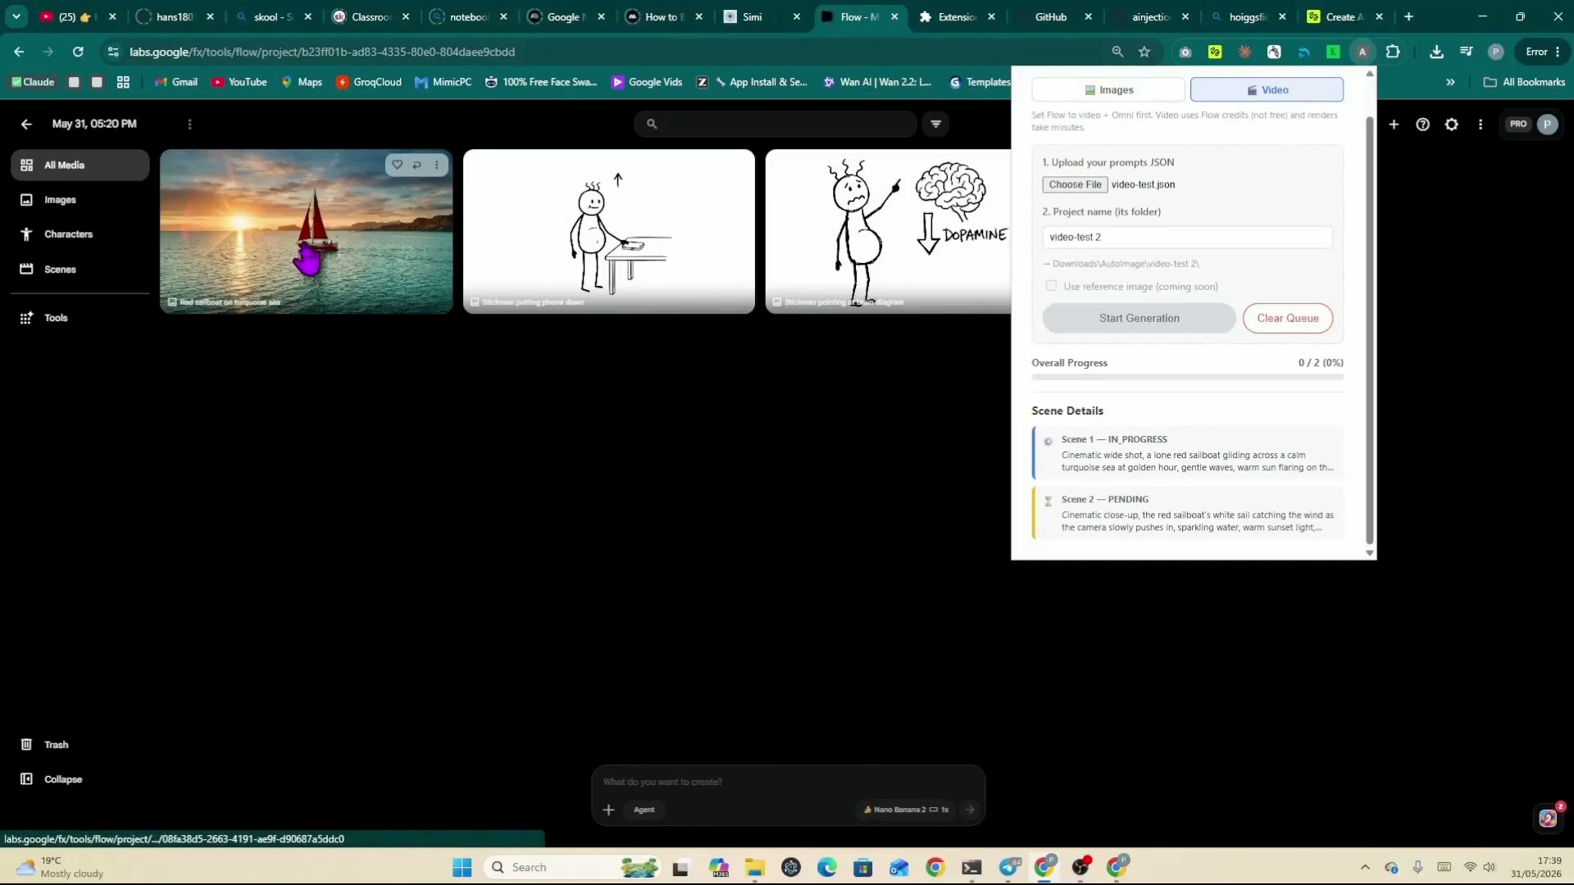
pyautogui.click(1304, 327)
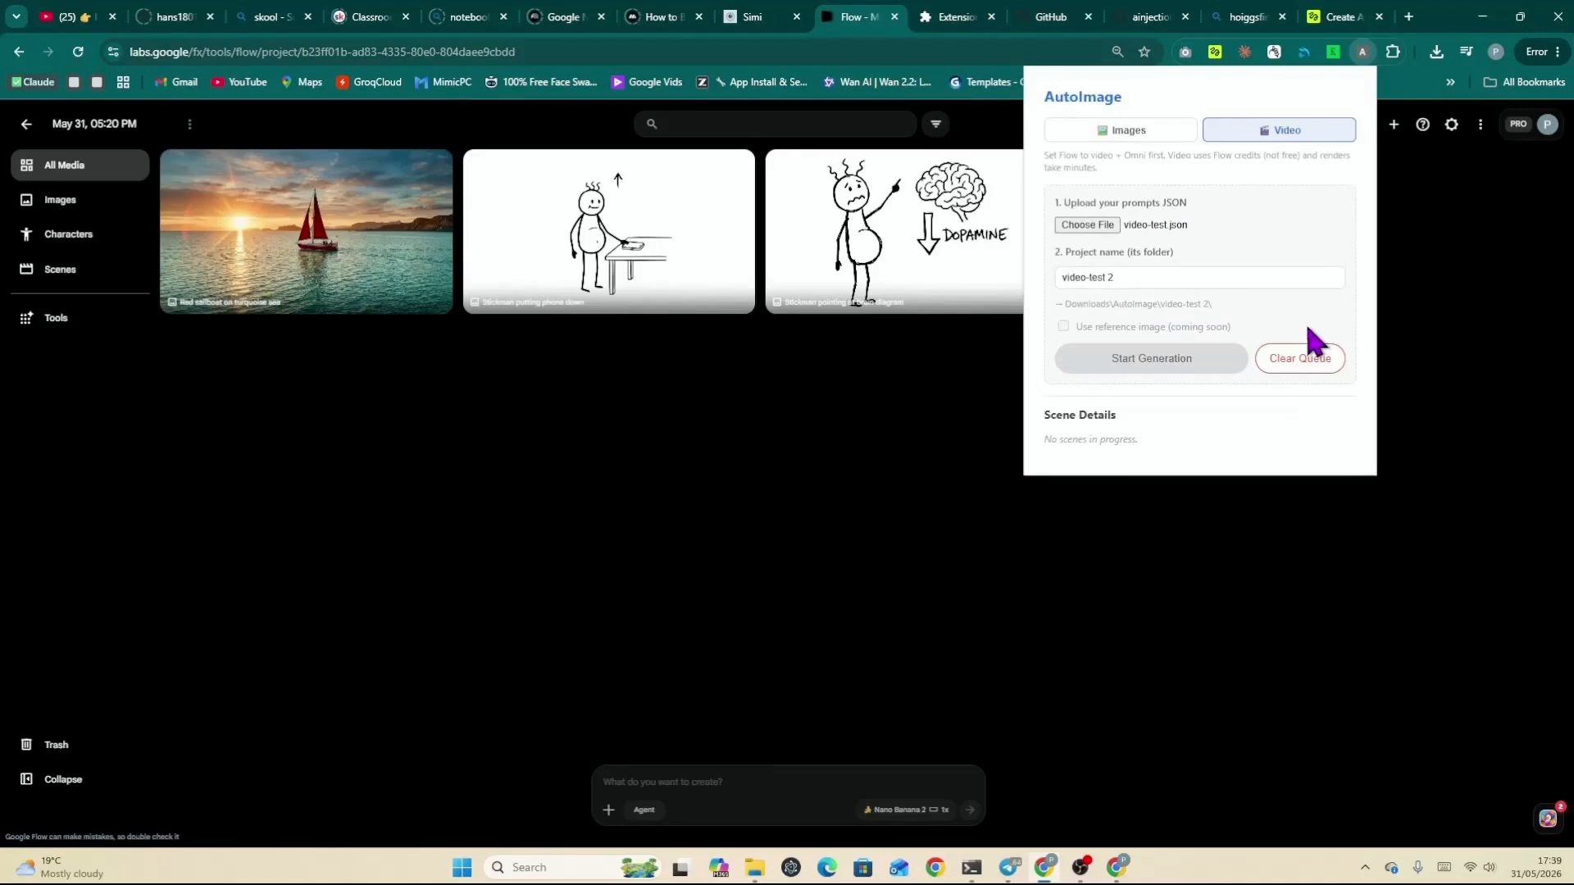
# Step: Switch Flow's generation settings to Video, keeping the Omni Flash model with a 4s duration
pyautogui.click(922, 812)
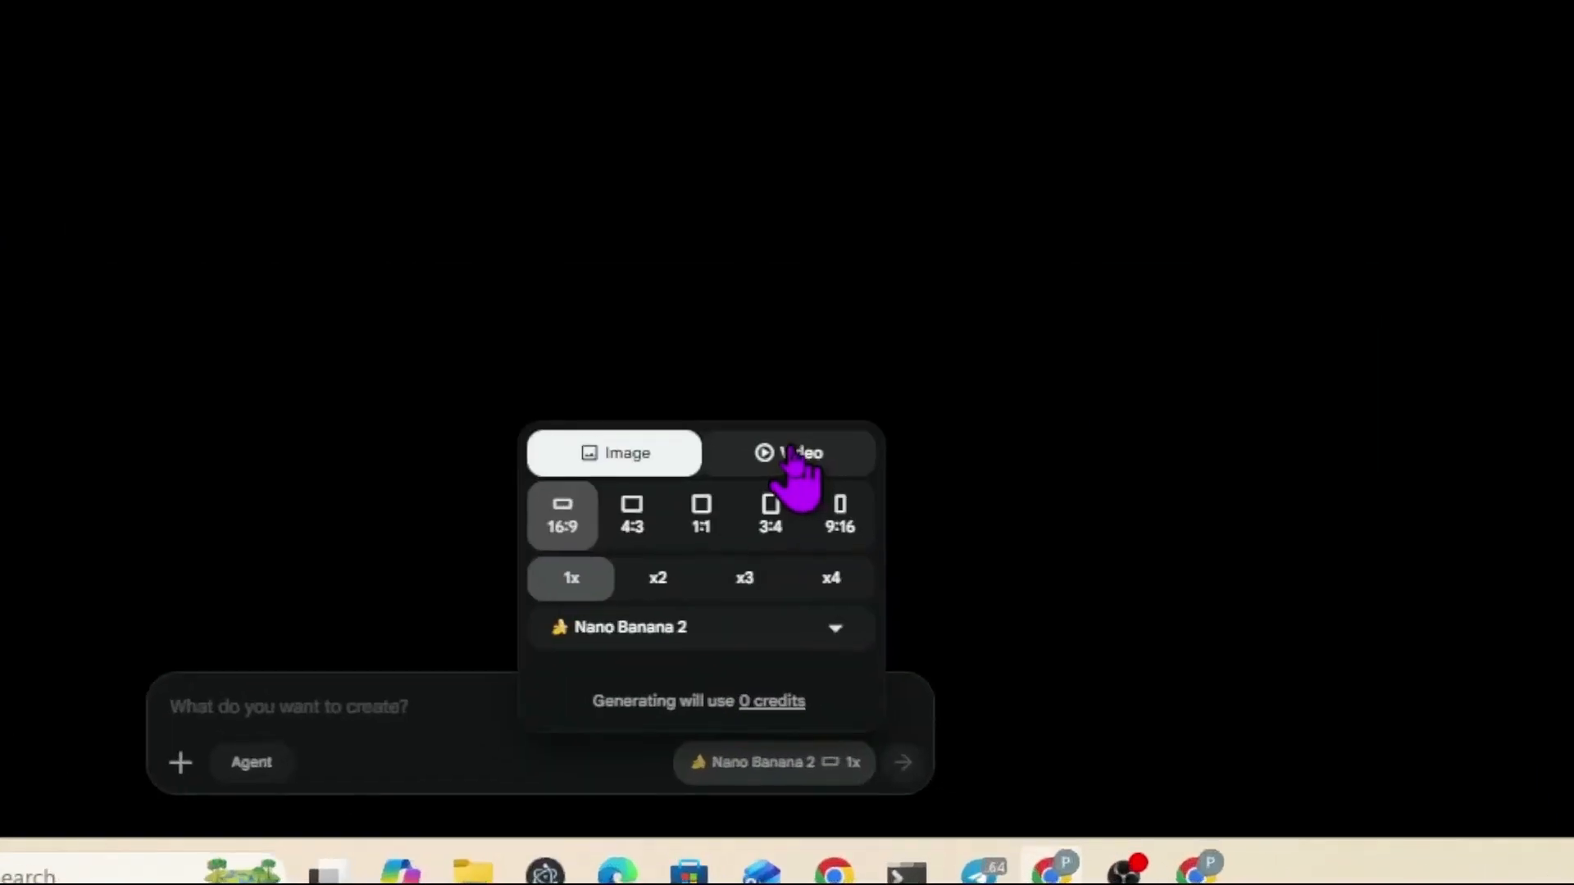
pyautogui.click(792, 452)
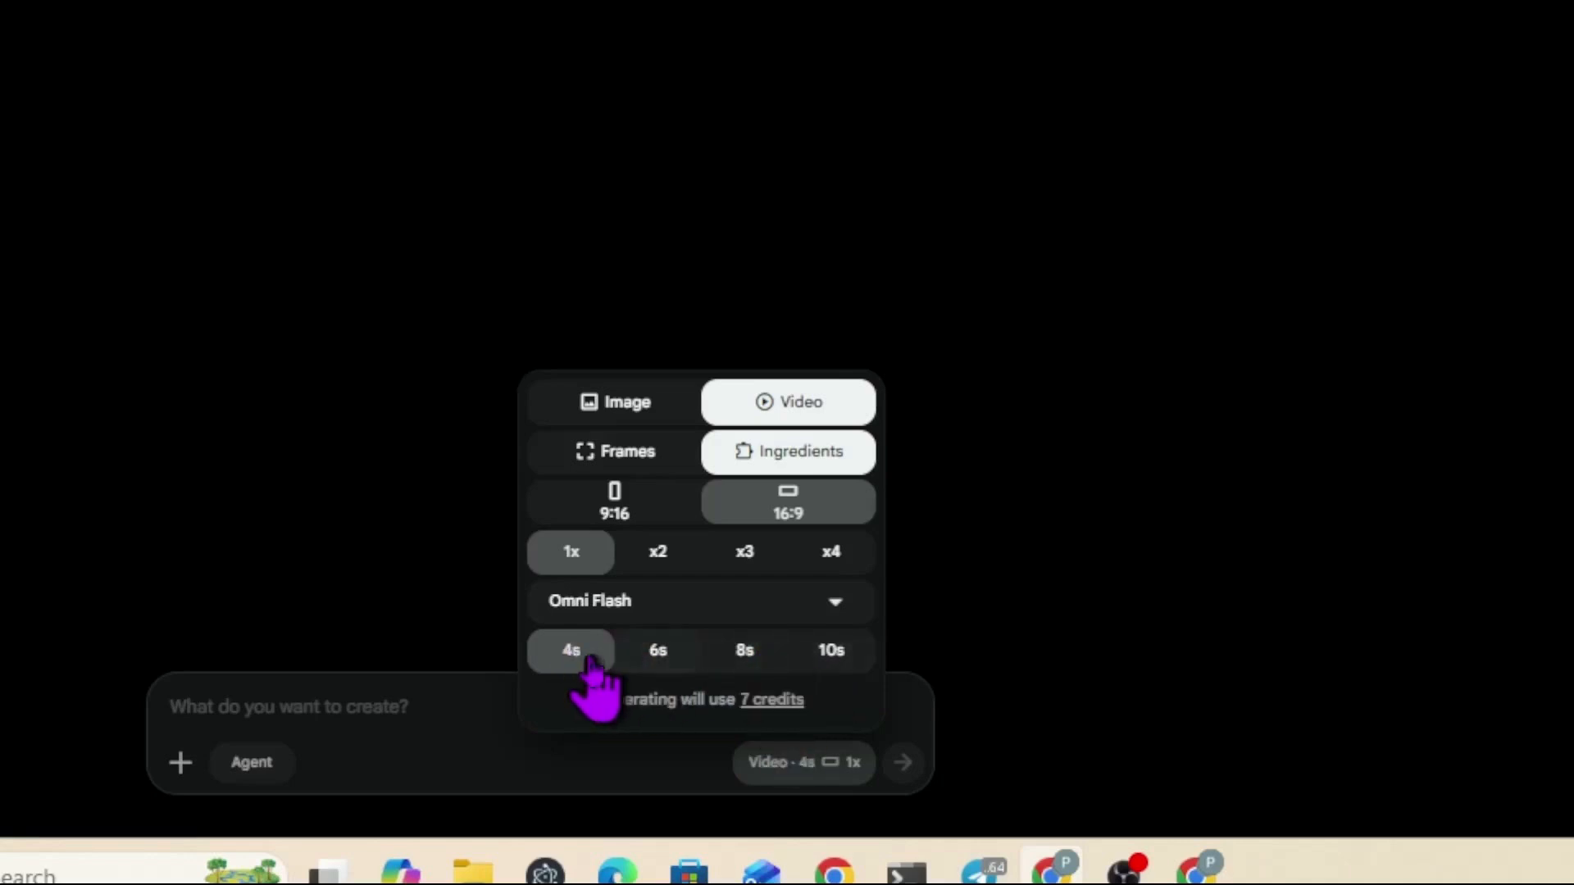
pyautogui.click(831, 650)
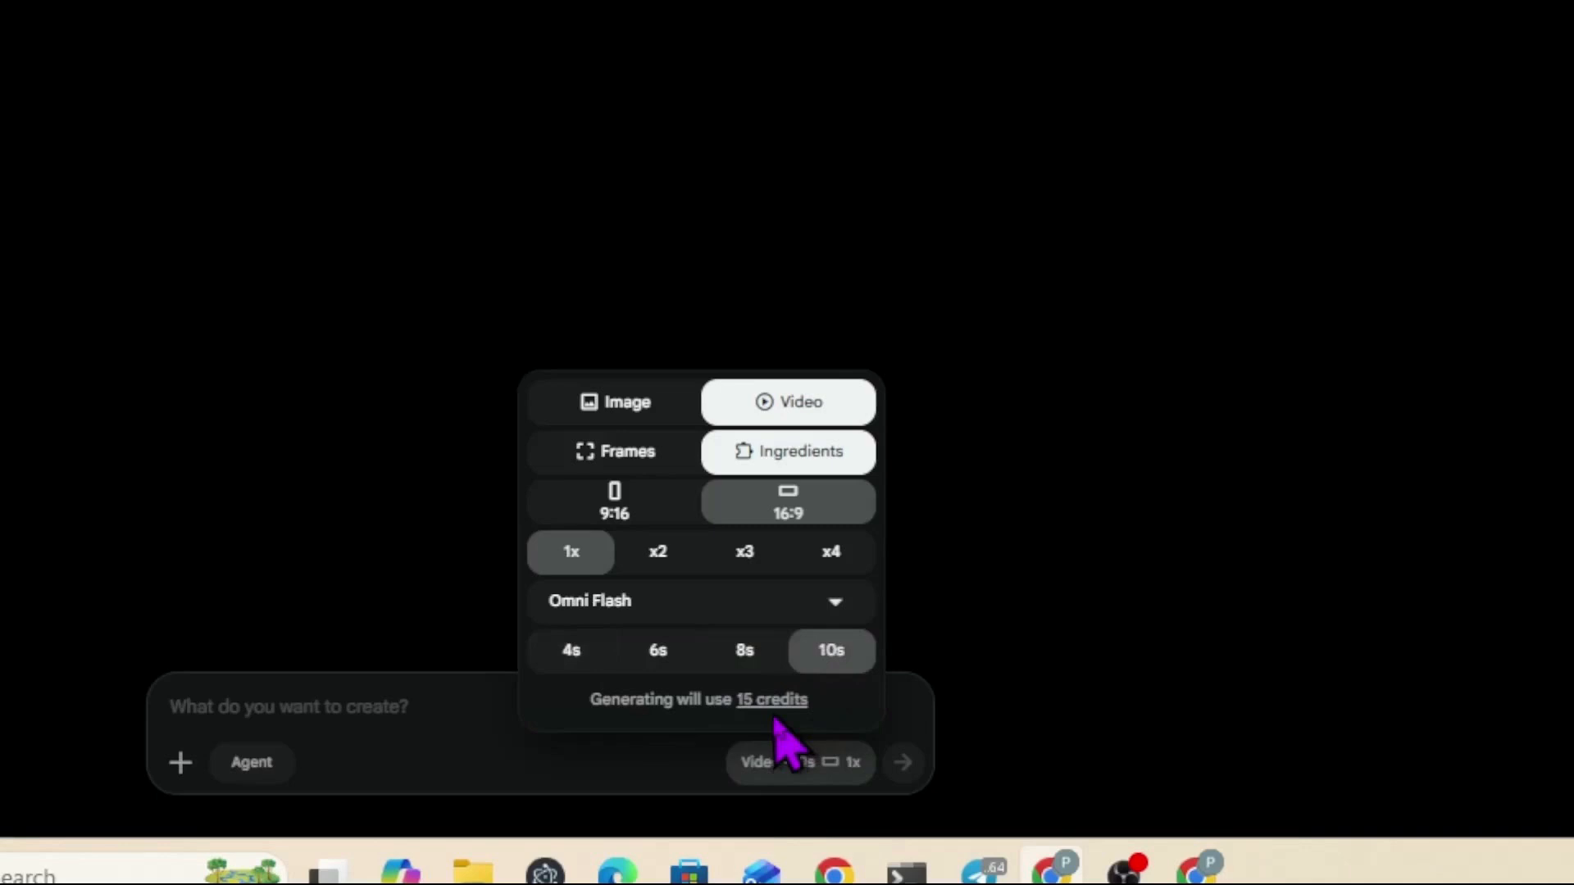
pyautogui.click(706, 603)
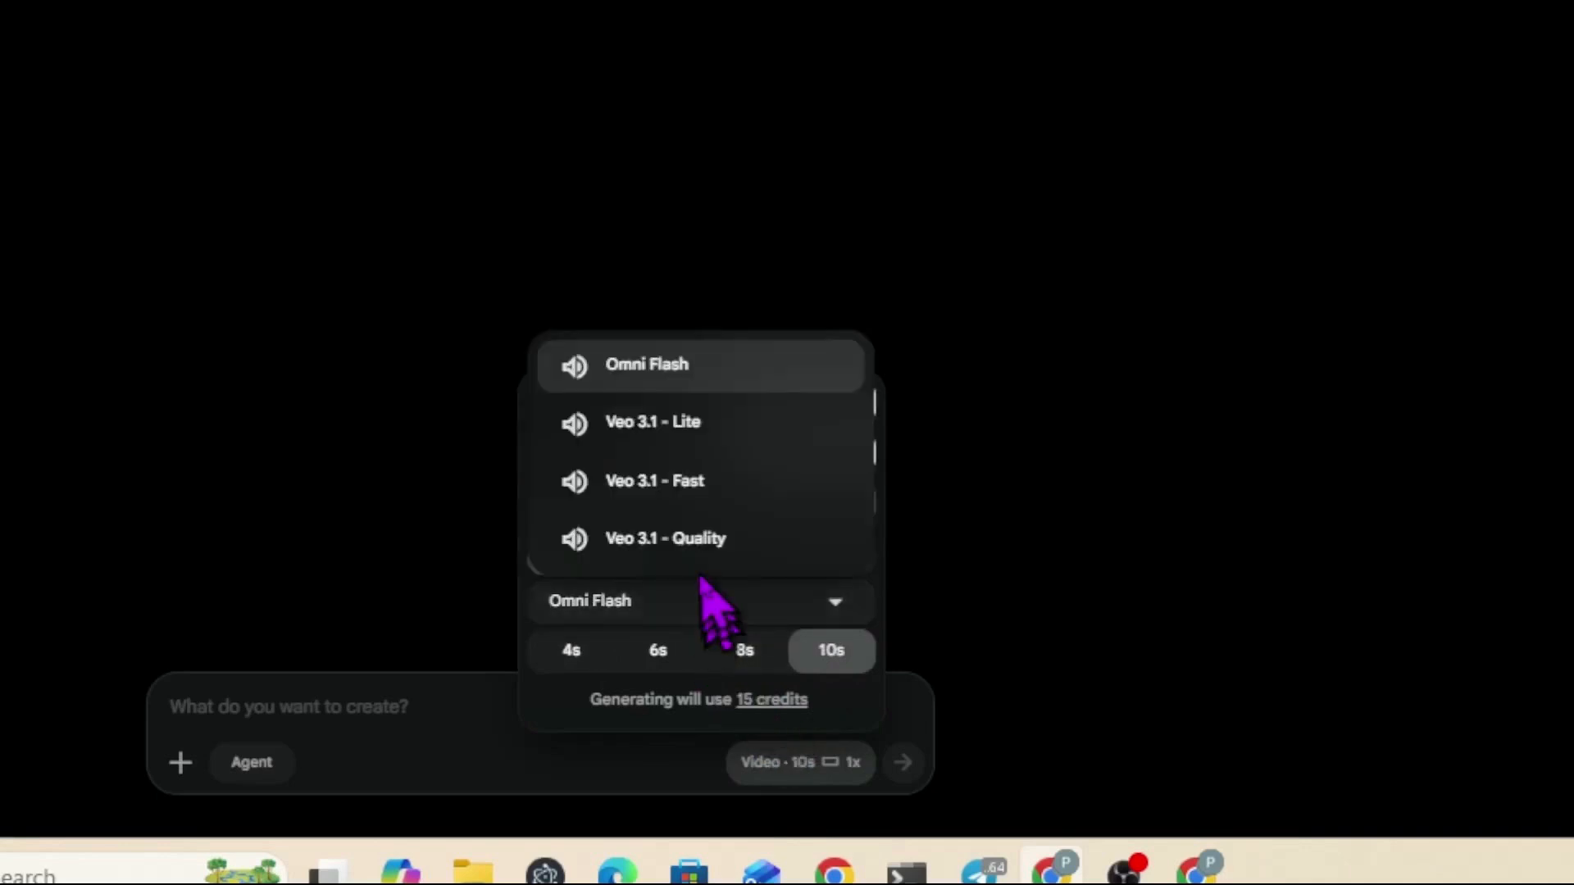
pyautogui.click(705, 482)
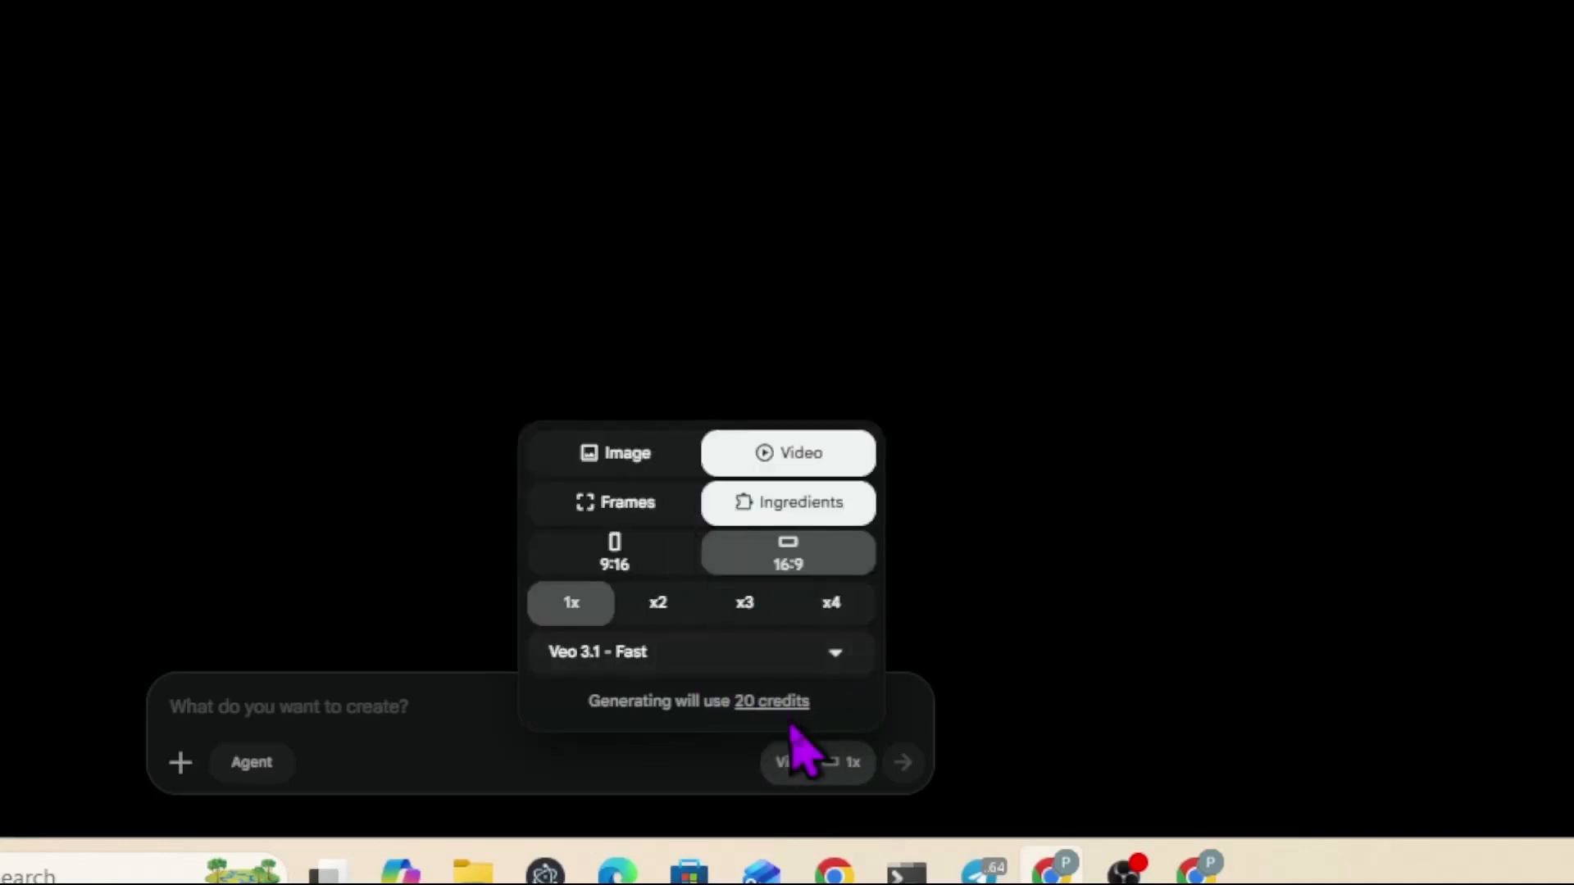
pyautogui.click(742, 655)
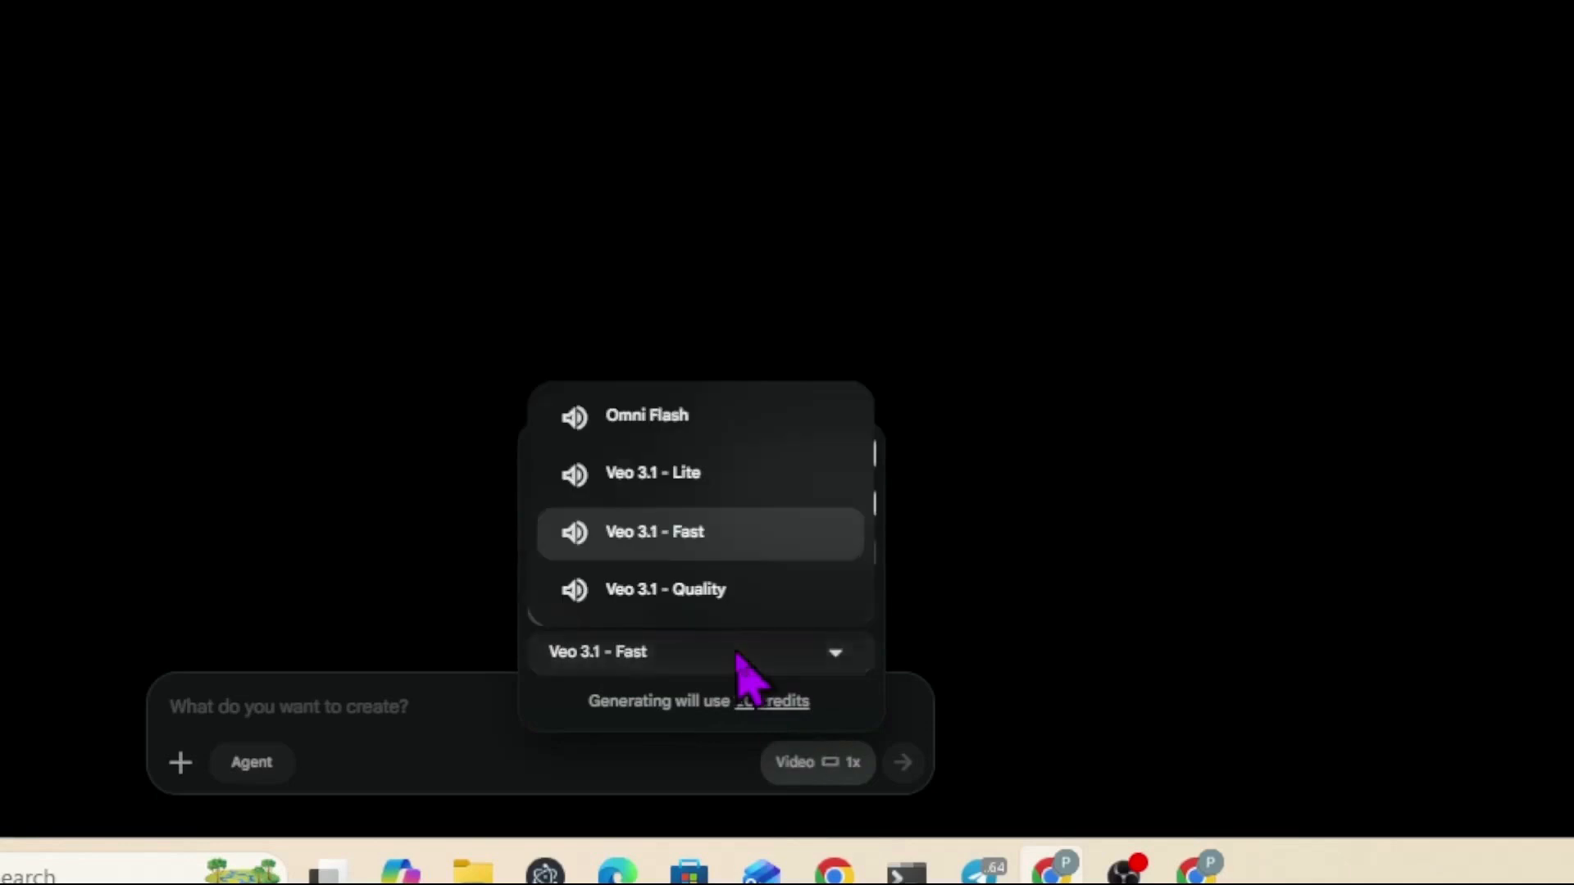
pyautogui.click(742, 463)
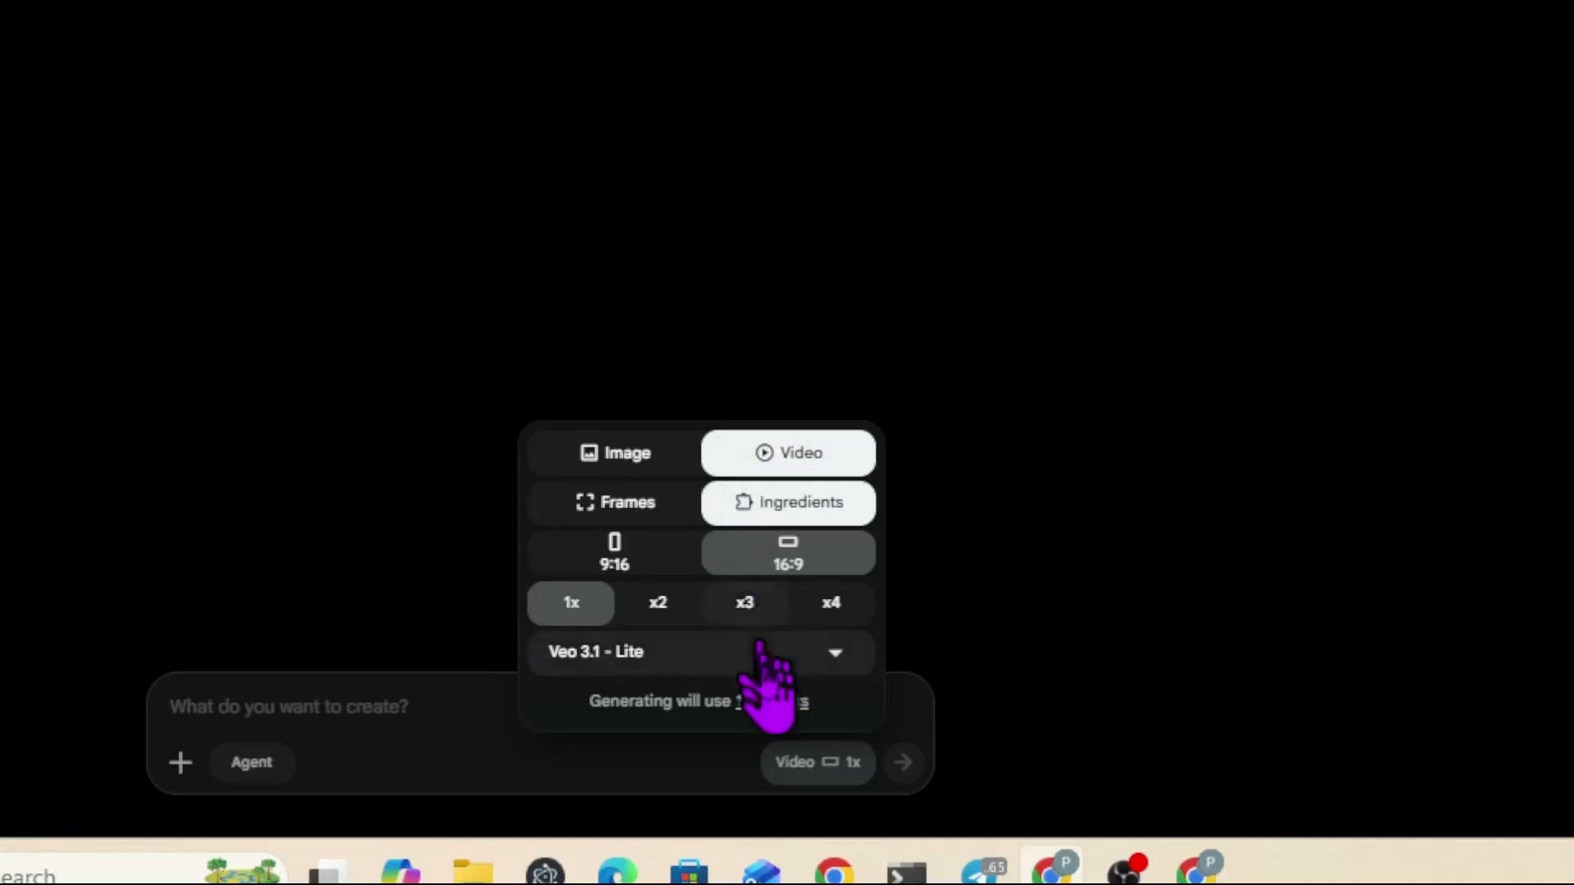
pyautogui.click(769, 668)
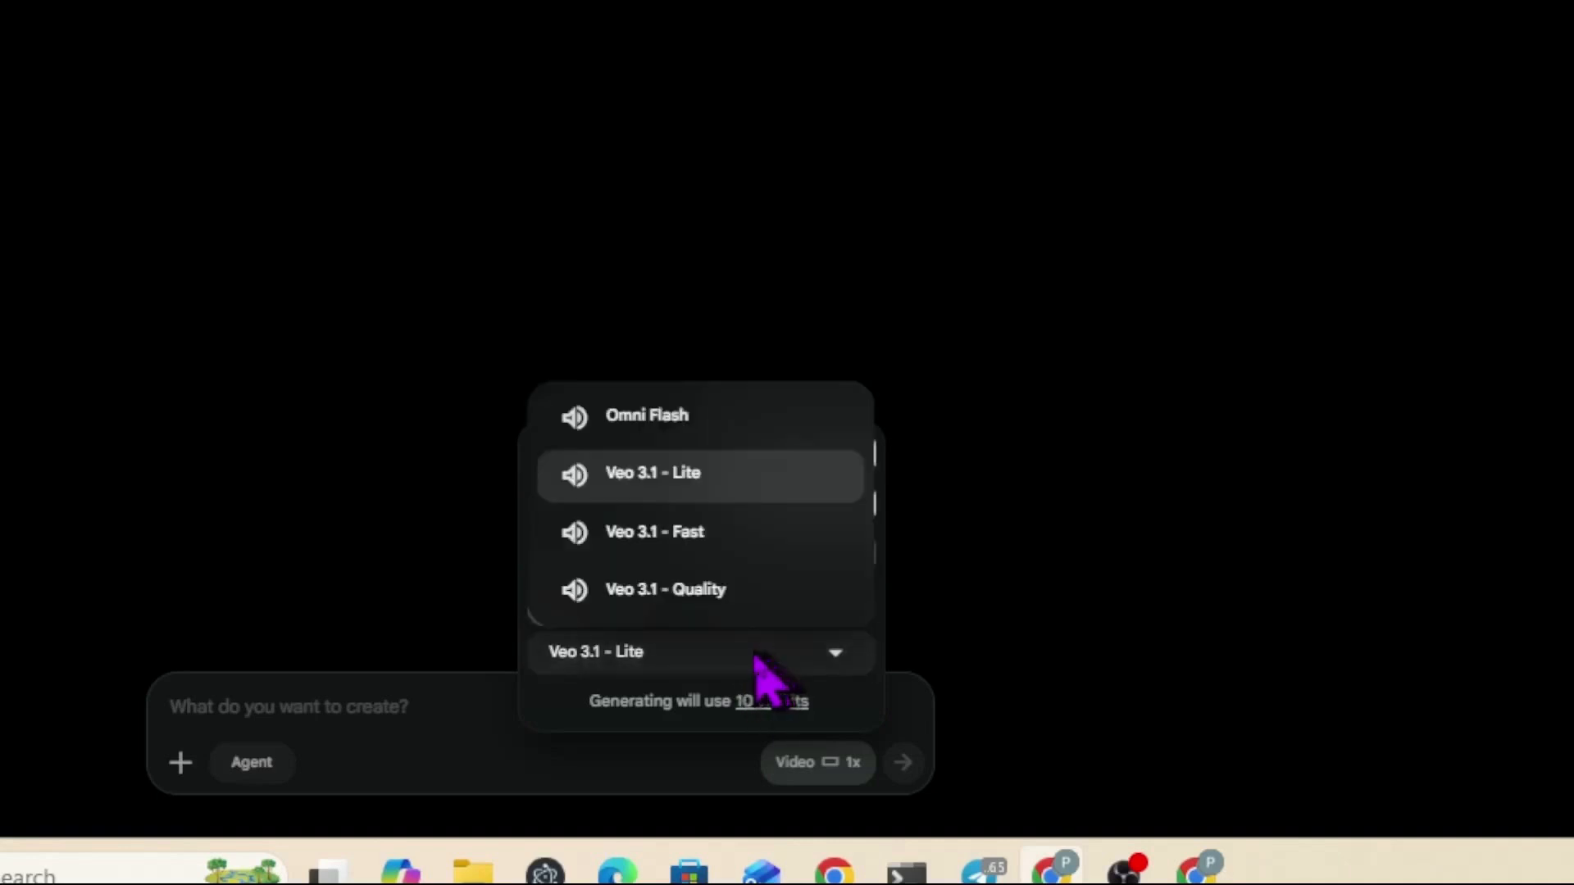
pyautogui.click(710, 425)
pyautogui.click(569, 651)
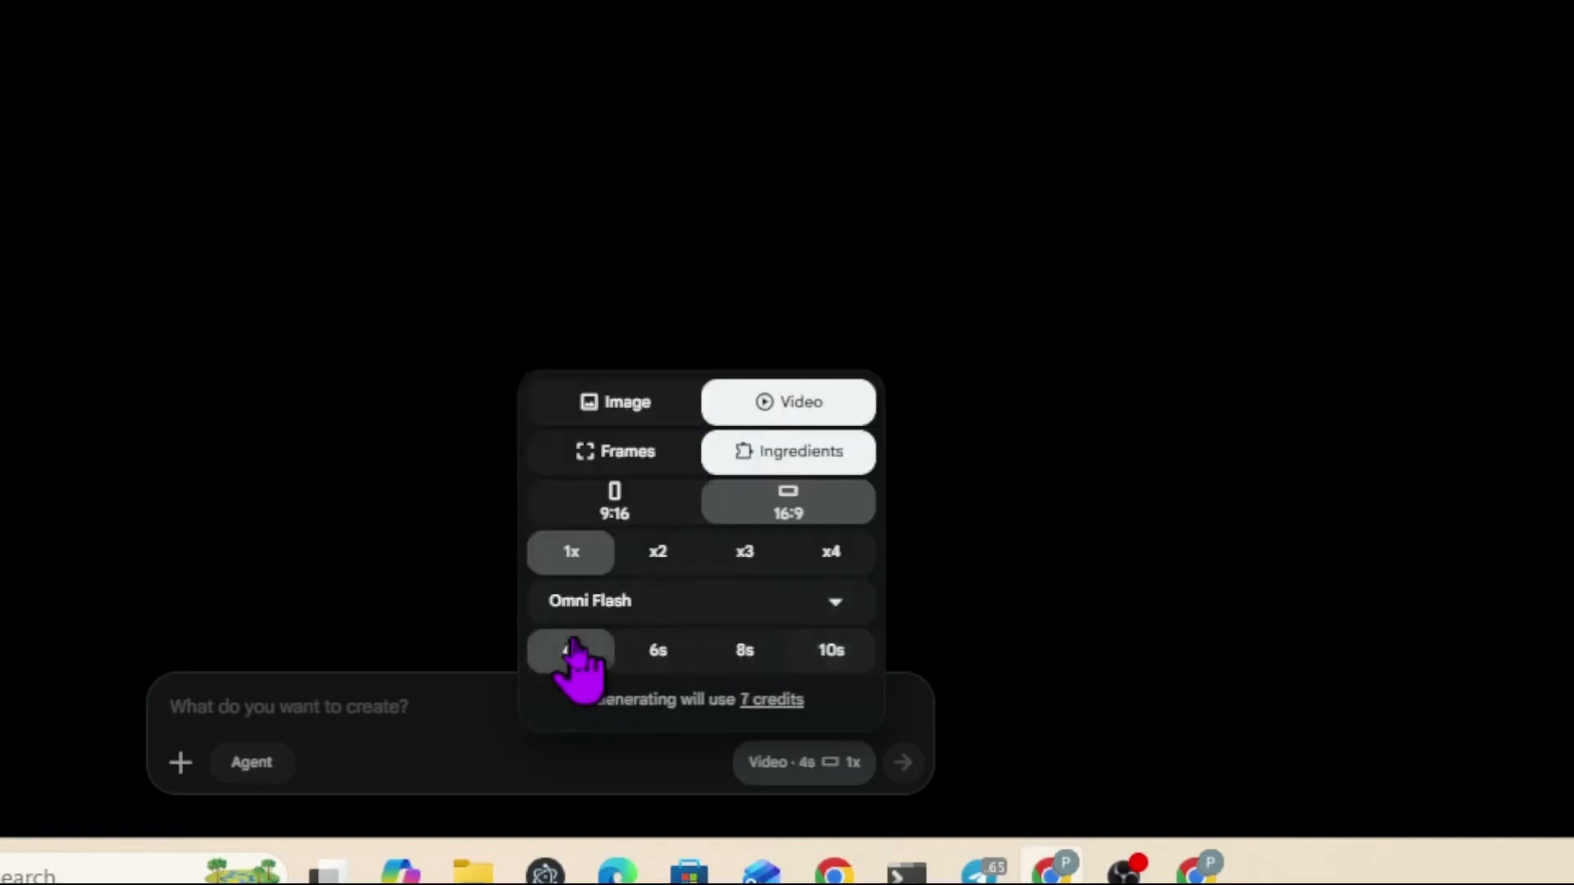
pyautogui.click(548, 775)
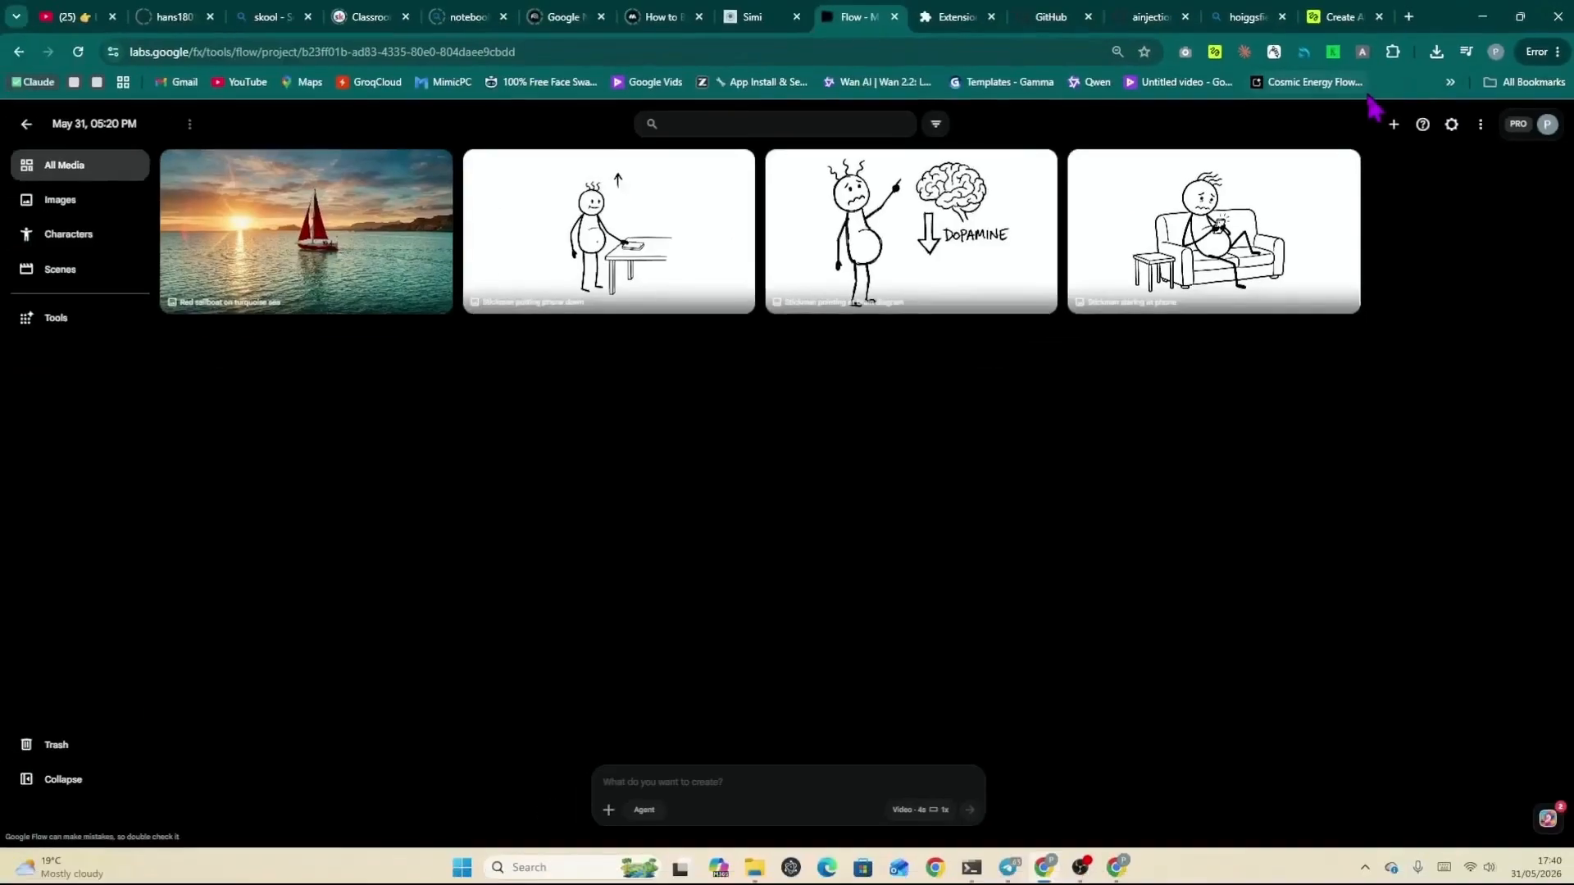
# Step: Open the AutoImage extension's Video tab and load the video-test.json prompts file
pyautogui.click(1363, 52)
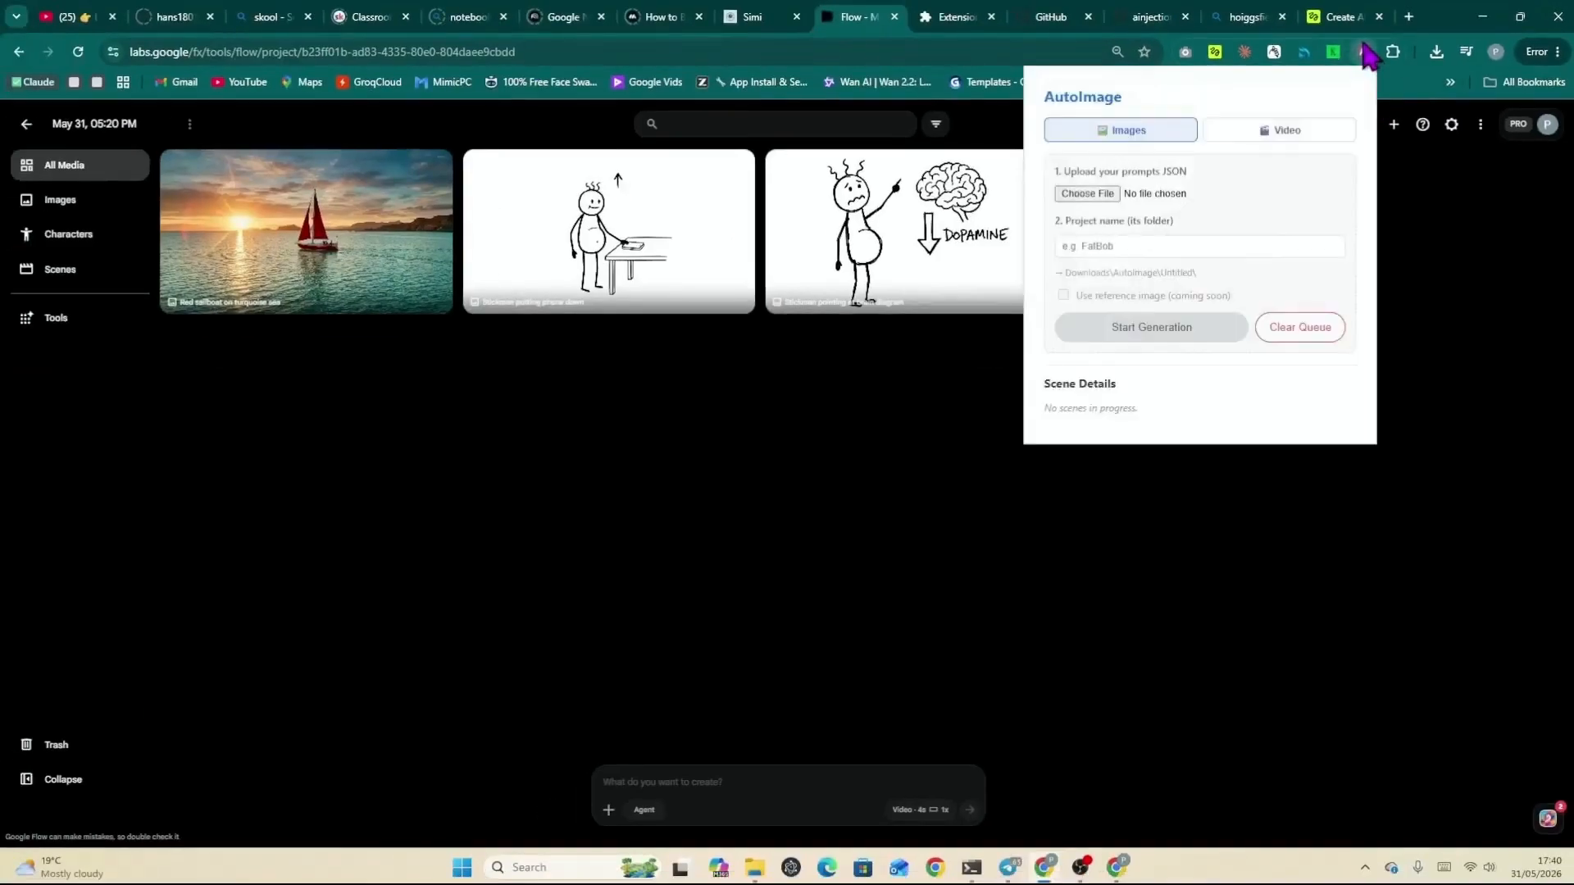
pyautogui.click(1253, 133)
pyautogui.click(1087, 226)
pyautogui.click(1004, 242)
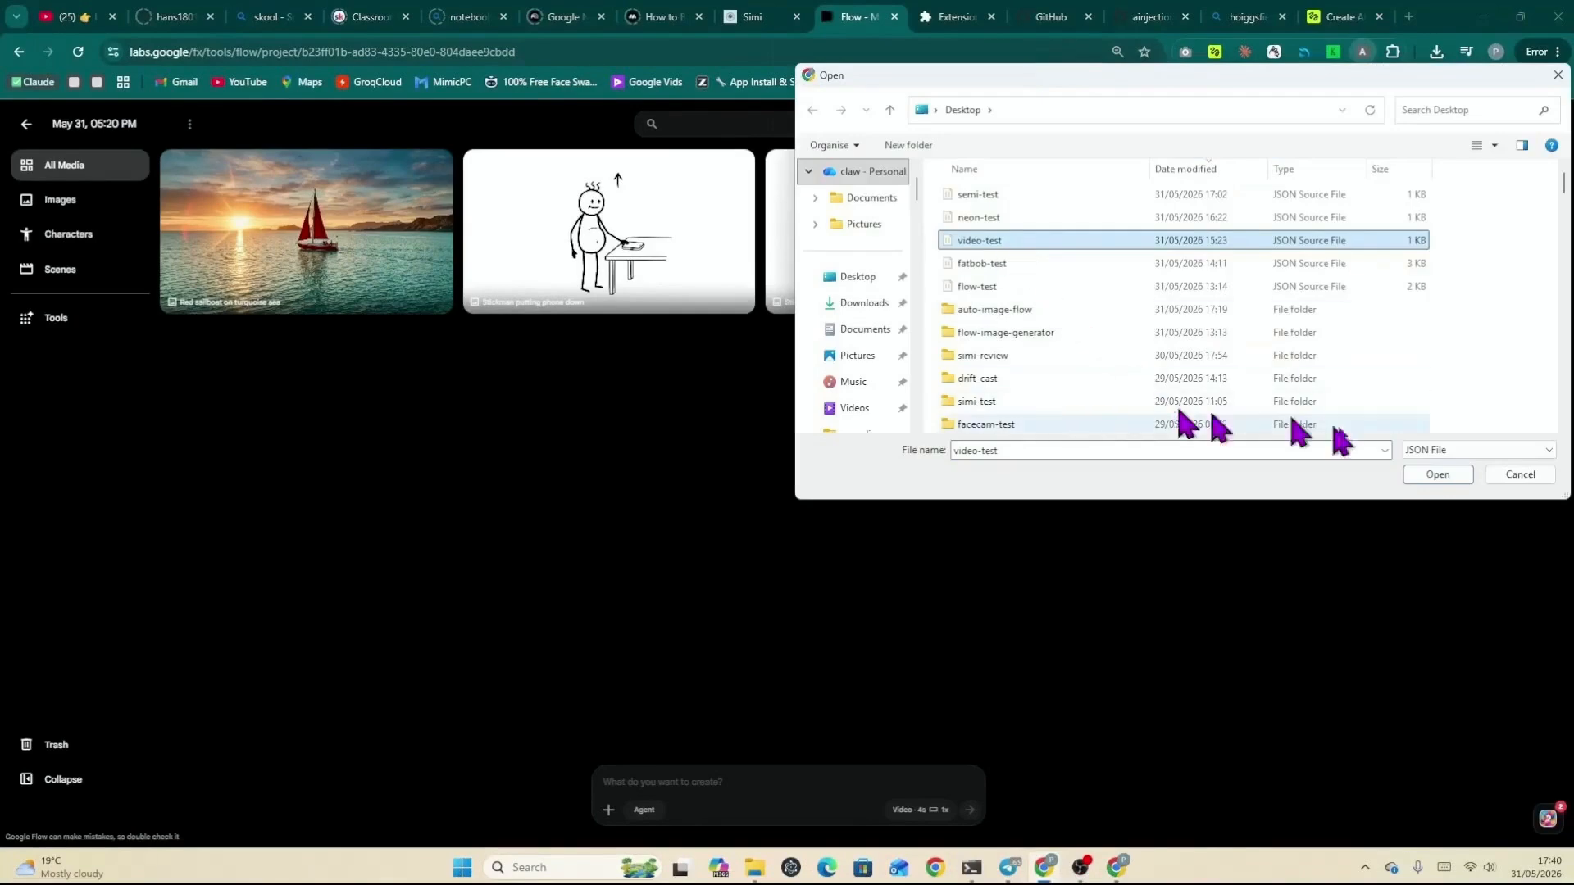
pyautogui.click(1422, 472)
# Step: Set the video project name to video-test 3 and start the video generation
pyautogui.click(1142, 277)
pyautogui.write('3')
pyautogui.click(1154, 384)
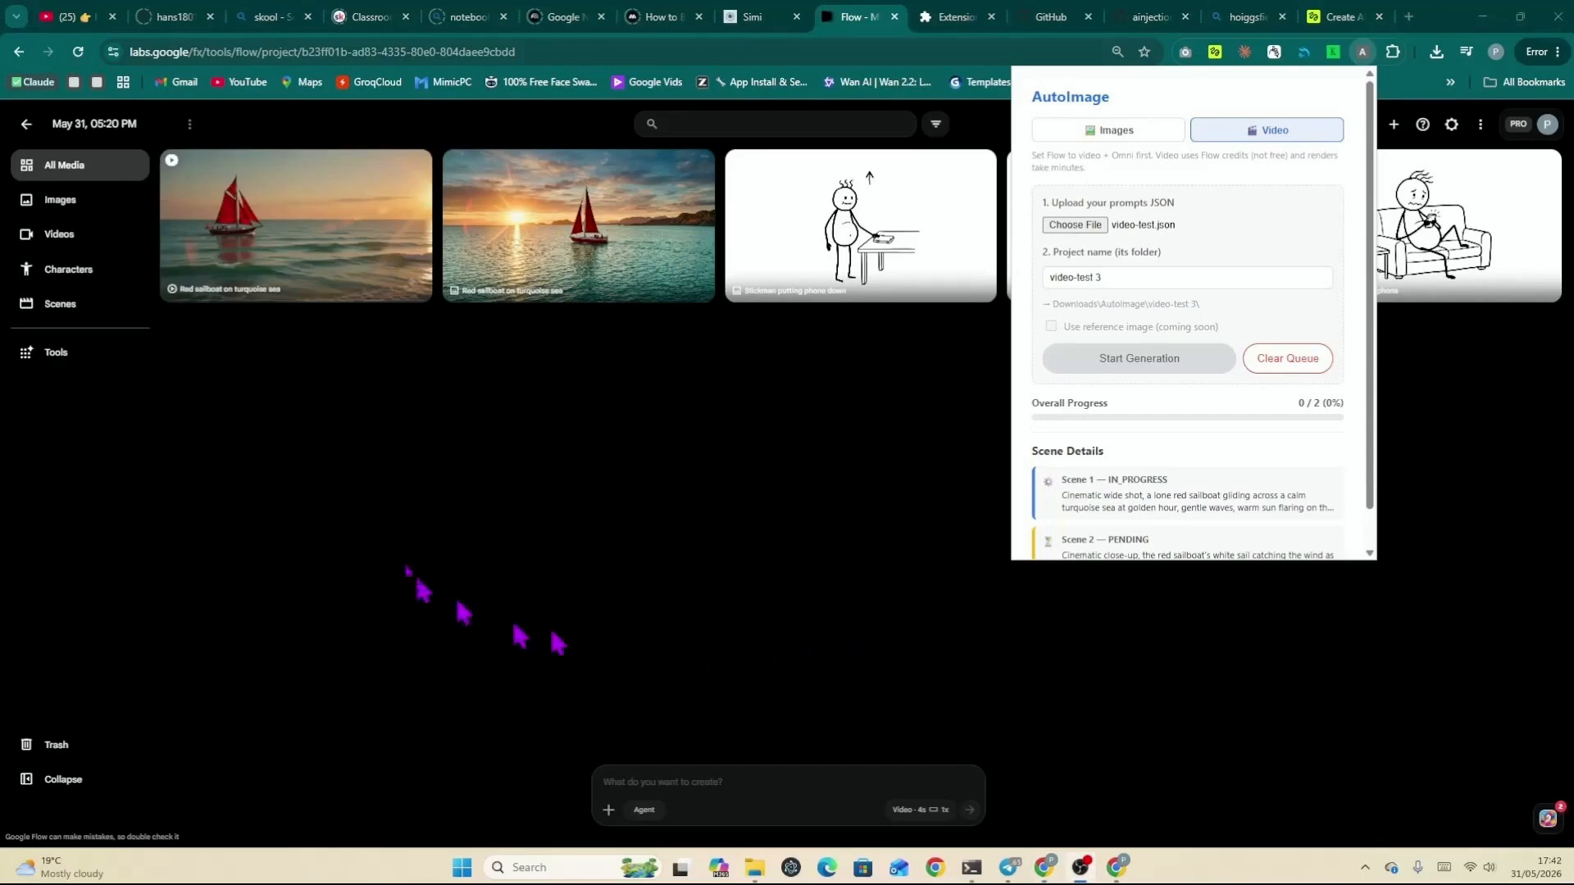
# Step: Download the first generated sailboat clip at 720p
pyautogui.moveTo(393, 182)
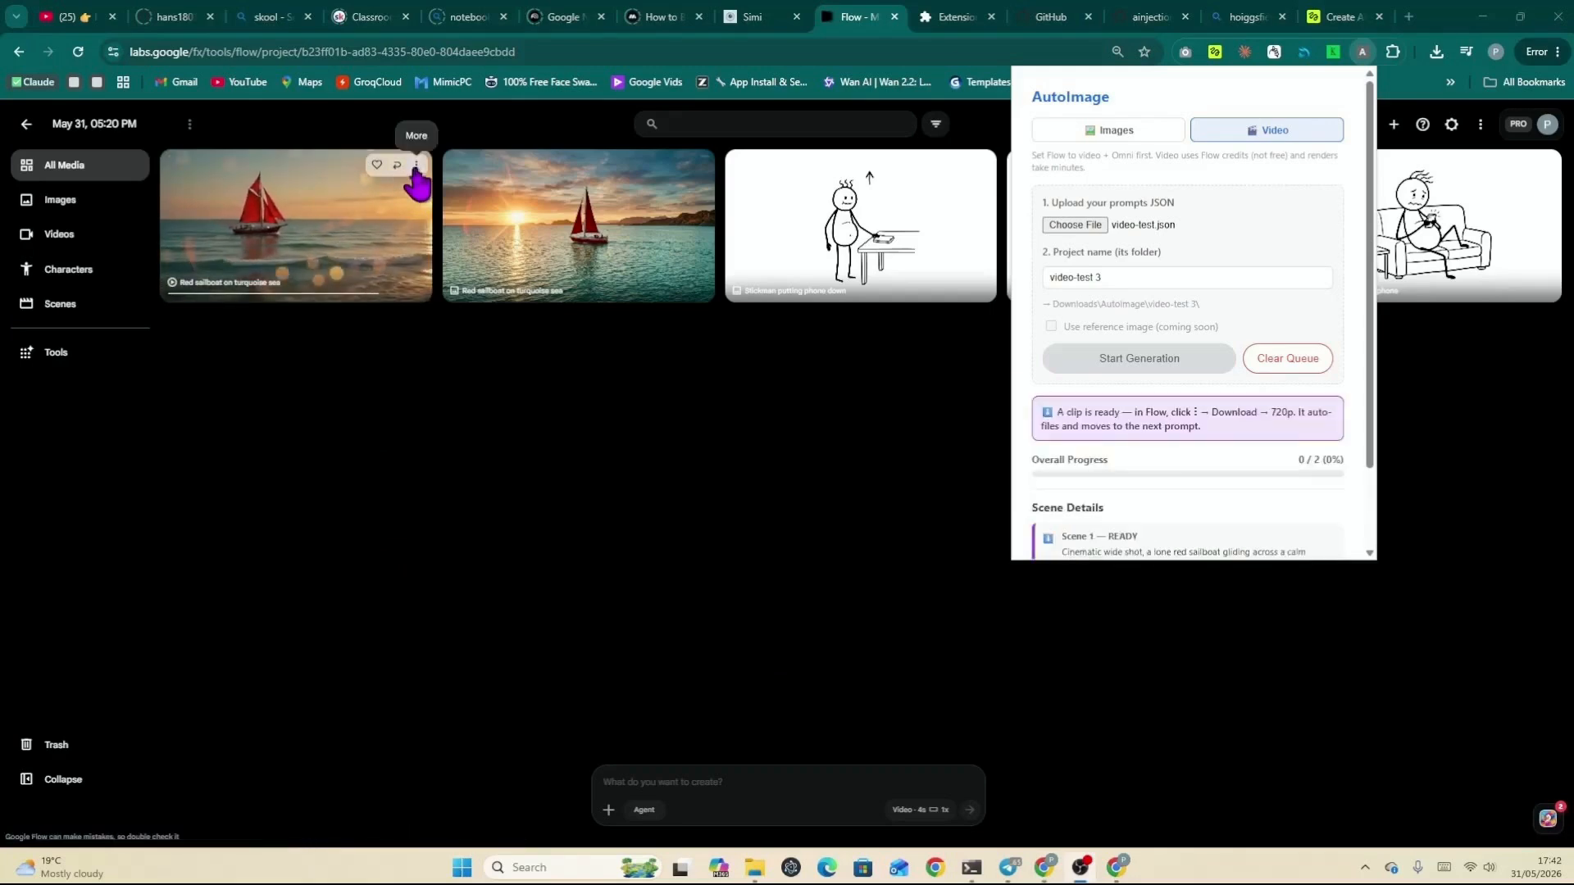
pyautogui.click(417, 167)
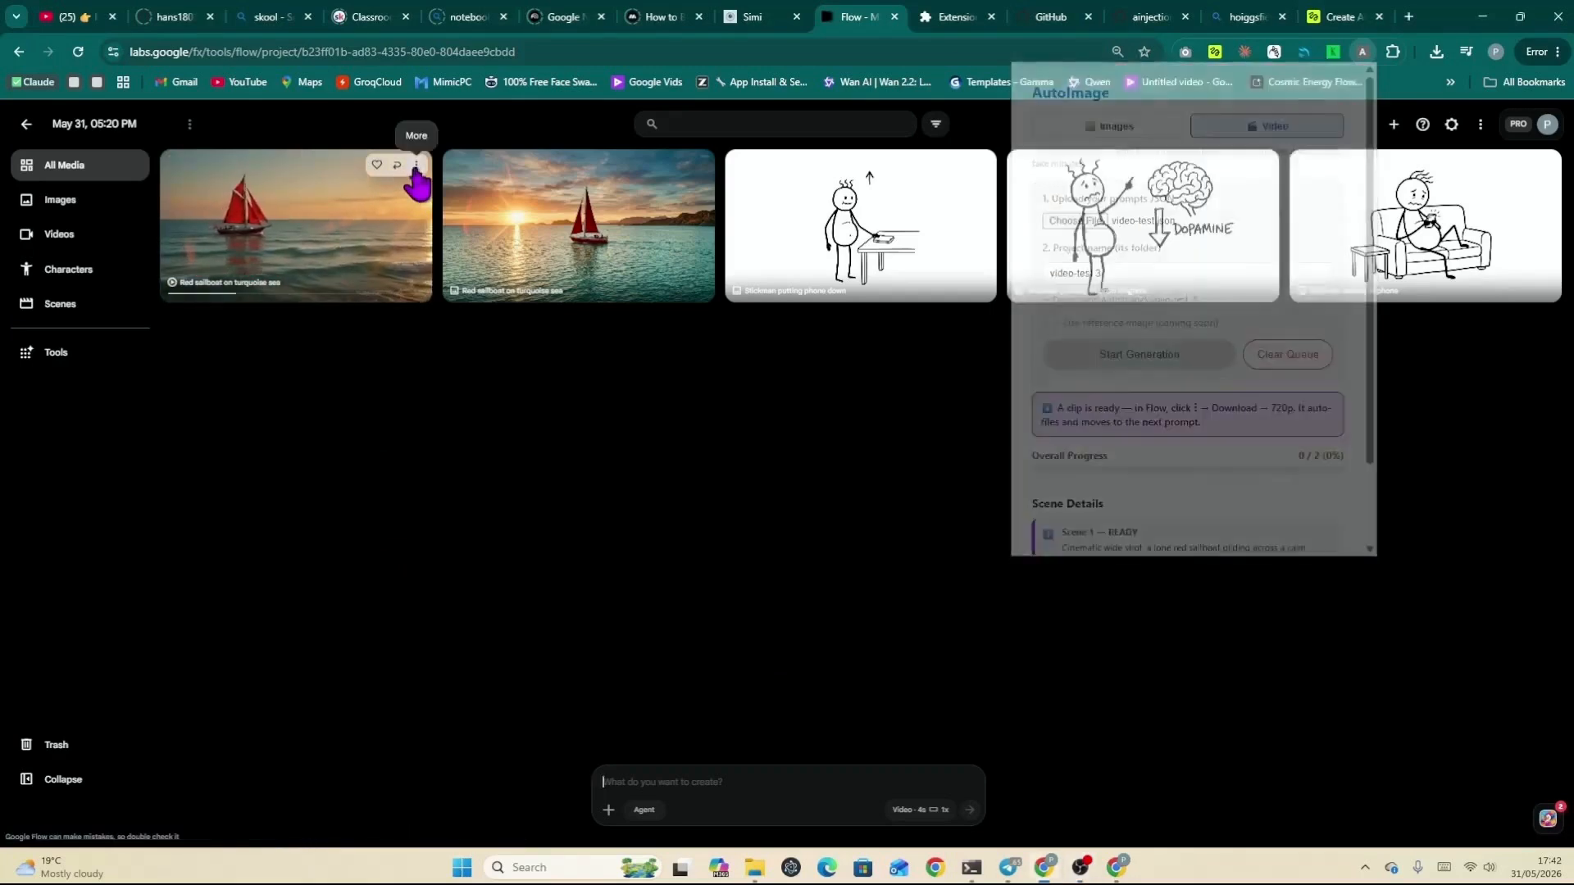
pyautogui.moveTo(410, 251)
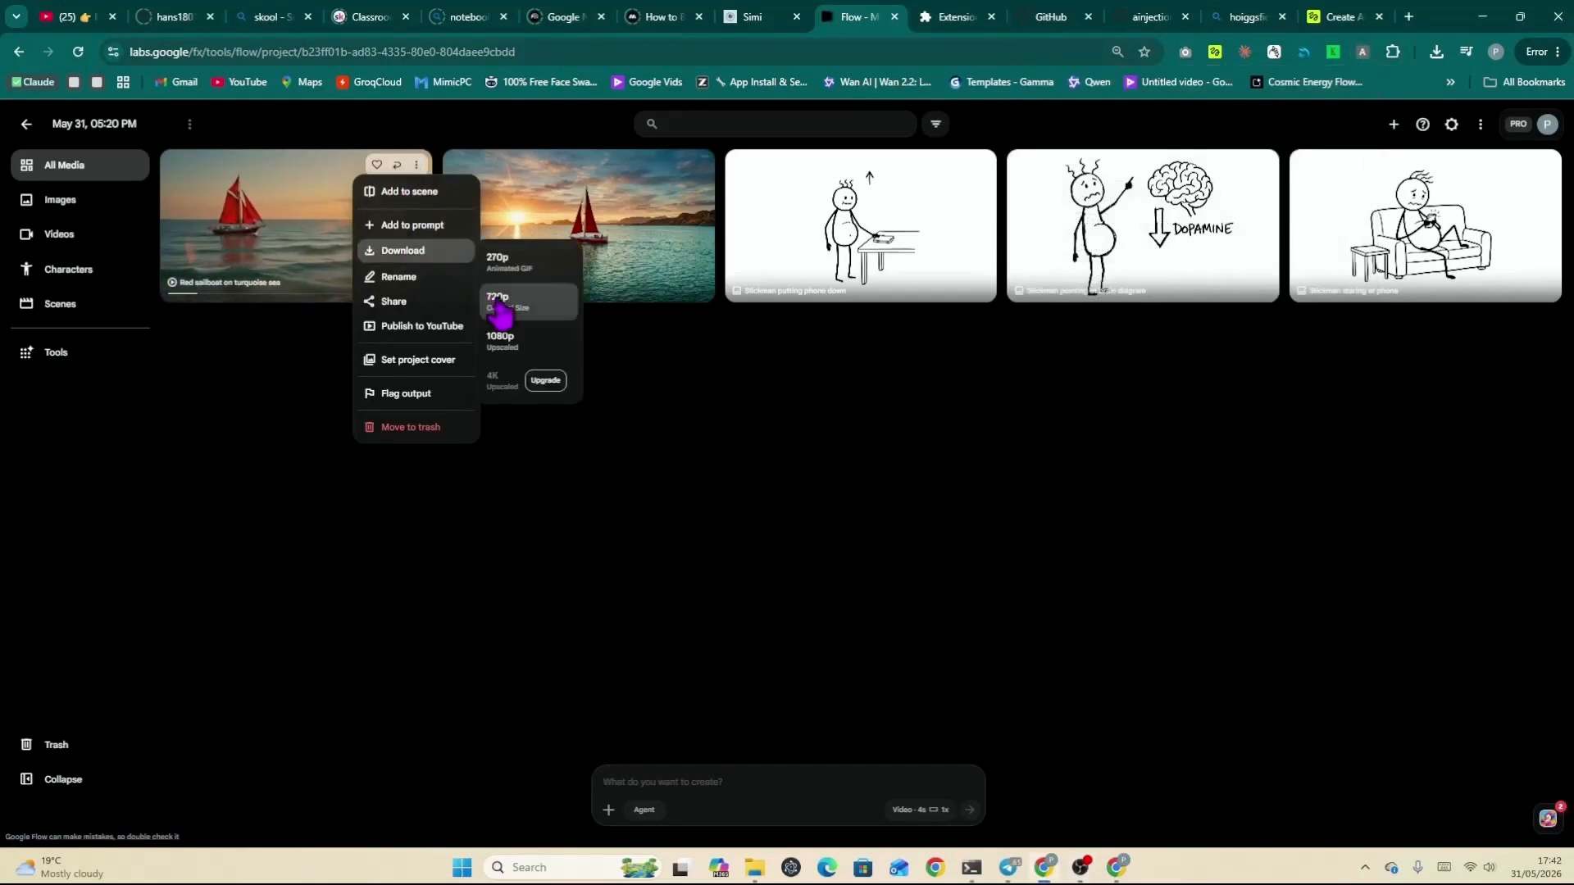
pyautogui.click(500, 303)
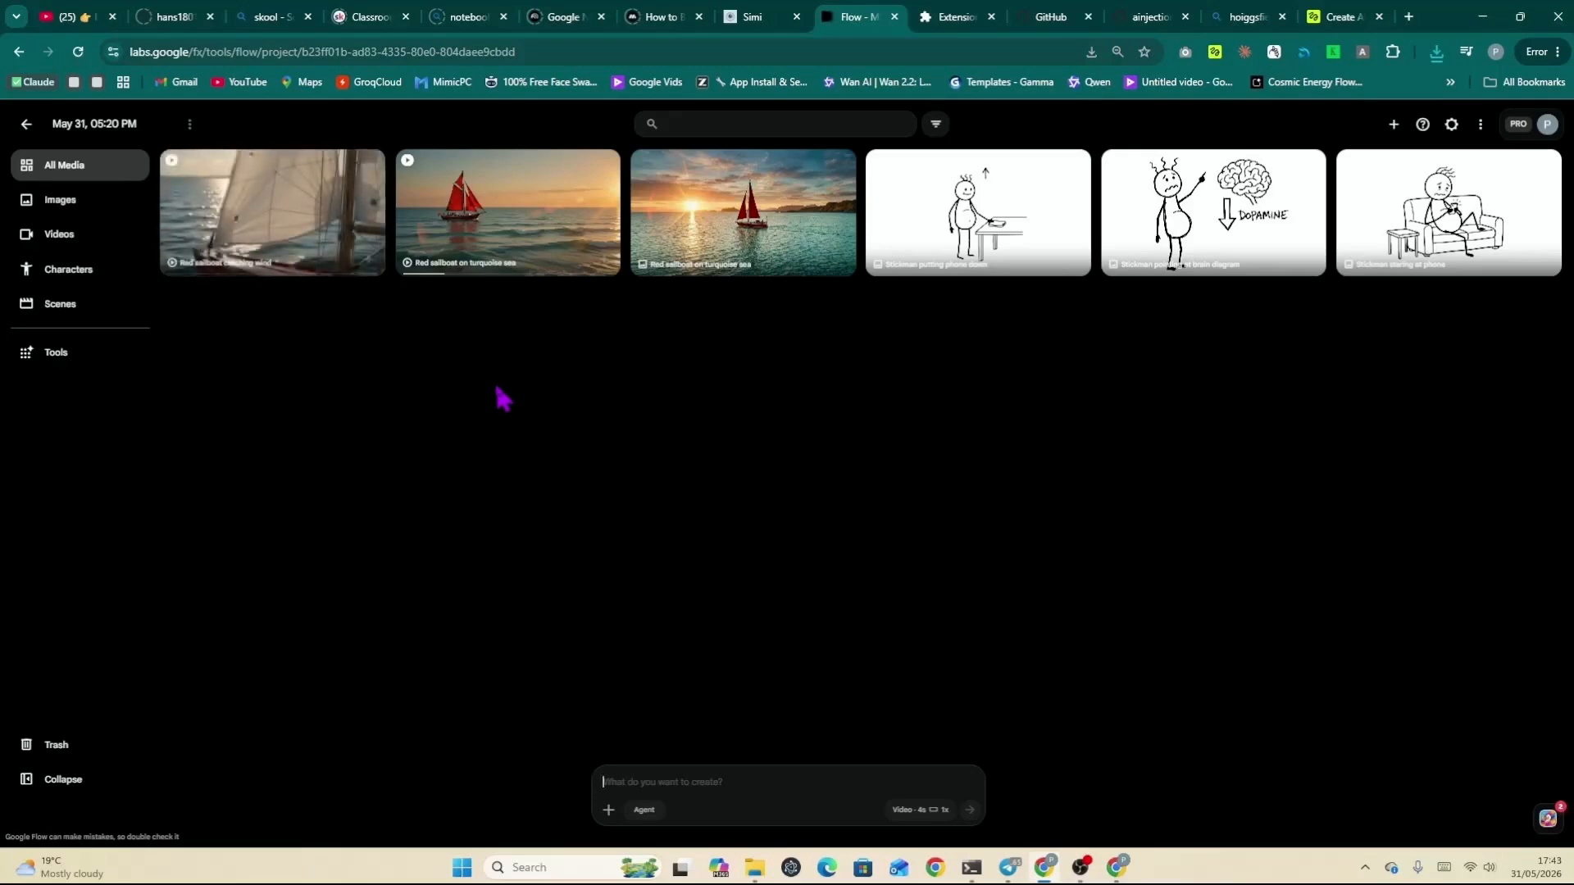
# Step: Check the extension's progress and inspect the downloaded clips in the Downloads AutoImage video-test 3 folder
pyautogui.moveTo(353, 237)
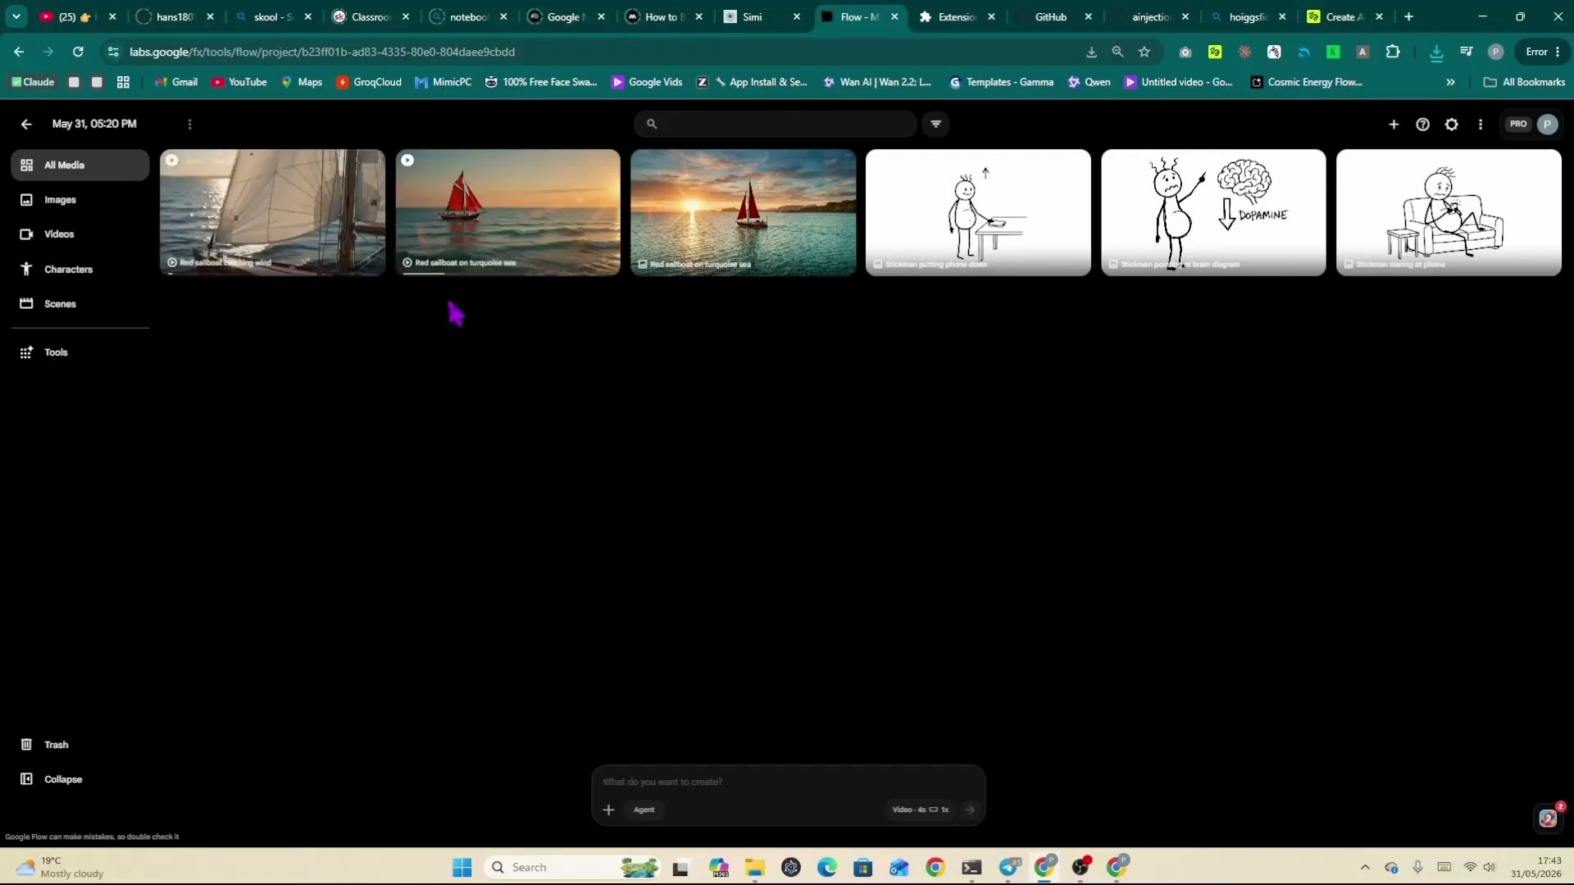
pyautogui.click(1363, 52)
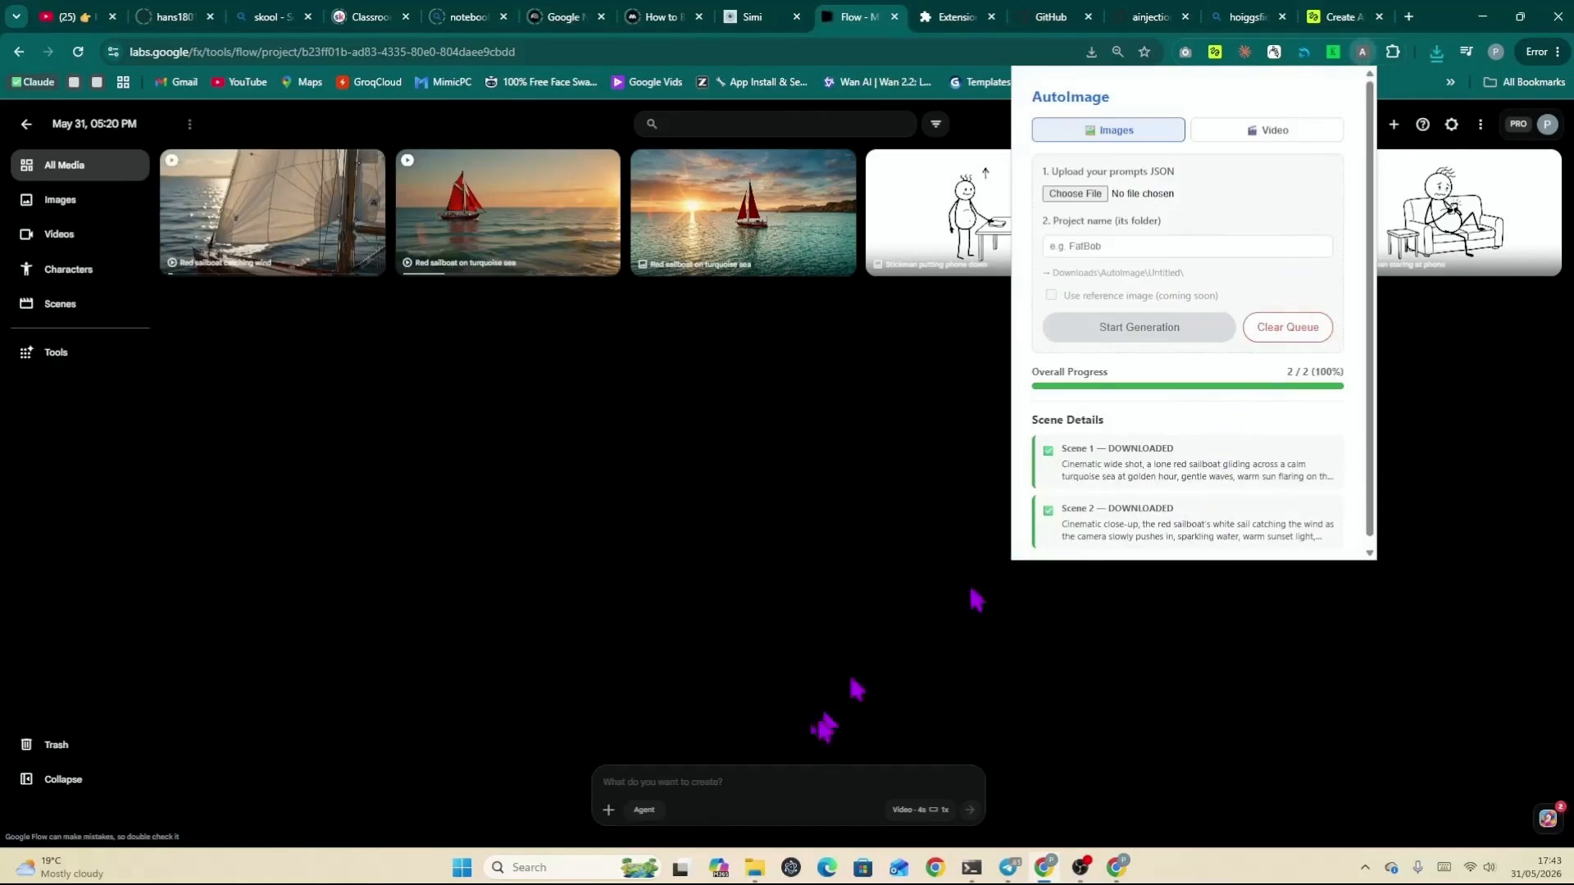
pyautogui.moveTo(755, 867)
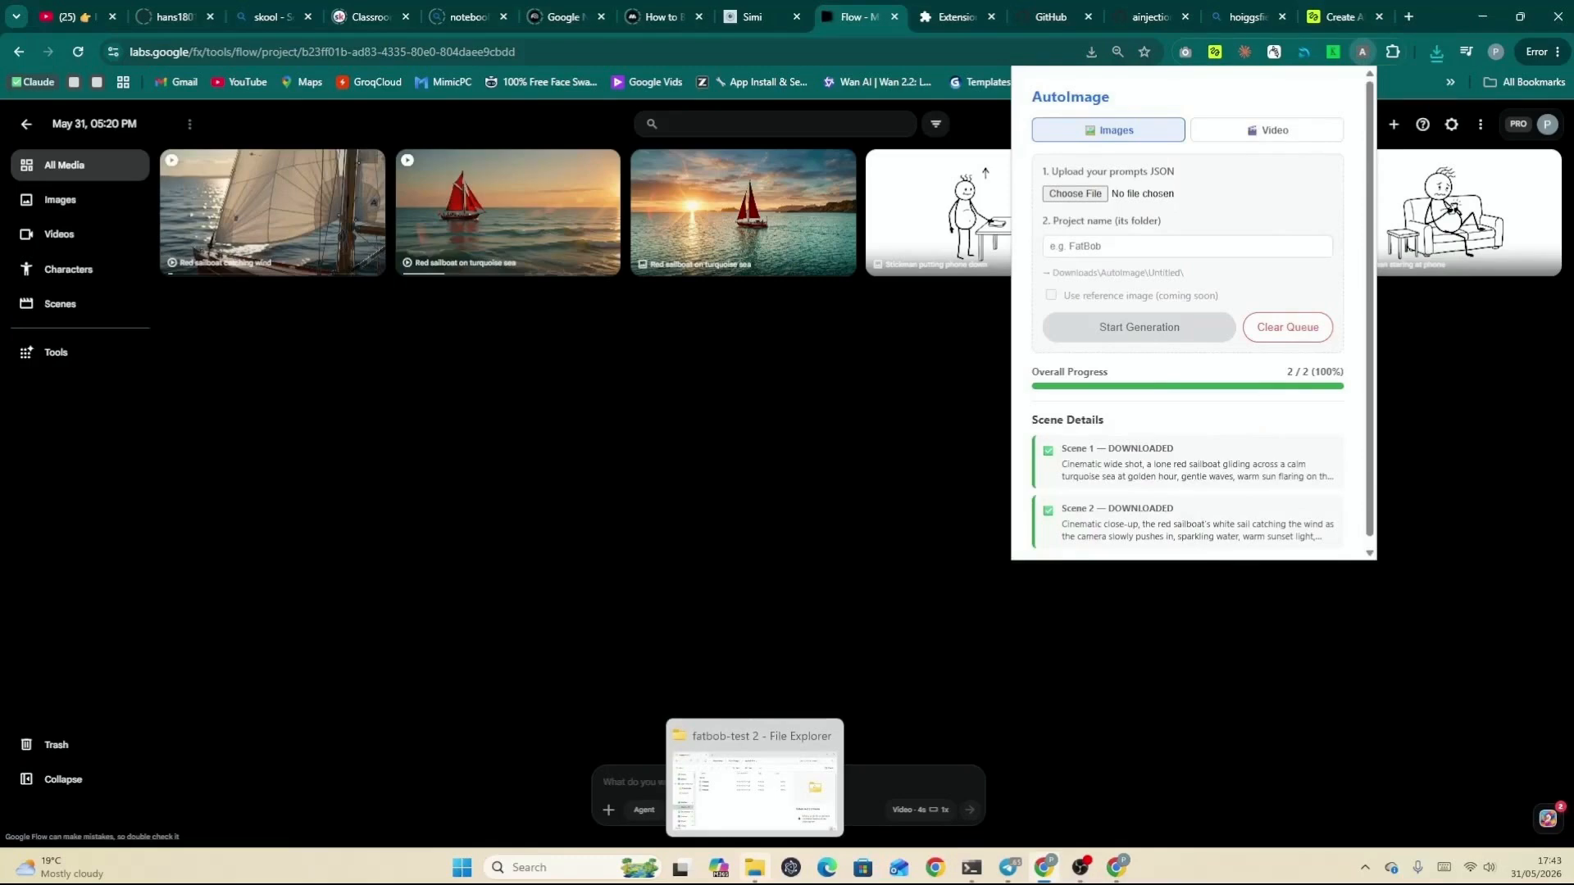
pyautogui.click(755, 868)
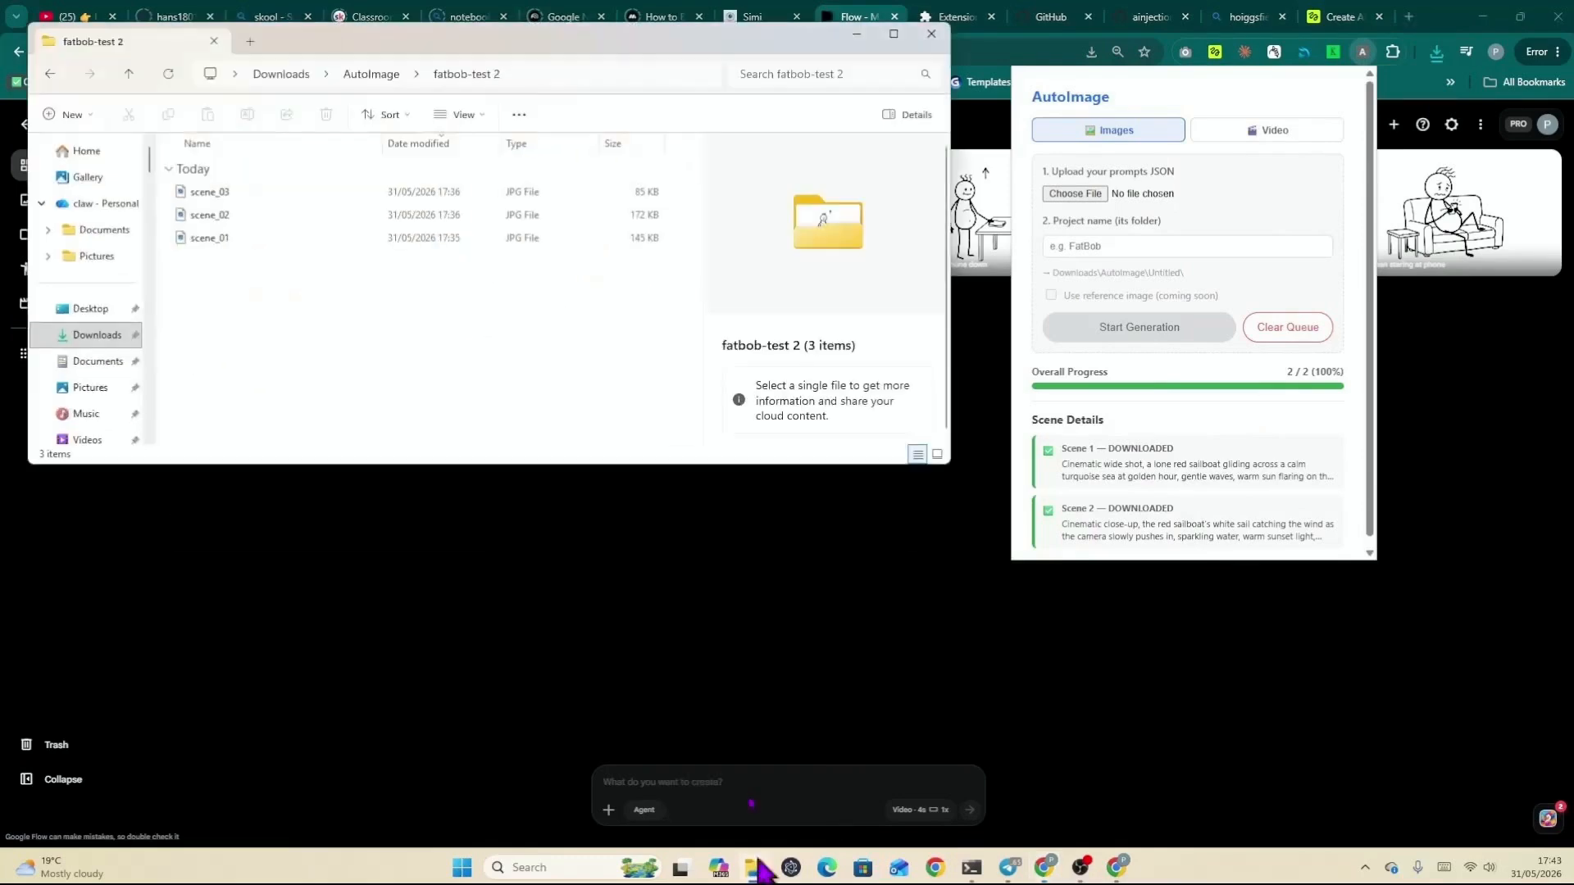
pyautogui.click(129, 74)
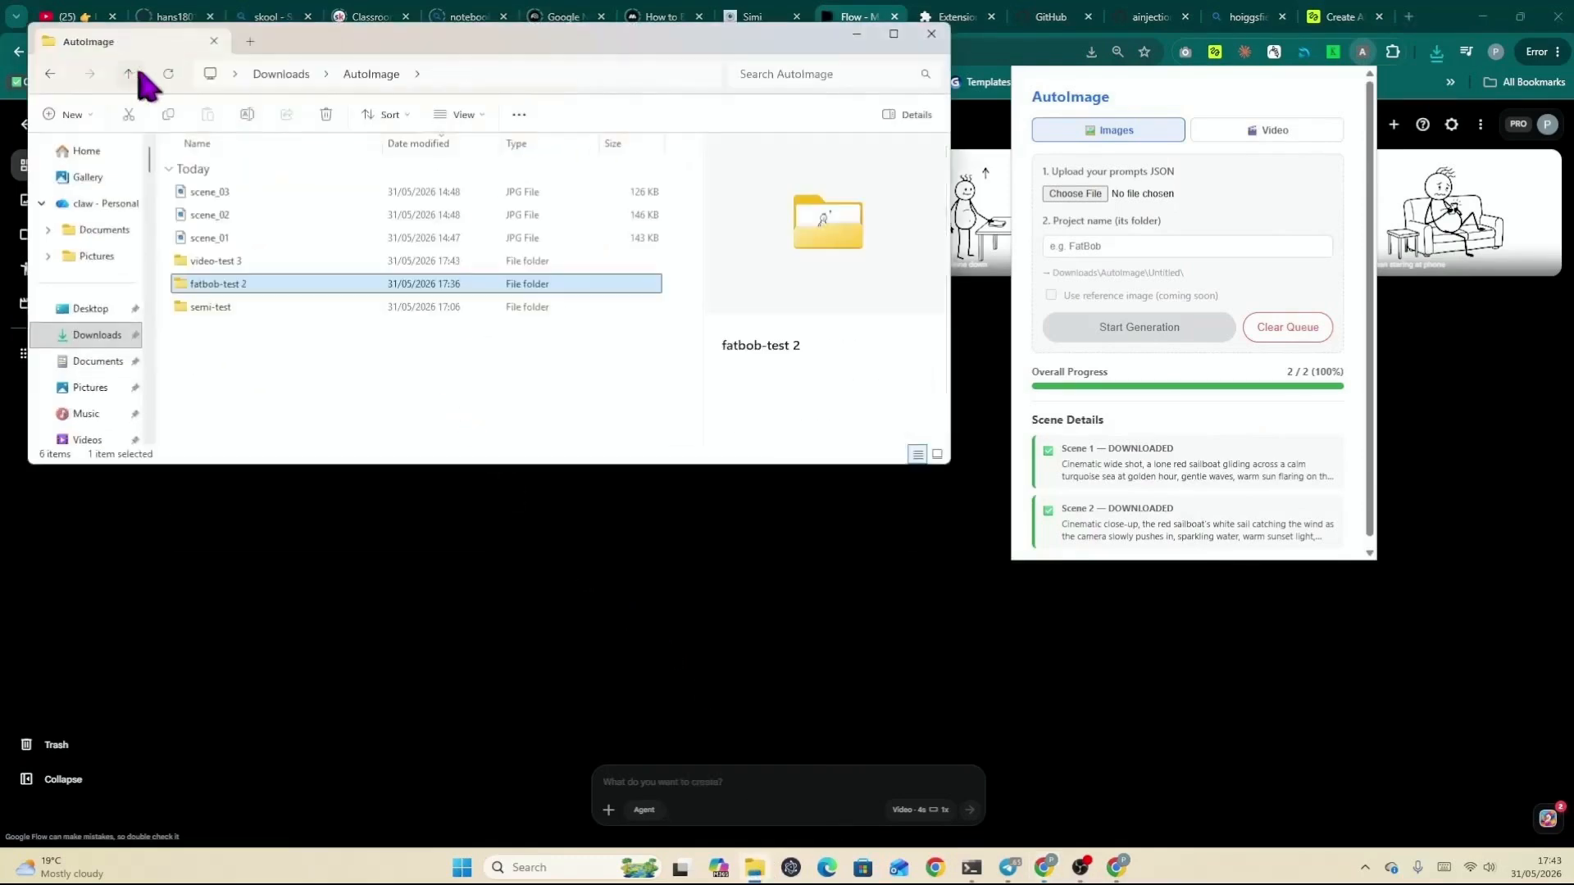
pyautogui.doubleClick(234, 262)
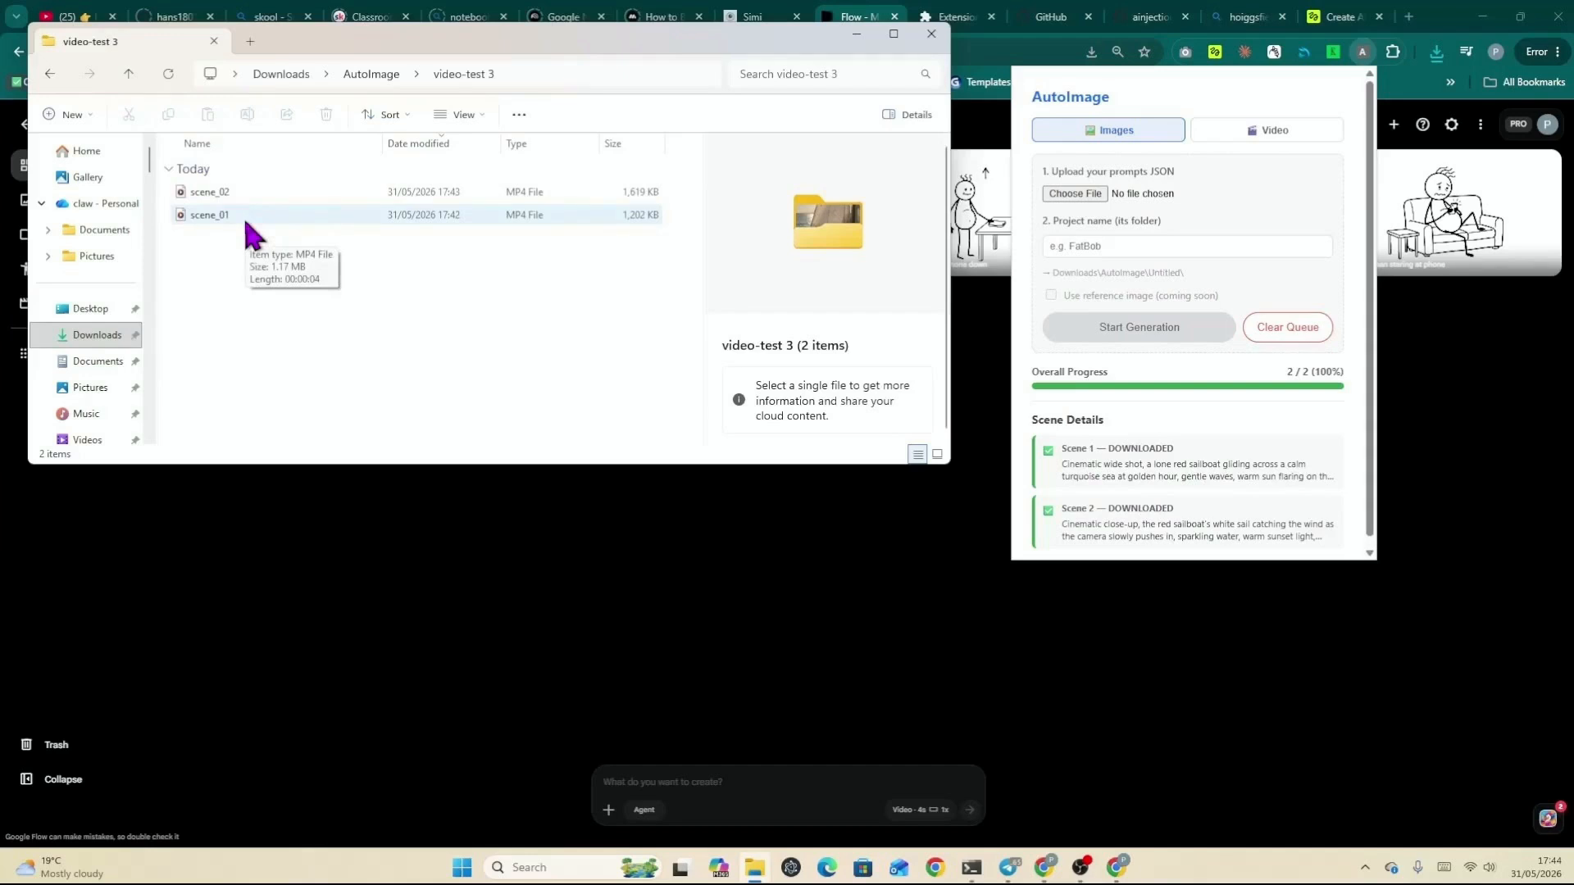
pyautogui.click(855, 34)
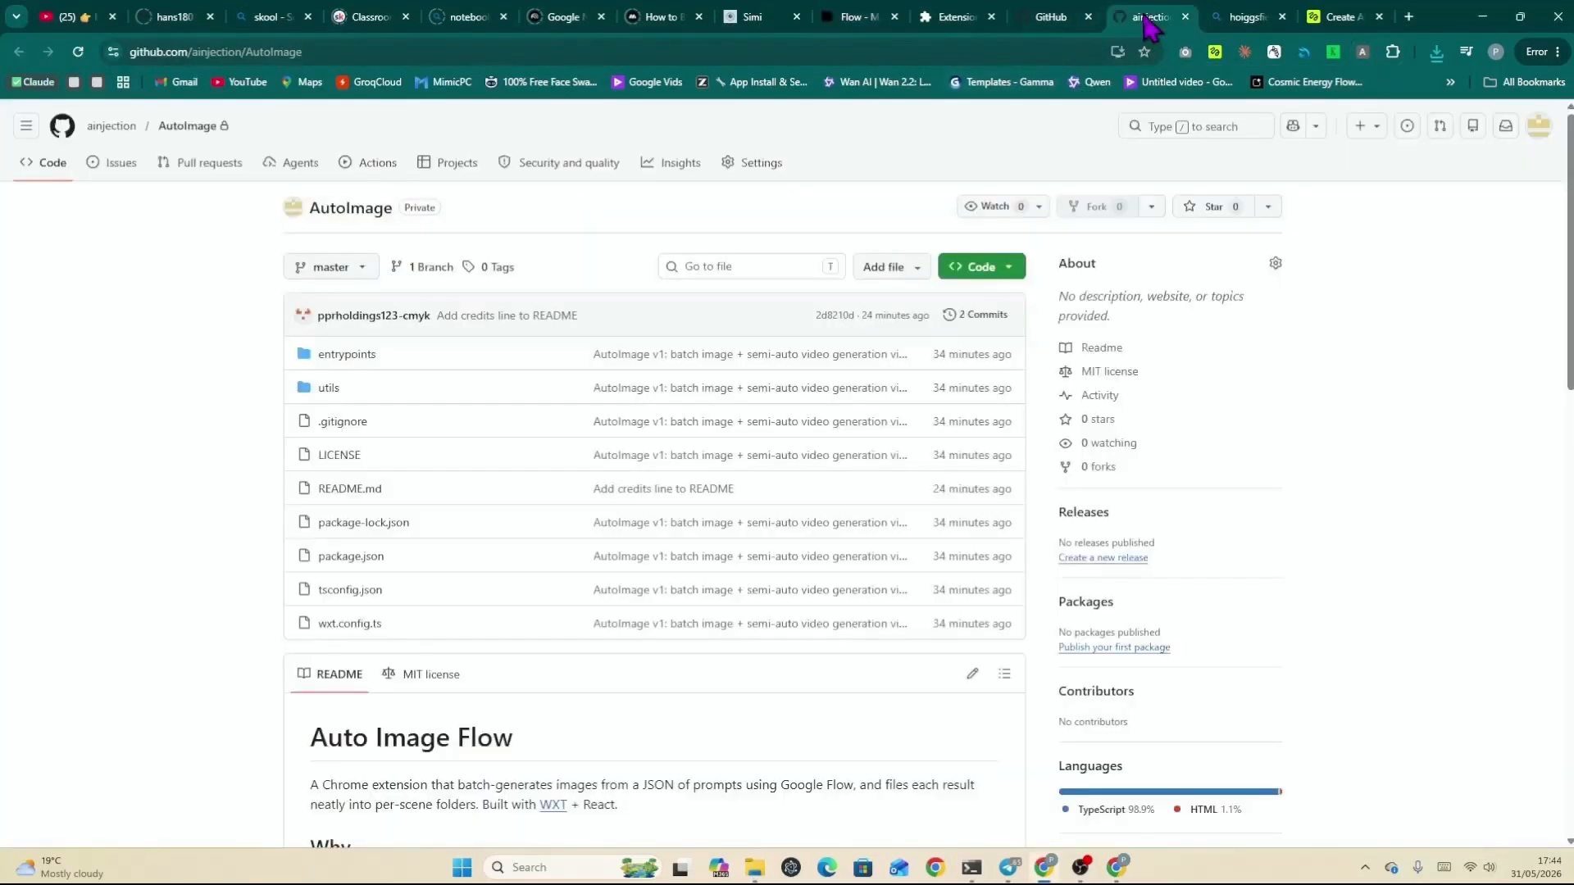
# Step: Copy the HTTPS clone URL of the AutoImage repository on GitHub
pyautogui.click(1147, 18)
pyautogui.click(1002, 274)
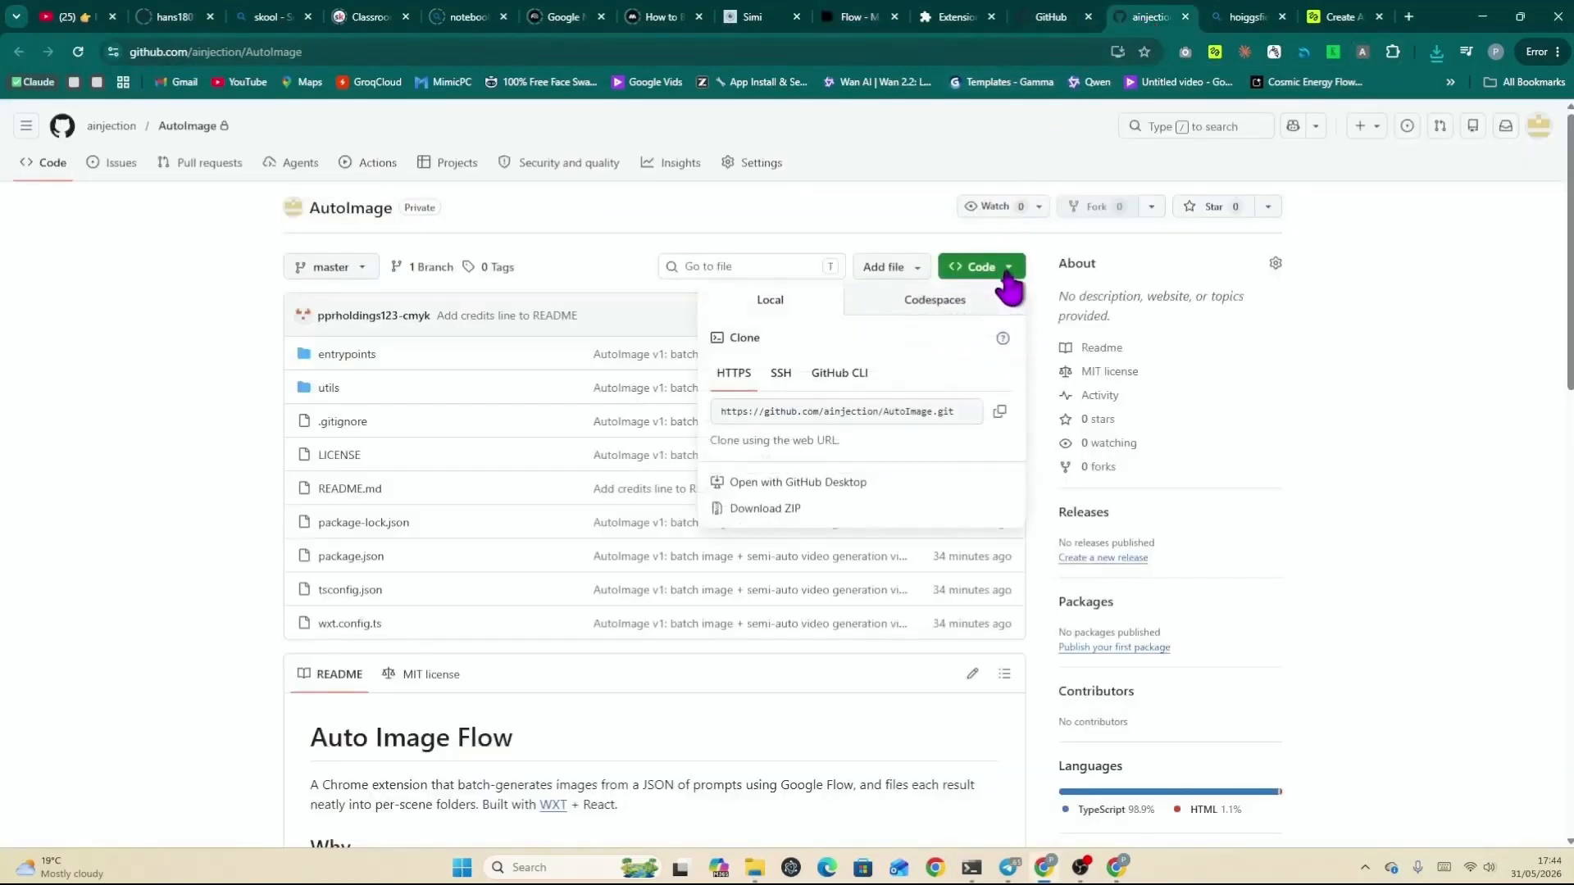
pyautogui.click(1000, 415)
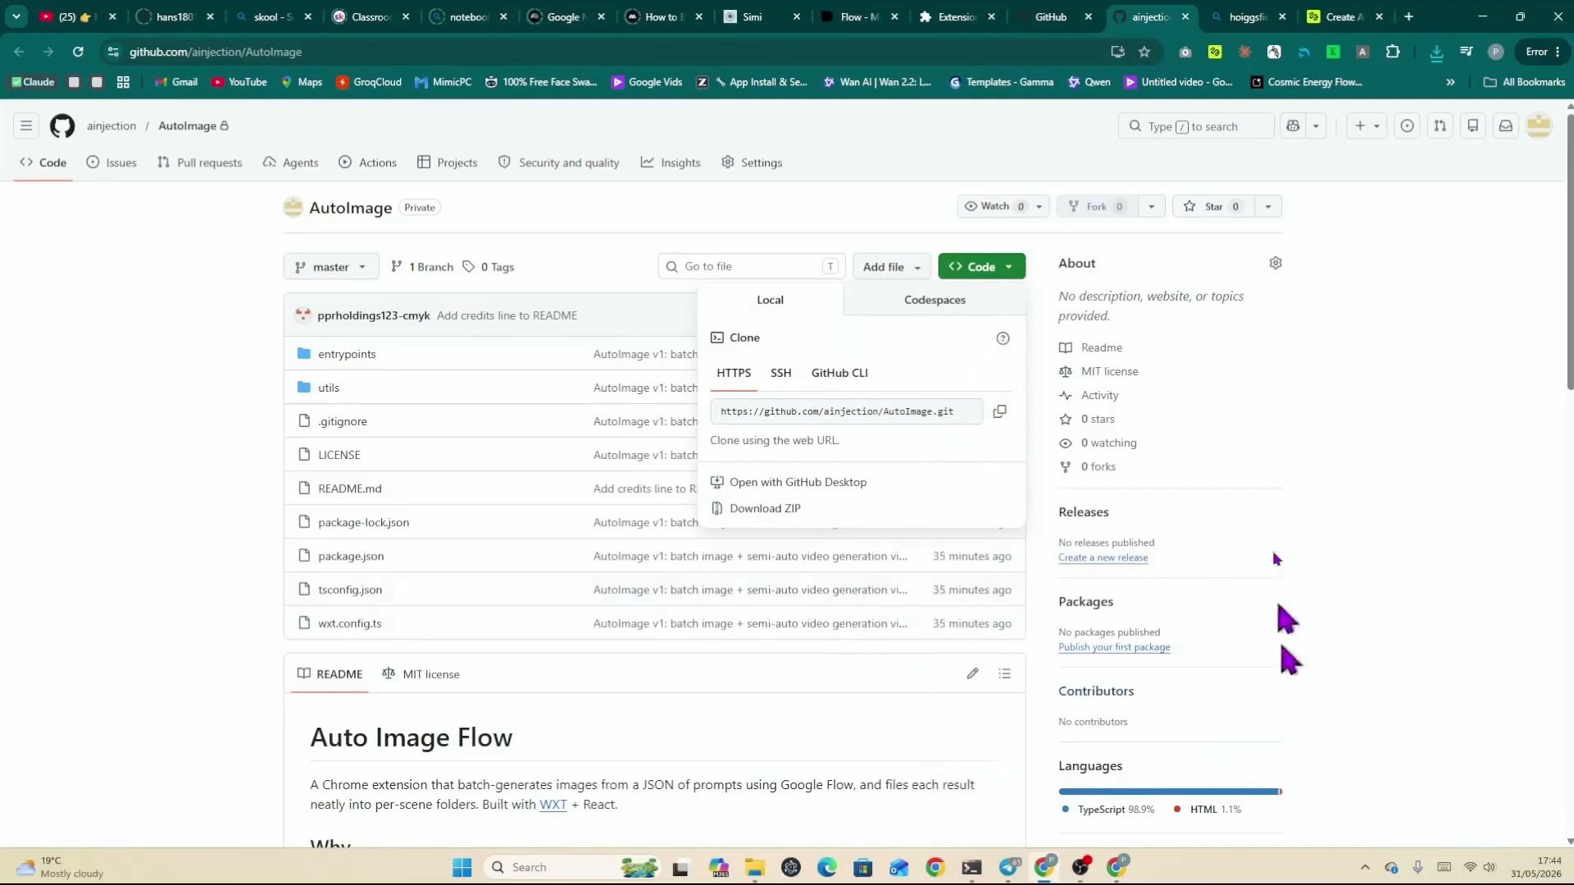
pyautogui.click(1048, 162)
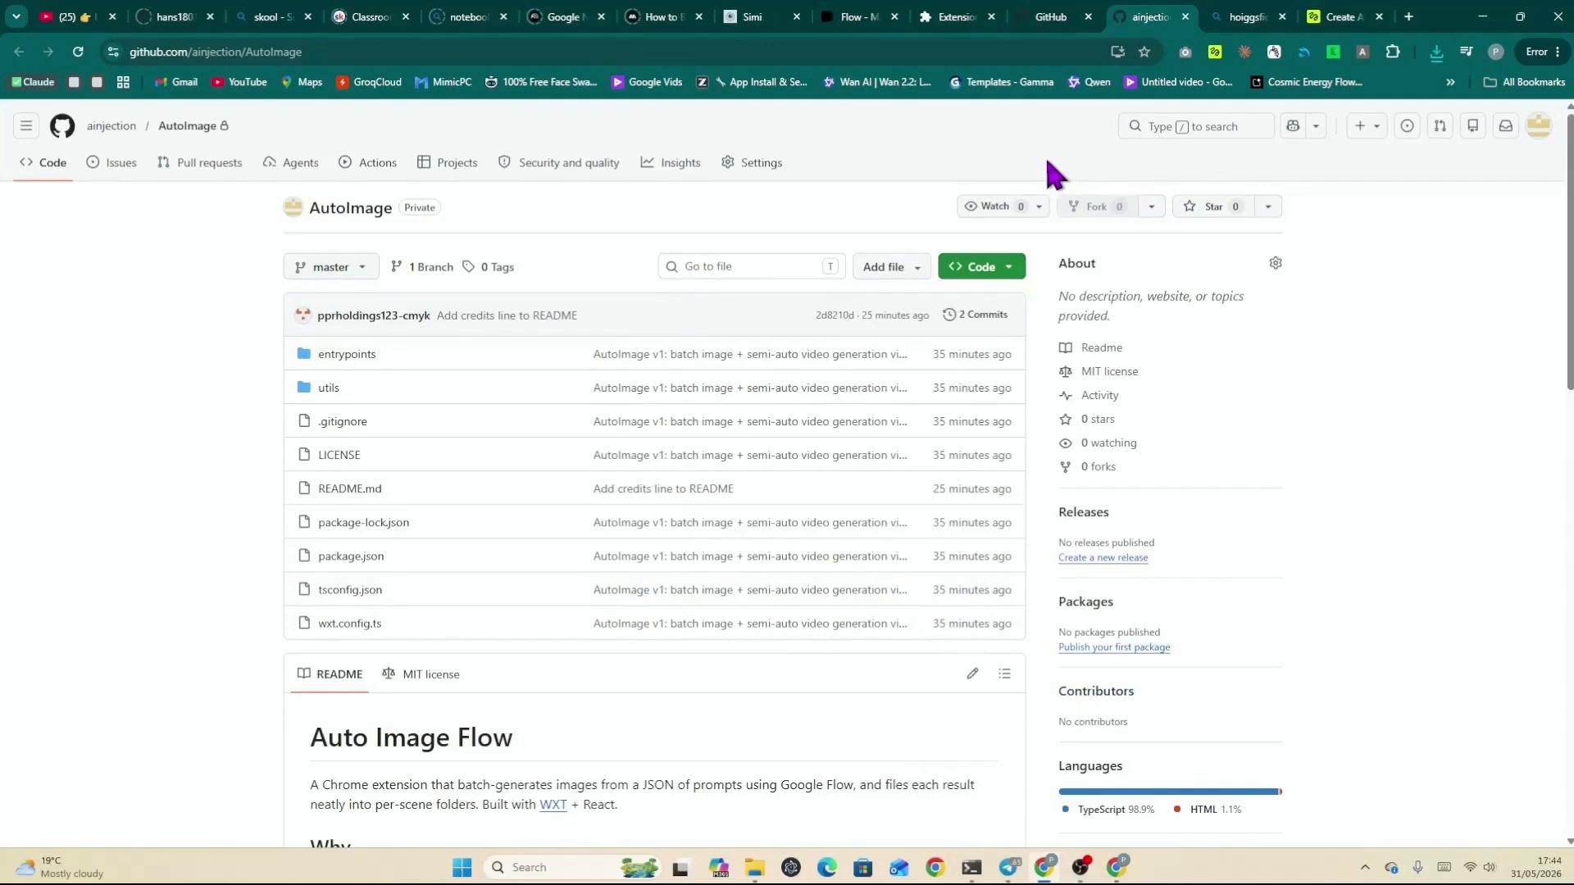
# Step: Open Chrome's extension management page and review the installed extensions, including AutoImage
pyautogui.click(1557, 51)
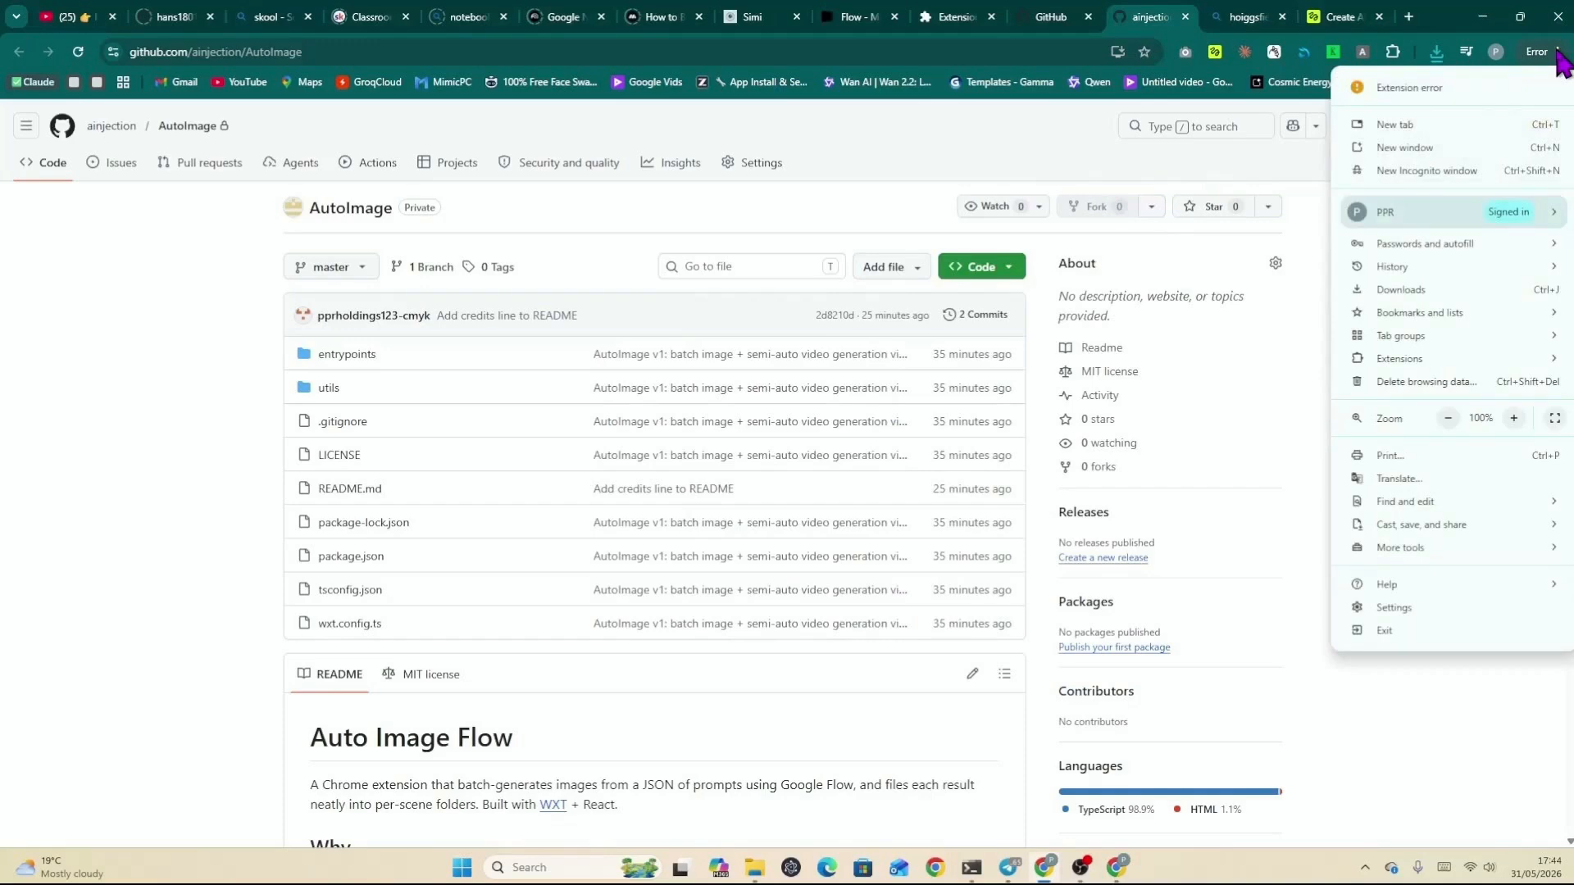
pyautogui.moveTo(1418, 365)
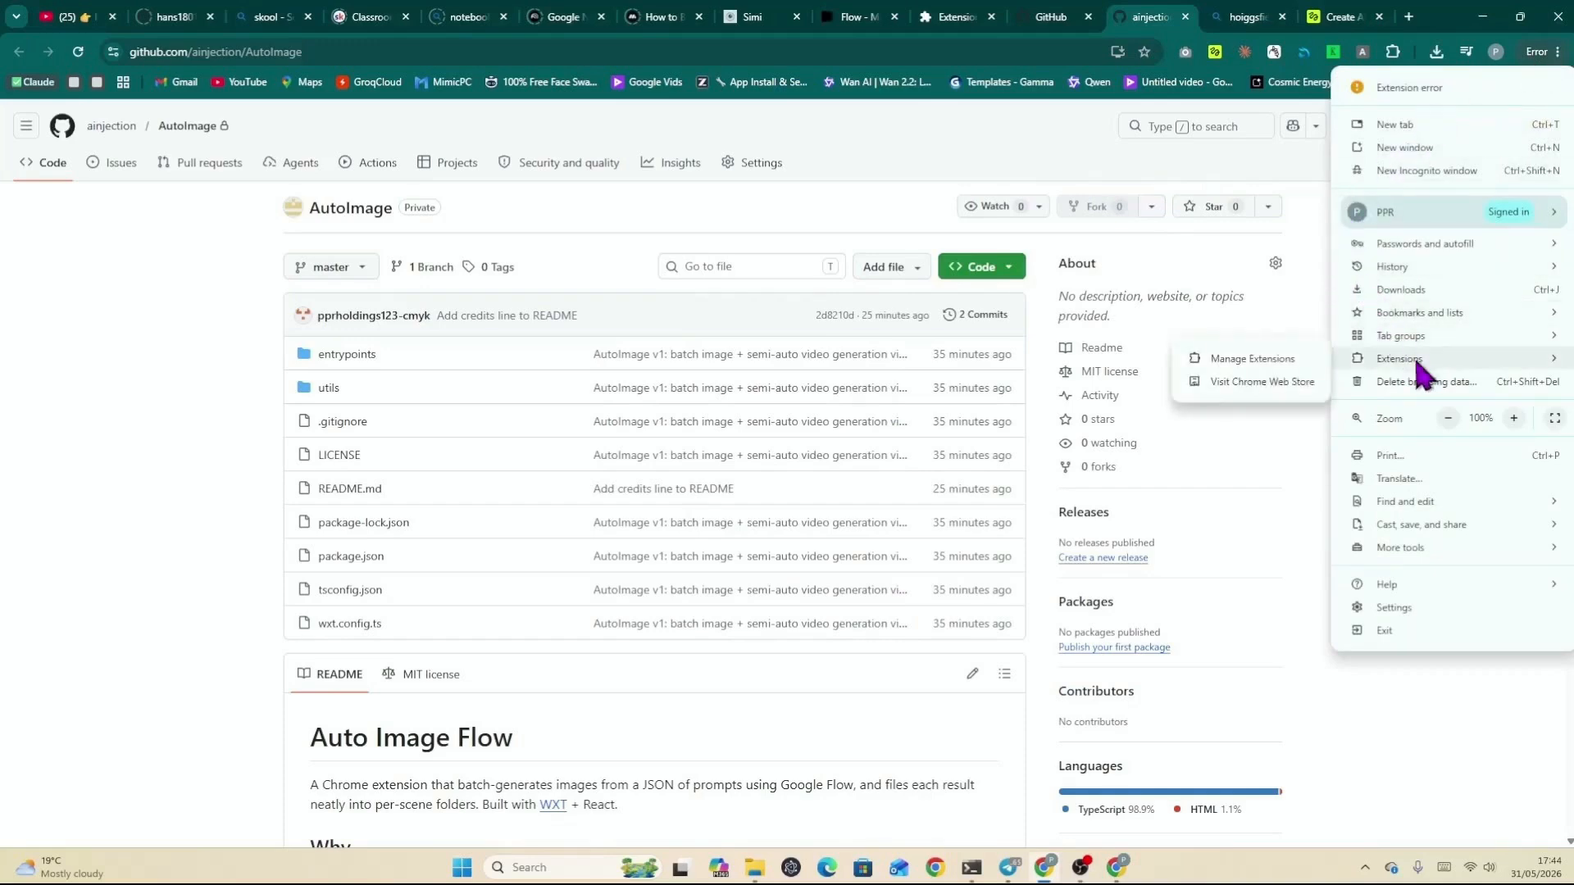
pyautogui.click(1276, 362)
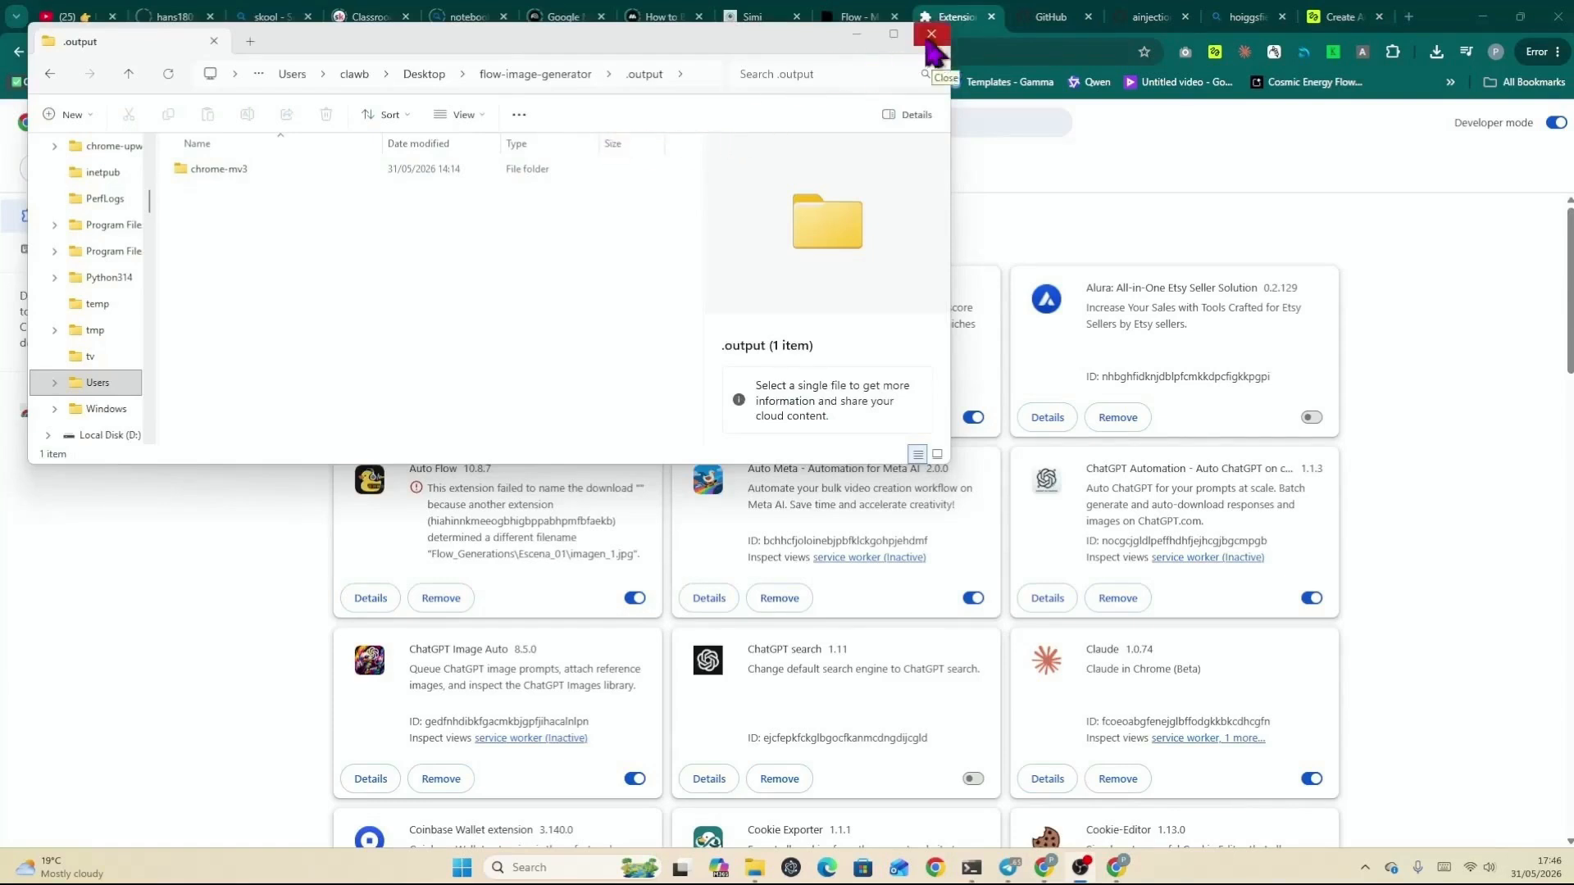
pyautogui.click(856, 34)
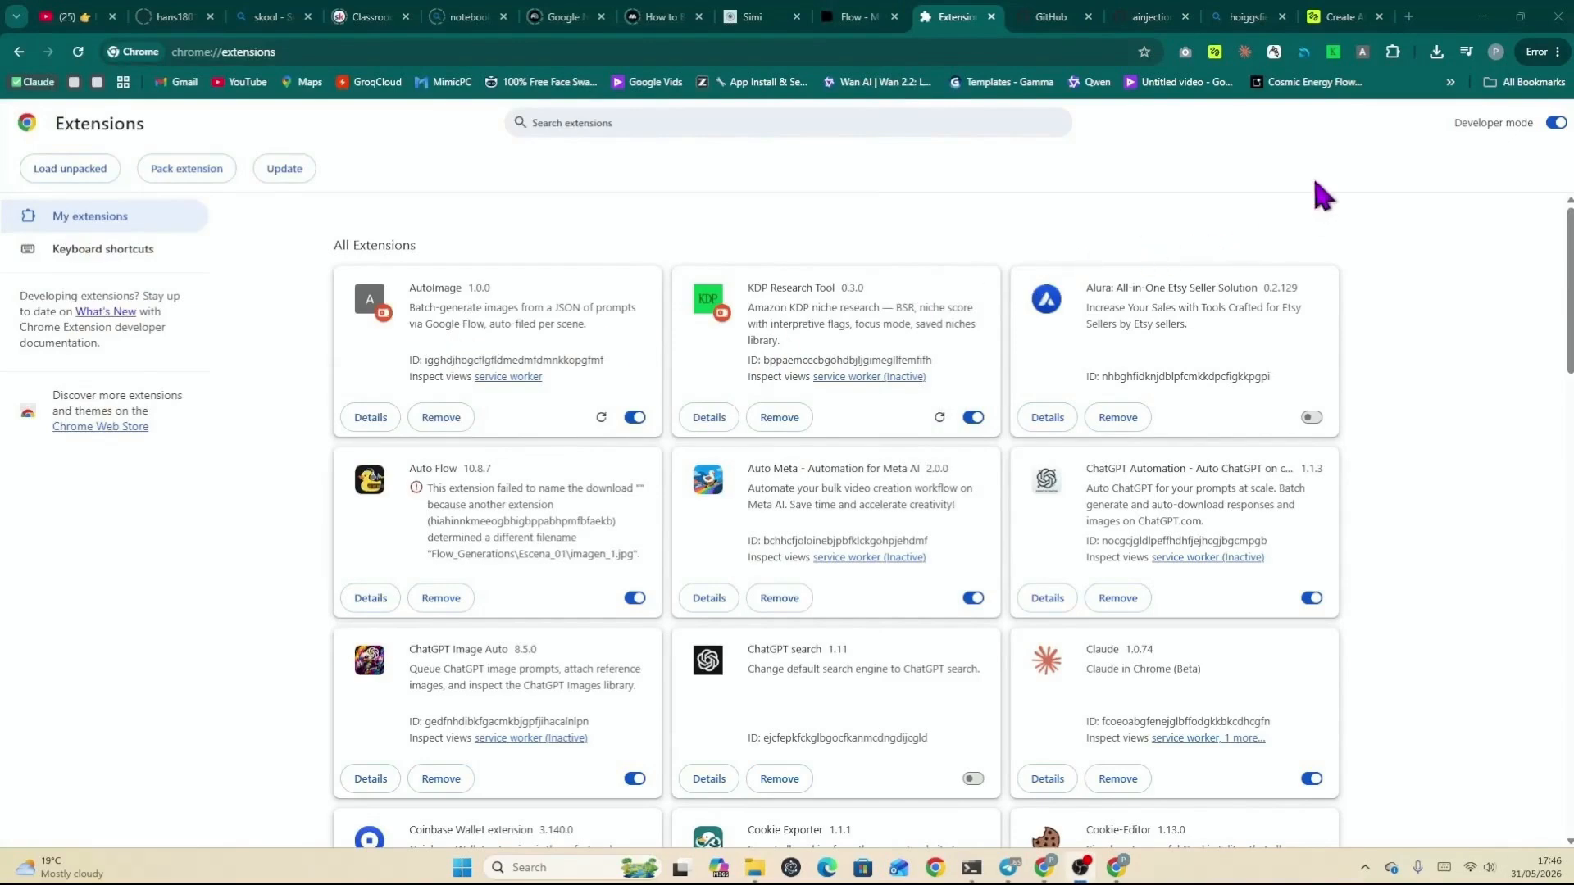
pyautogui.click(1393, 52)
pyautogui.scroll(-2, 1222, 393)
pyautogui.scroll(3, 1221, 401)
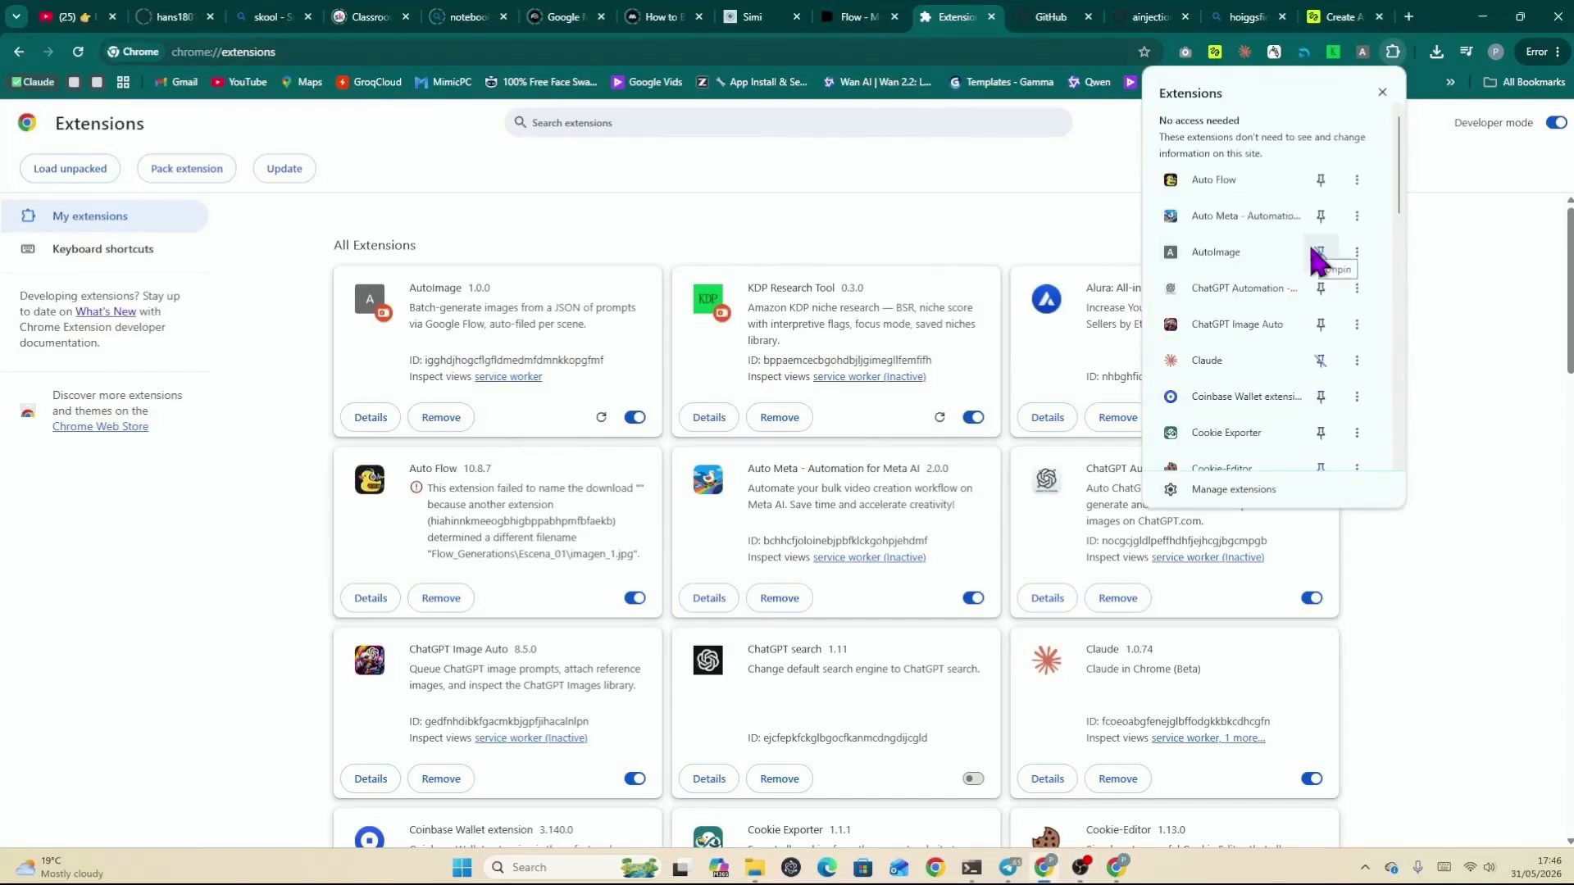
# Step: Return to Flow, browse the Tools gallery and open the Whisk tool
pyautogui.click(848, 18)
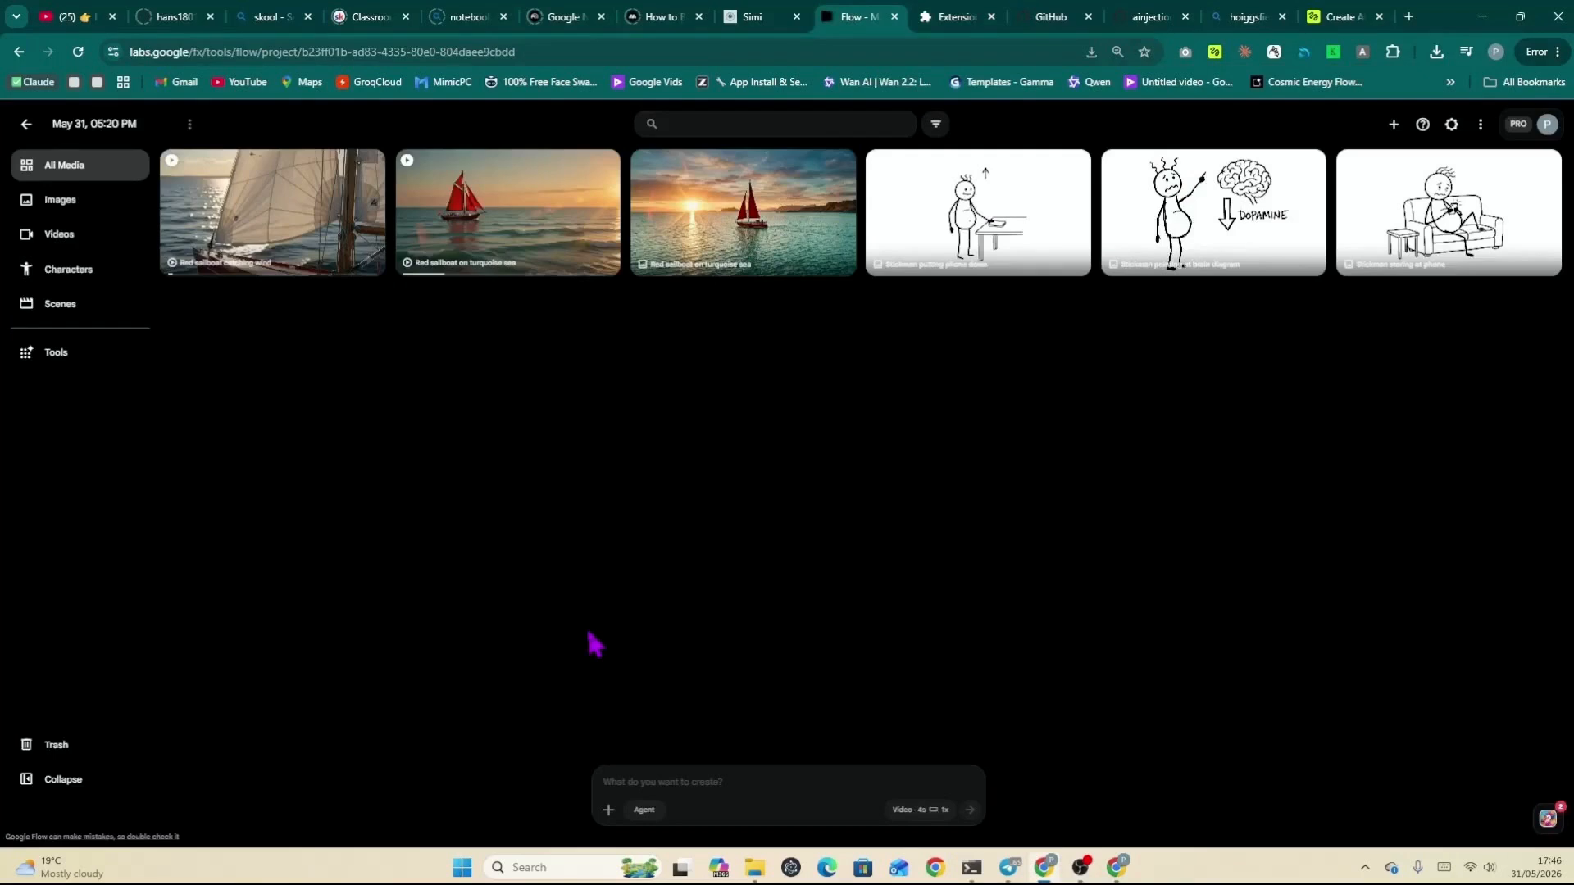
pyautogui.click(37, 369)
pyautogui.scroll(-10, 833, 545)
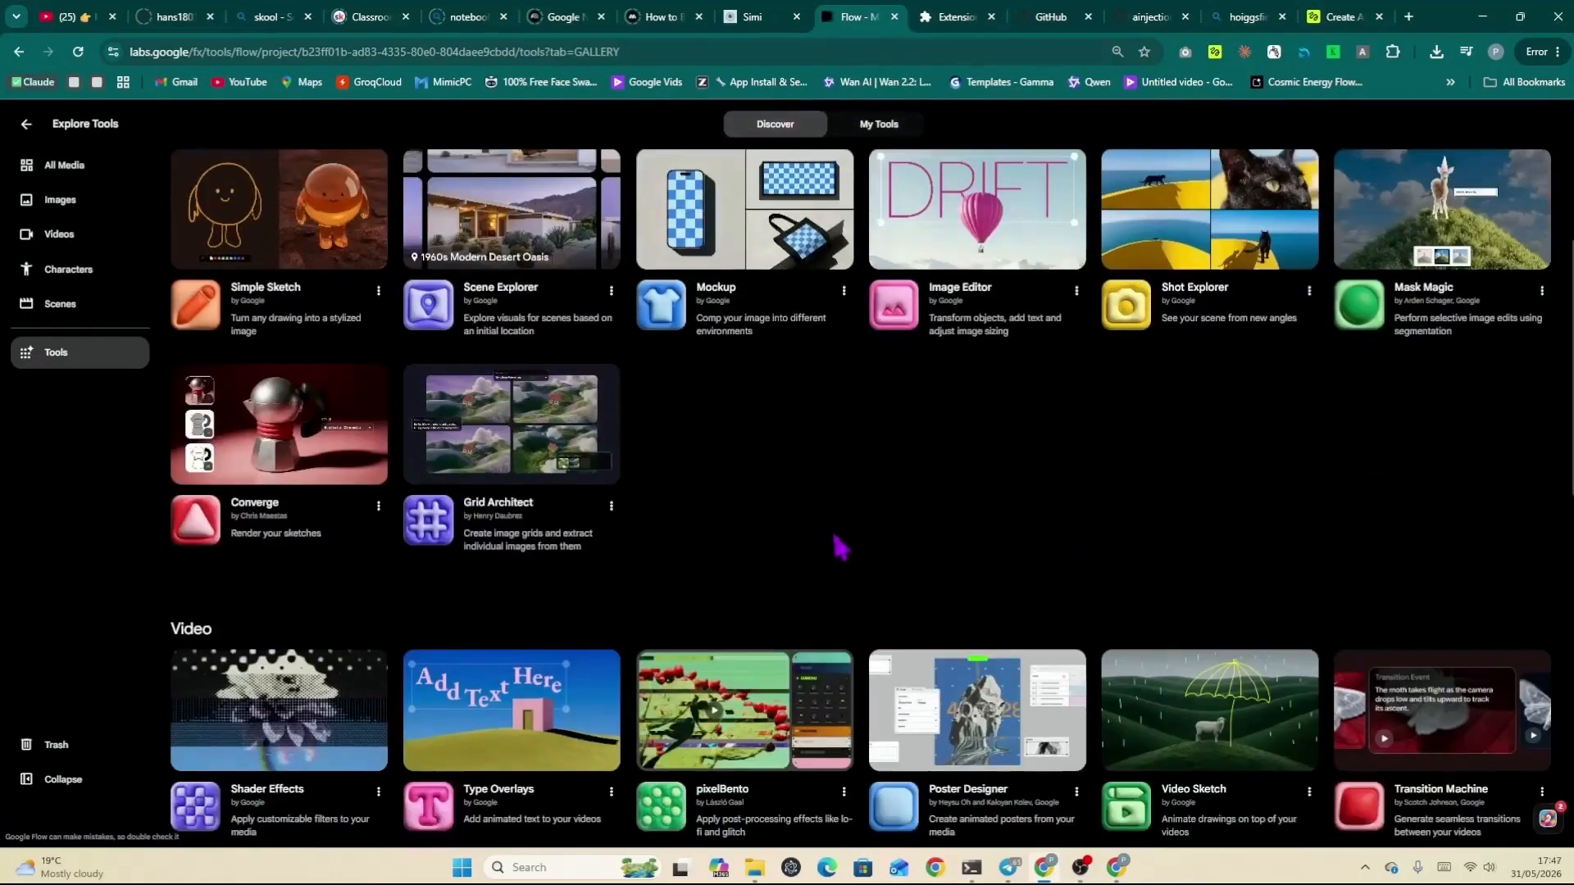
pyautogui.scroll(-10, 844, 567)
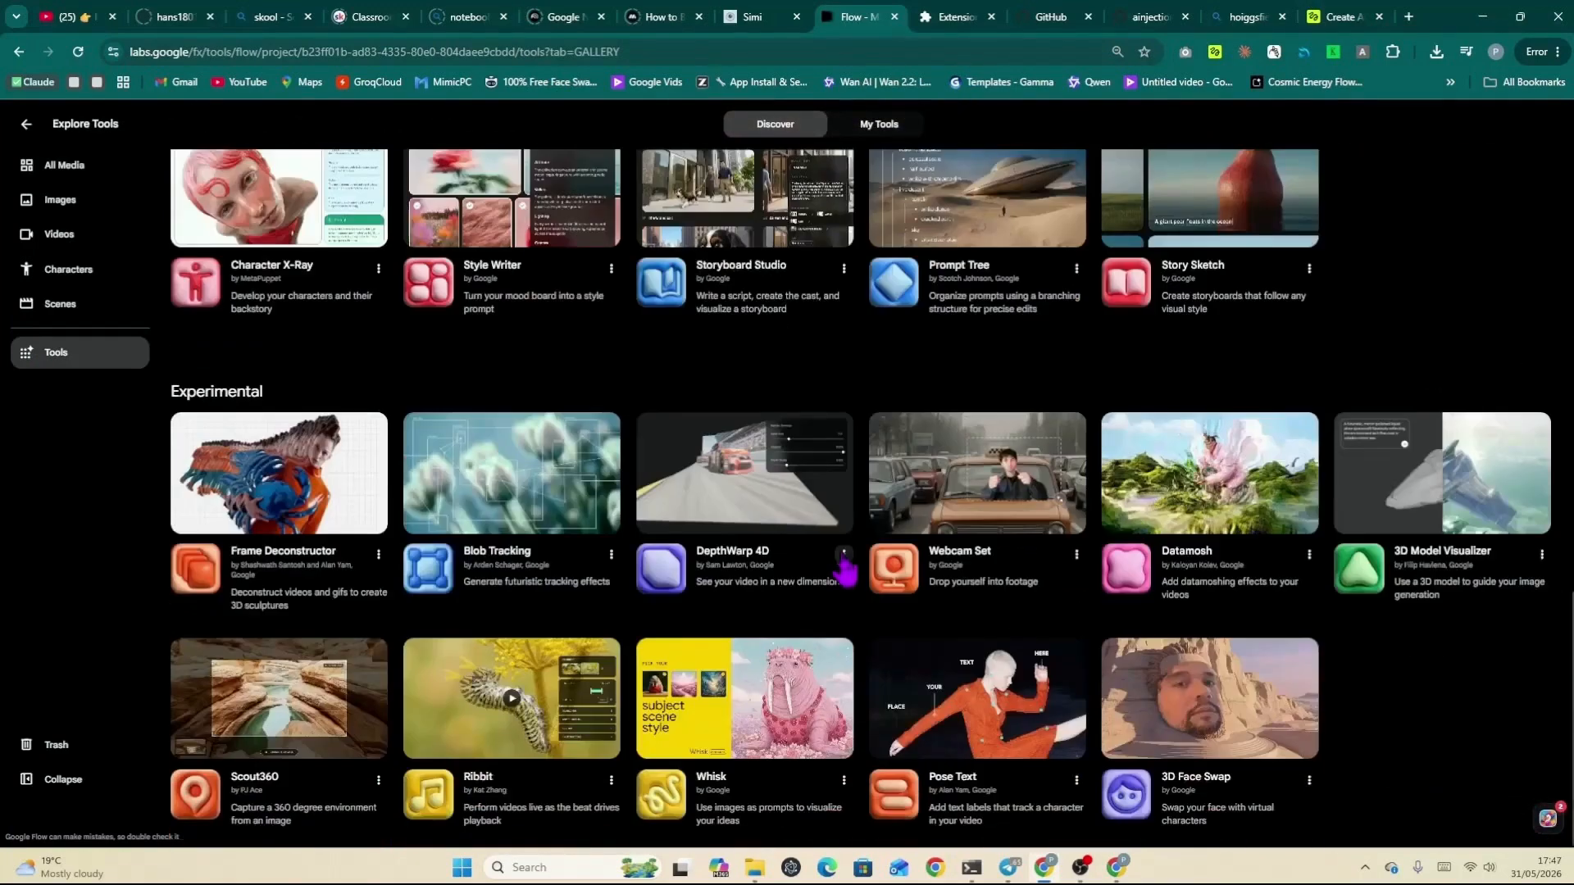
pyautogui.click(721, 791)
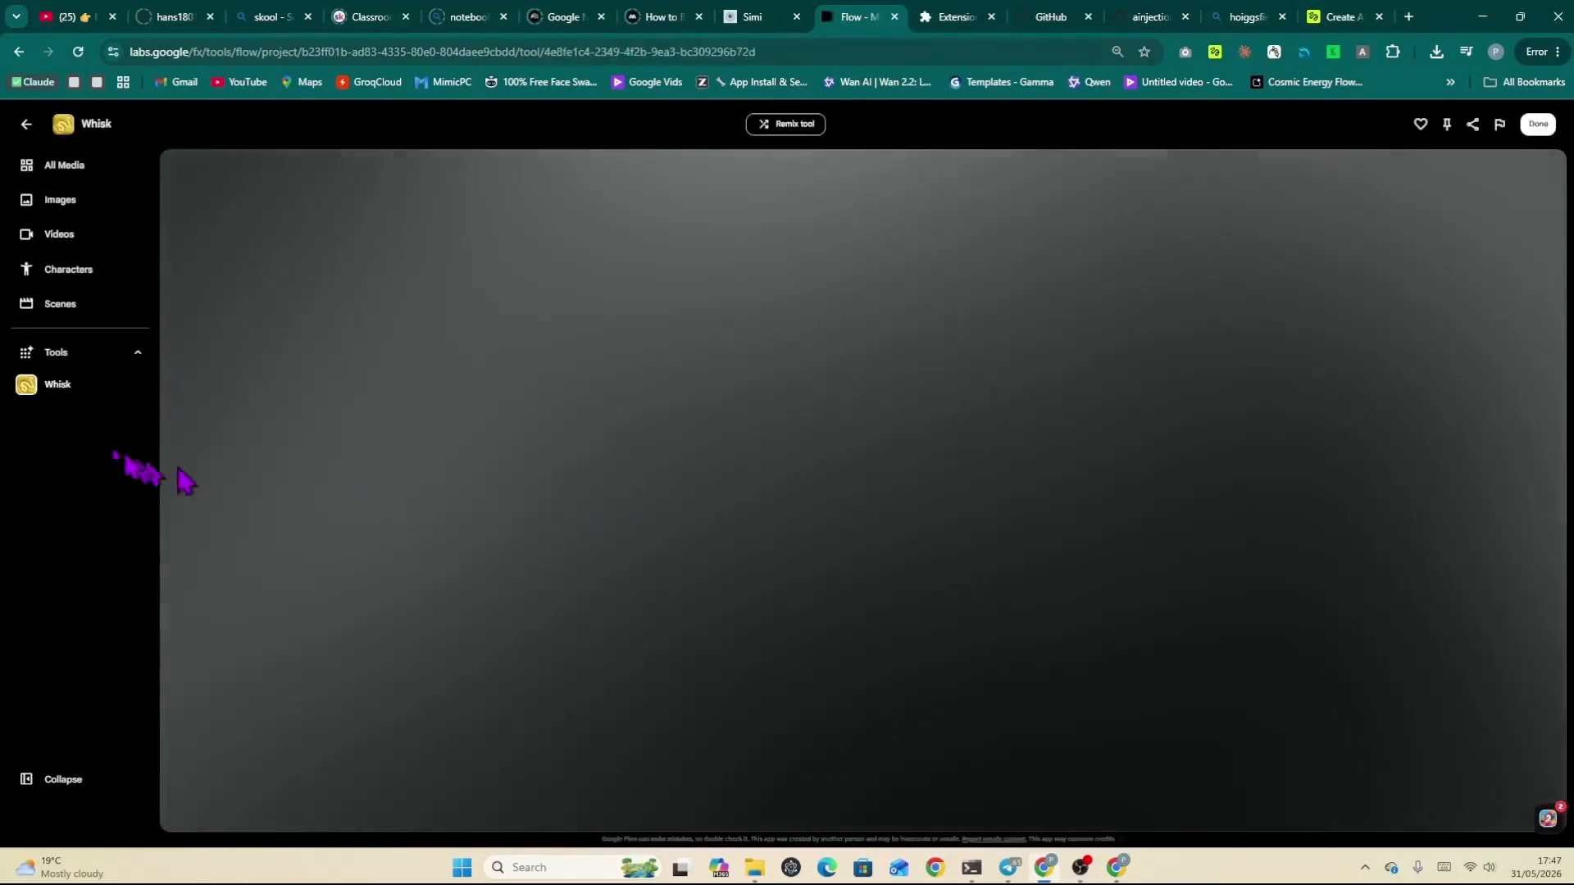